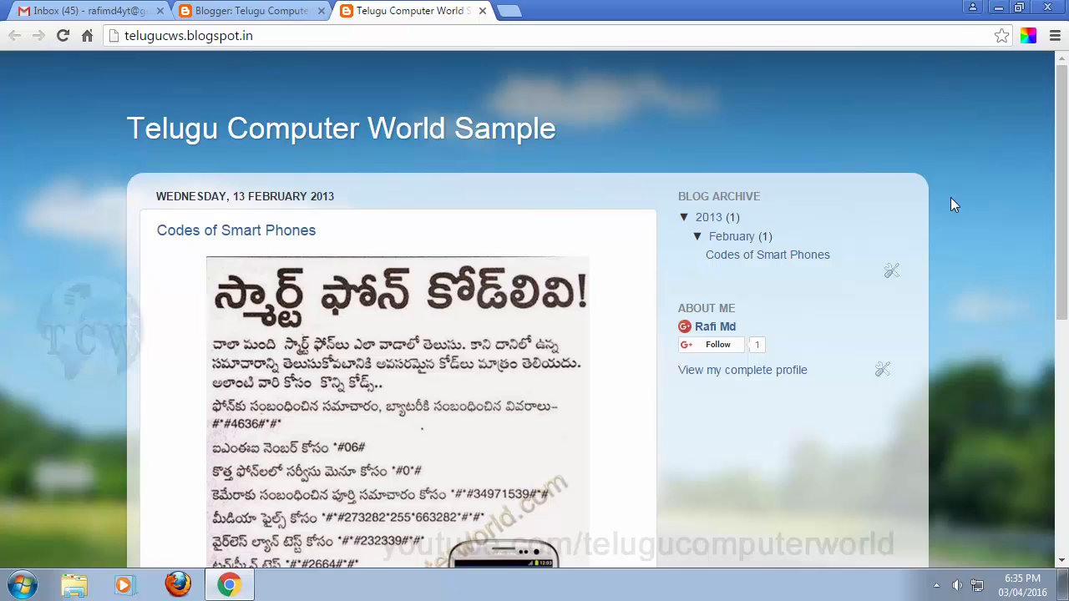
Step: Open the blog's Template page and browse the available template galleries, from Simple through Ethereal
click(247, 10)
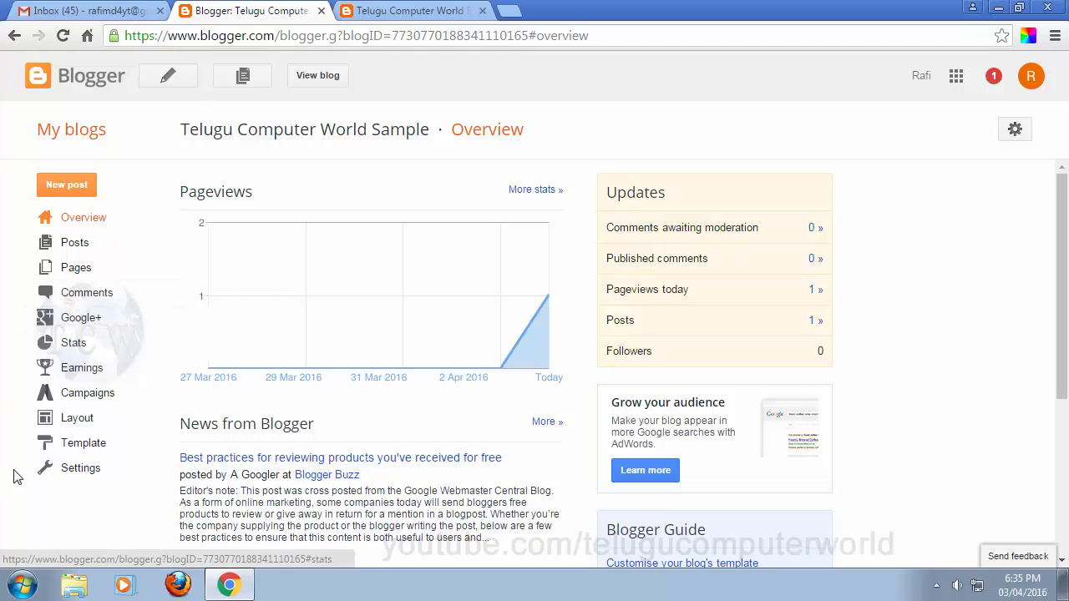
click(81, 452)
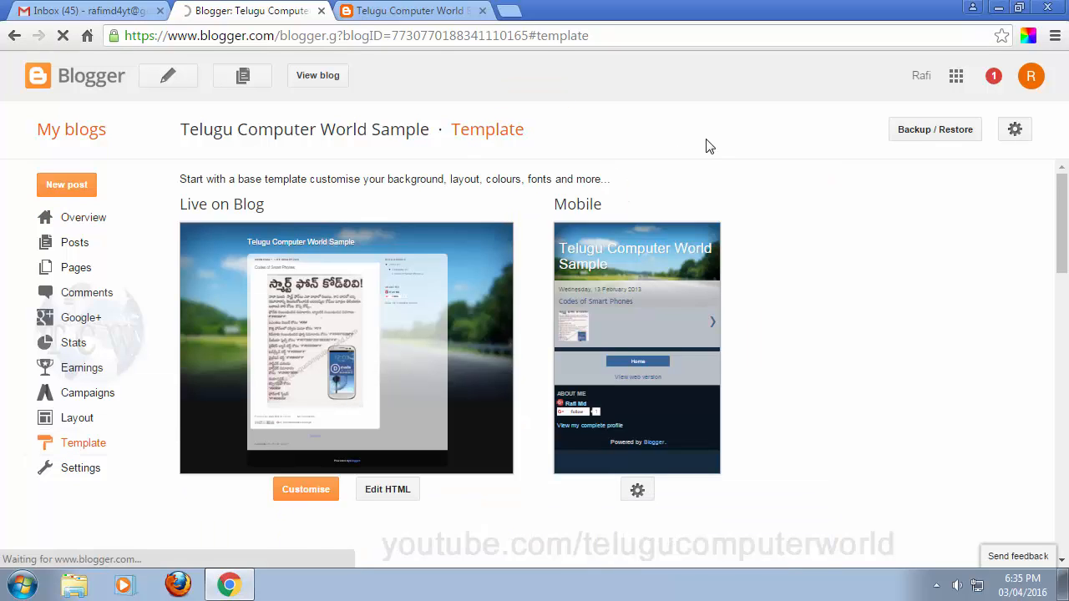
scroll(818, 195, down, 5)
scroll(818, 195, up, 5)
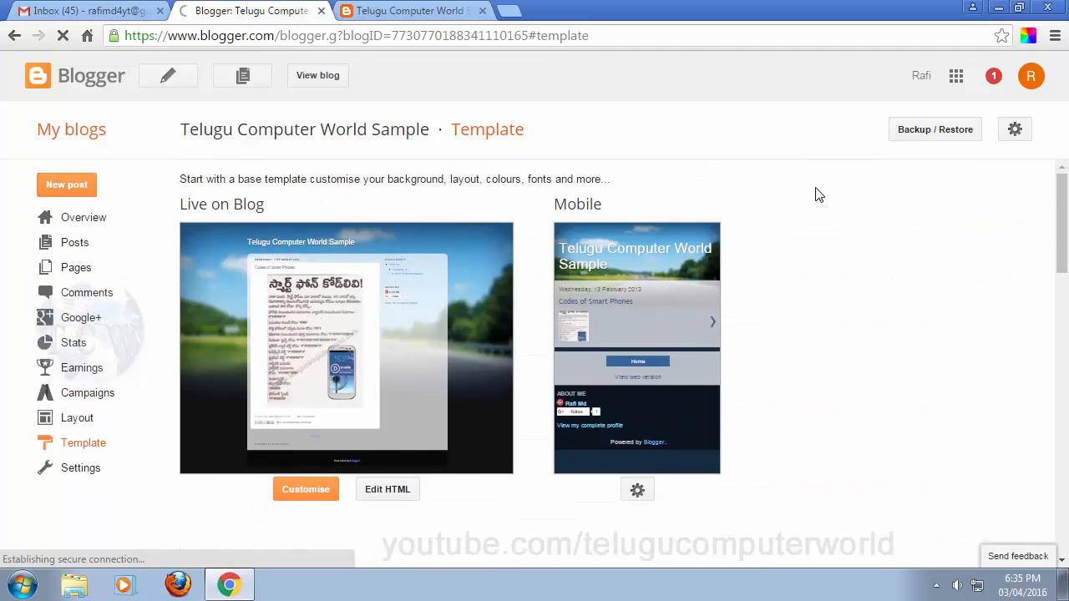
drag(1064, 218, 1064, 306)
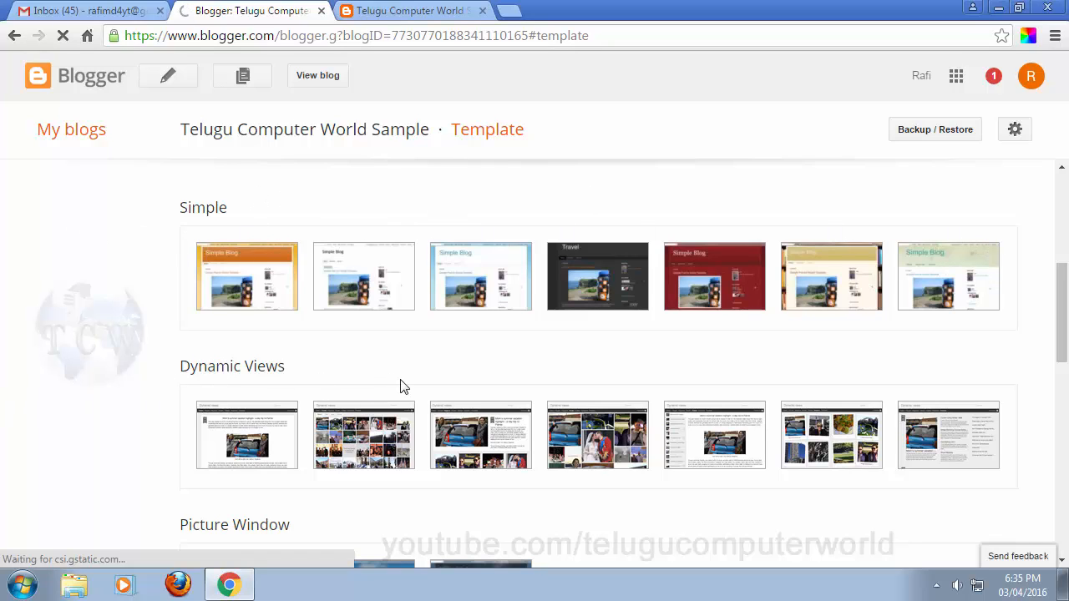
drag(1065, 360, 1065, 450)
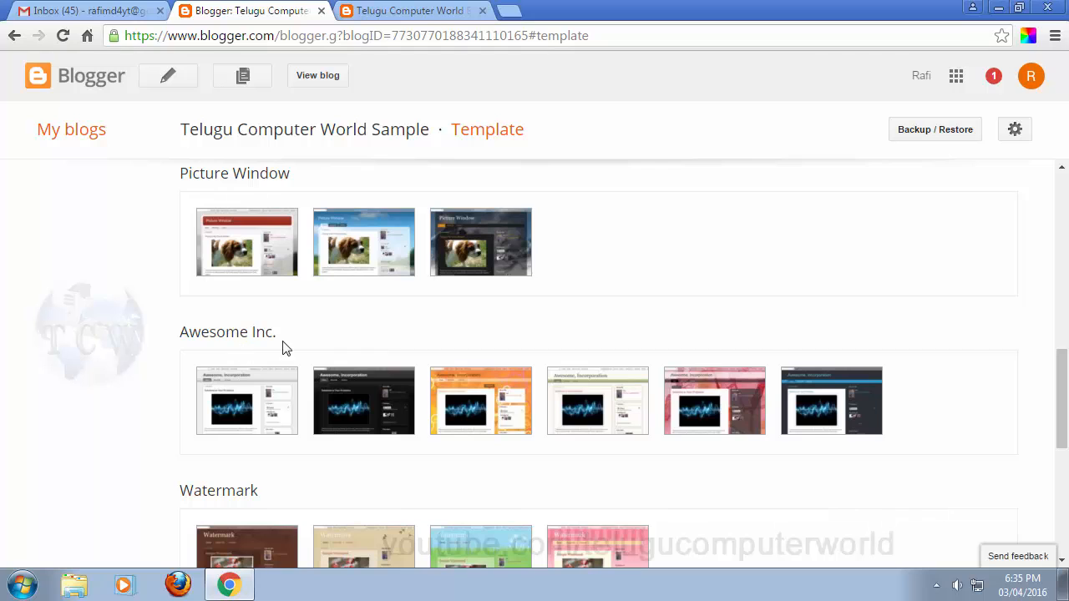
drag(1064, 397, 918, 437)
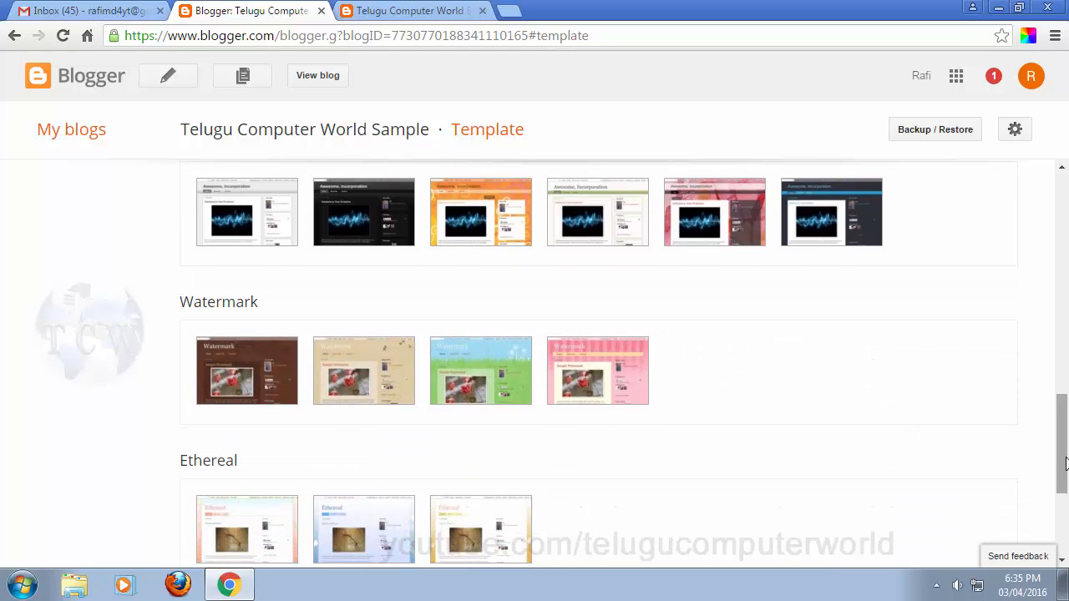
drag(1067, 454, 1057, 303)
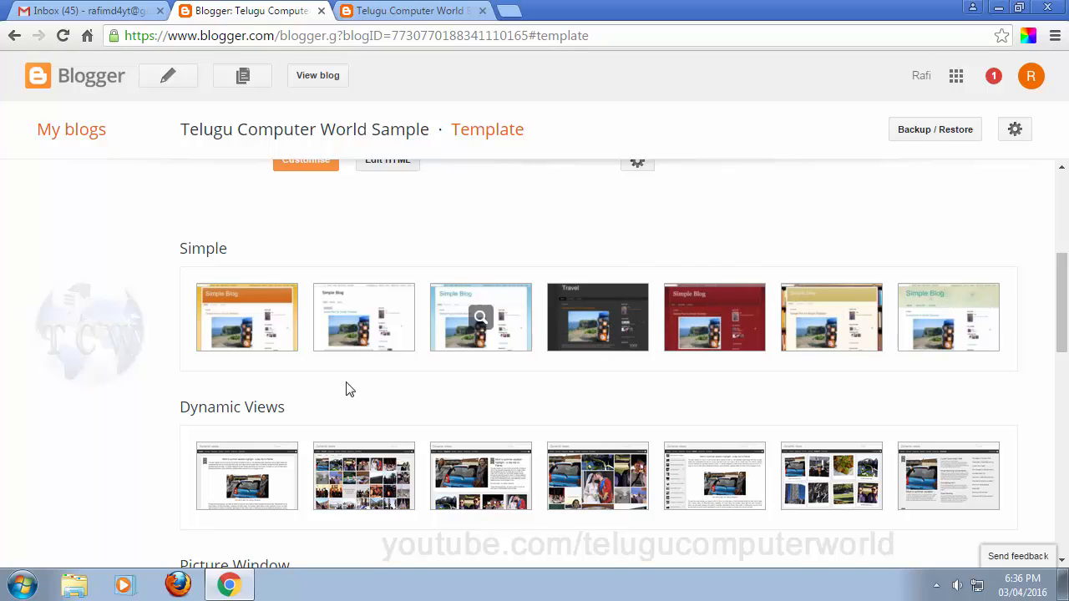
Step: Preview the blog in the first, orange Simple template and compare it with the neighbouring blue Simple design
click(249, 324)
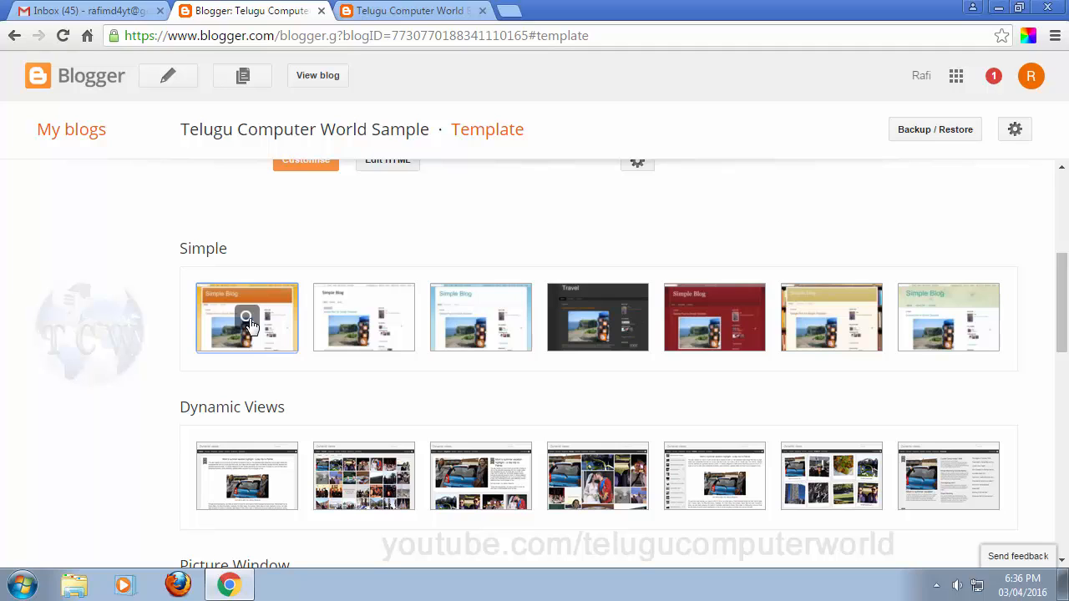
click(249, 324)
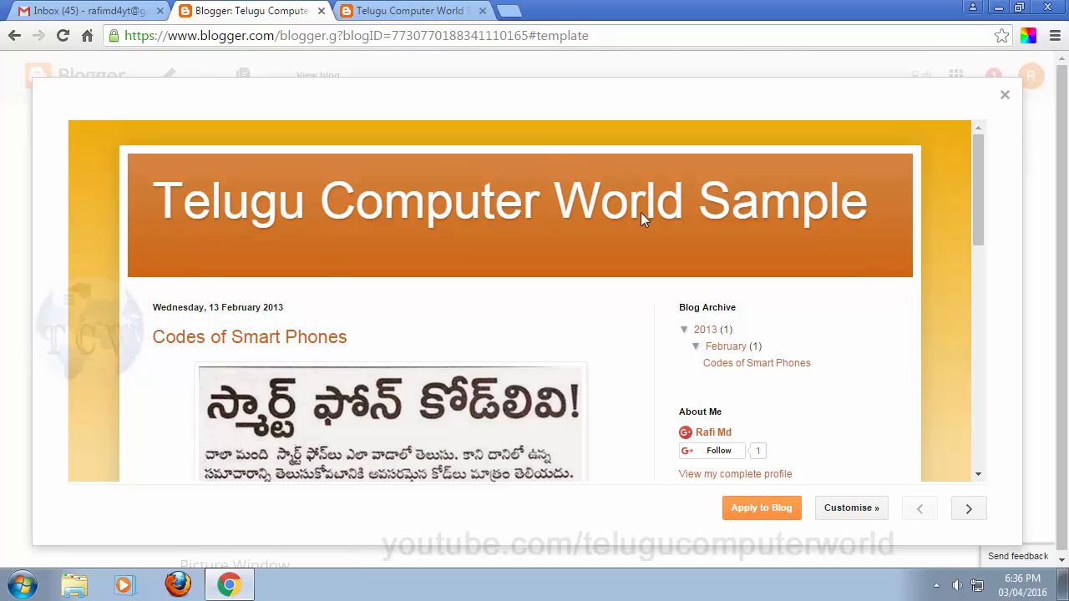
scroll(637, 259, down, 10)
scroll(636, 261, up, 8)
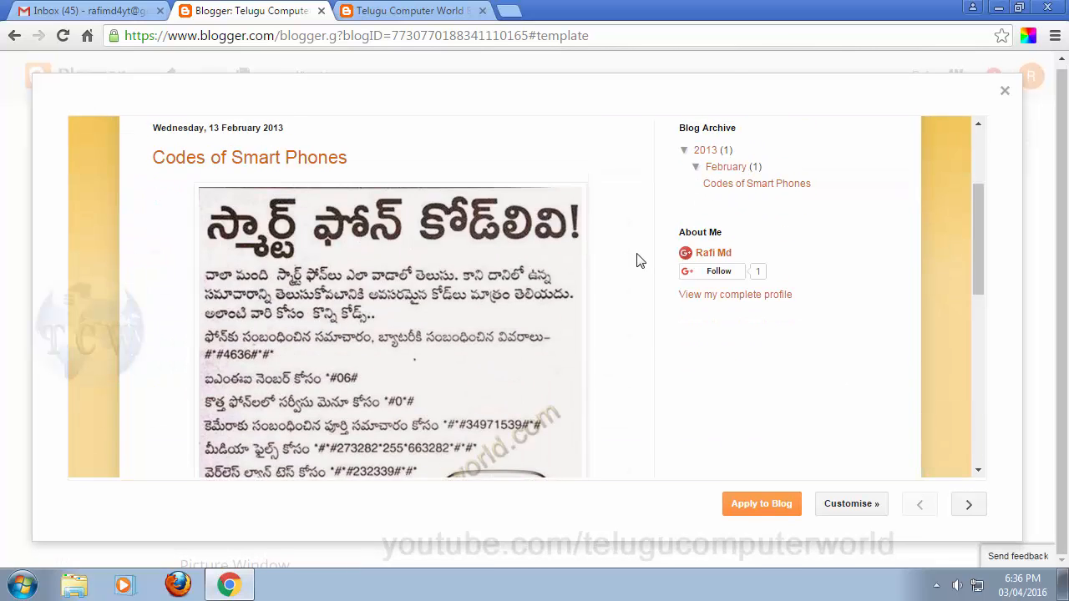
scroll(636, 260, up, 3)
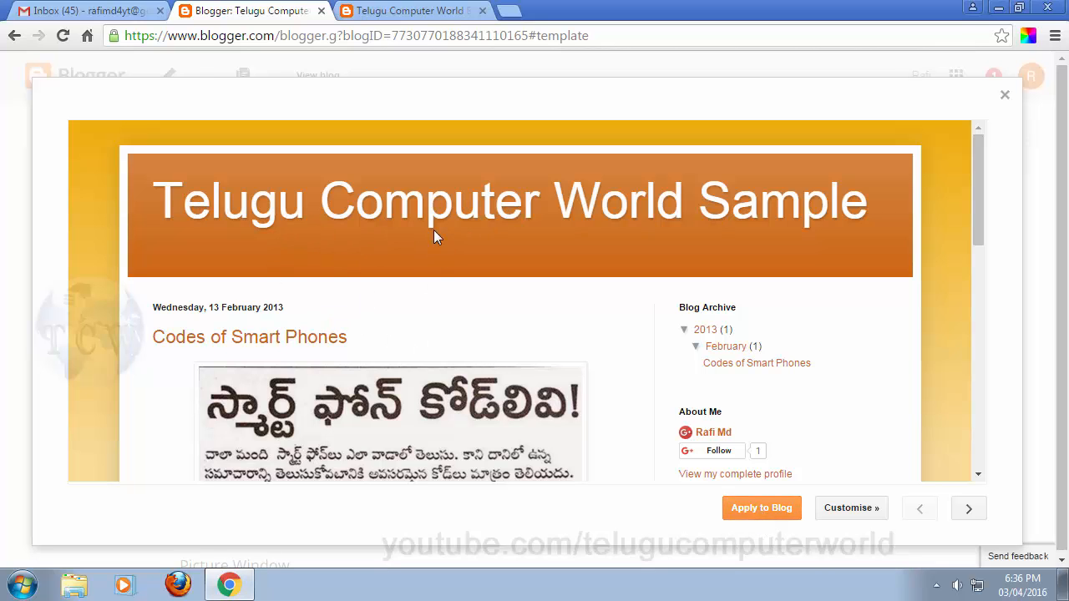
scroll(434, 238, down, 10)
scroll(436, 254, up, 10)
click(969, 516)
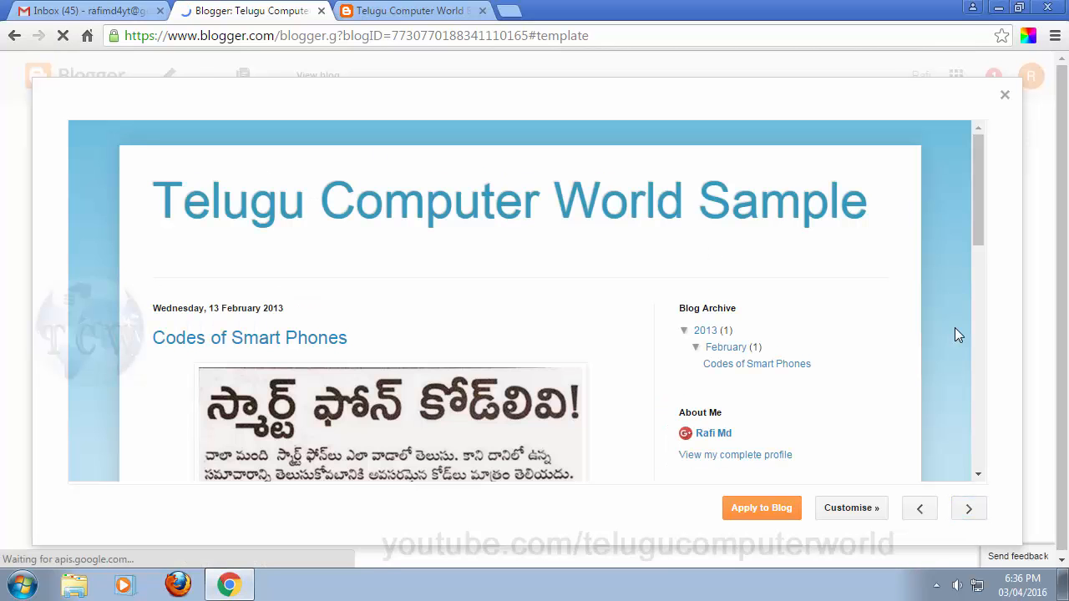
click(920, 511)
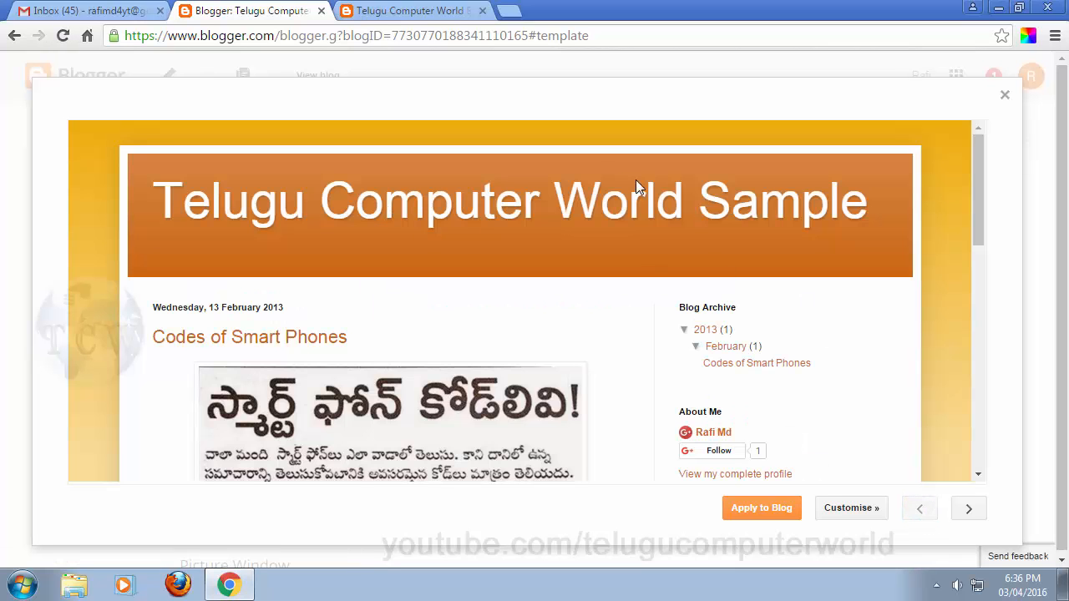
Step: Open the orange Simple template for customising and look over the full page preview
click(851, 509)
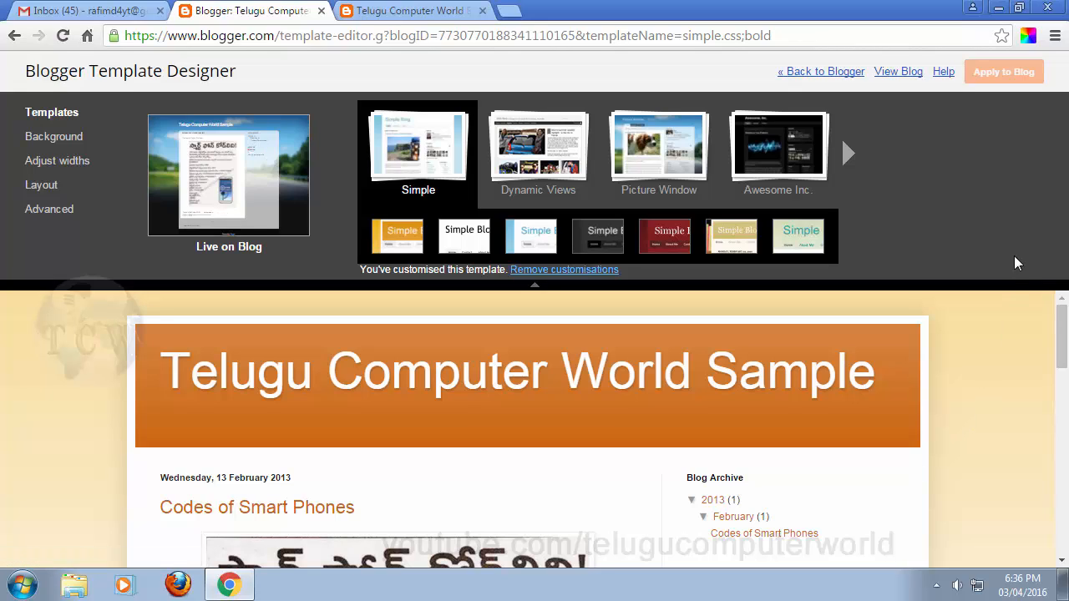
scroll(937, 411, down, 10)
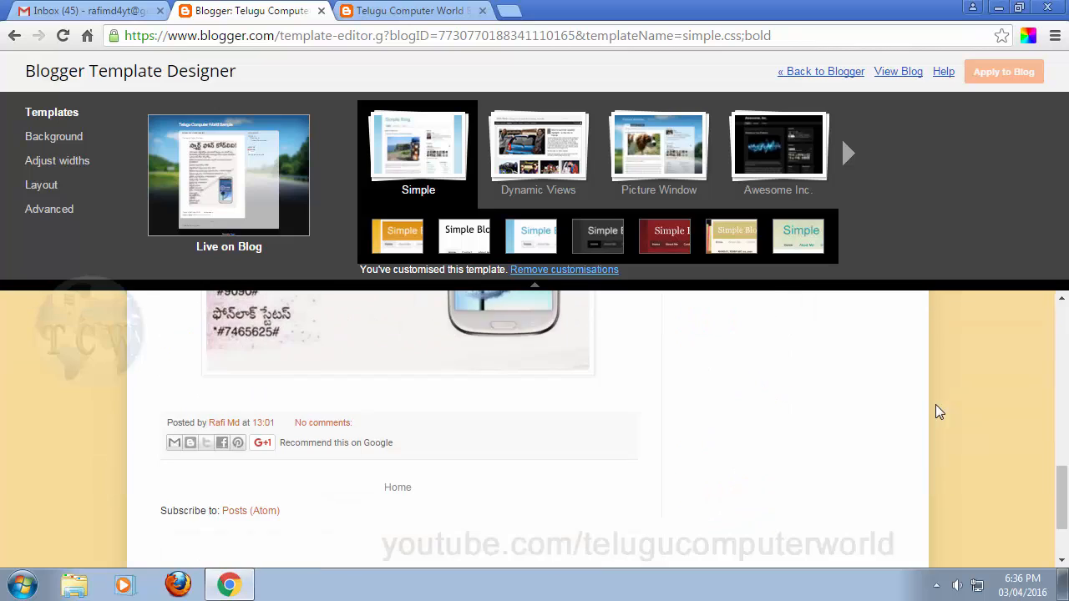
scroll(936, 406, up, 10)
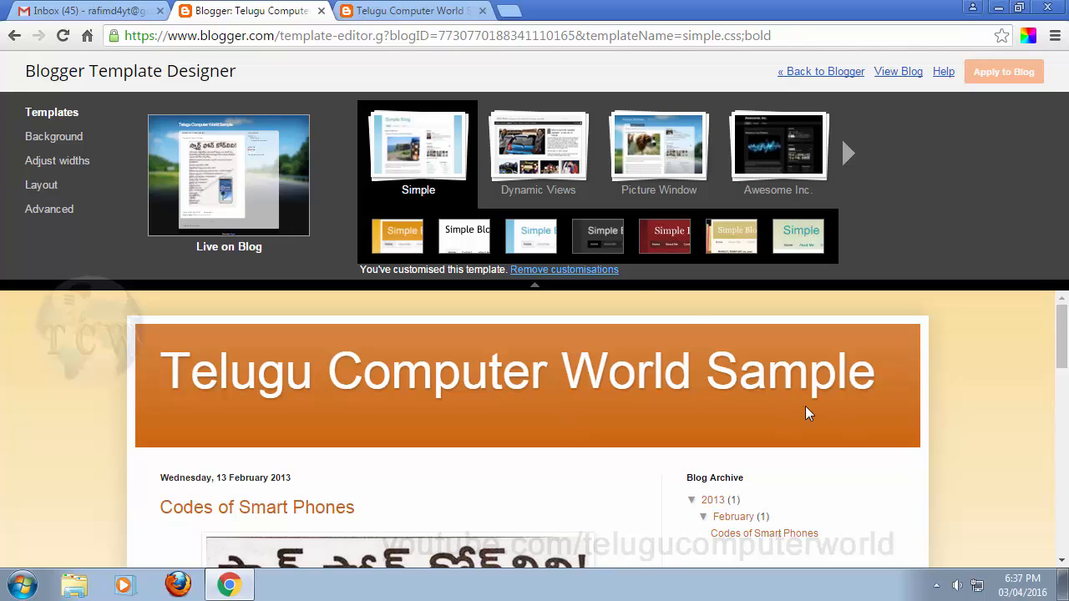
Step: Try the yellow and light green suggested background colour themes and examine the light green version across the whole page
click(57, 142)
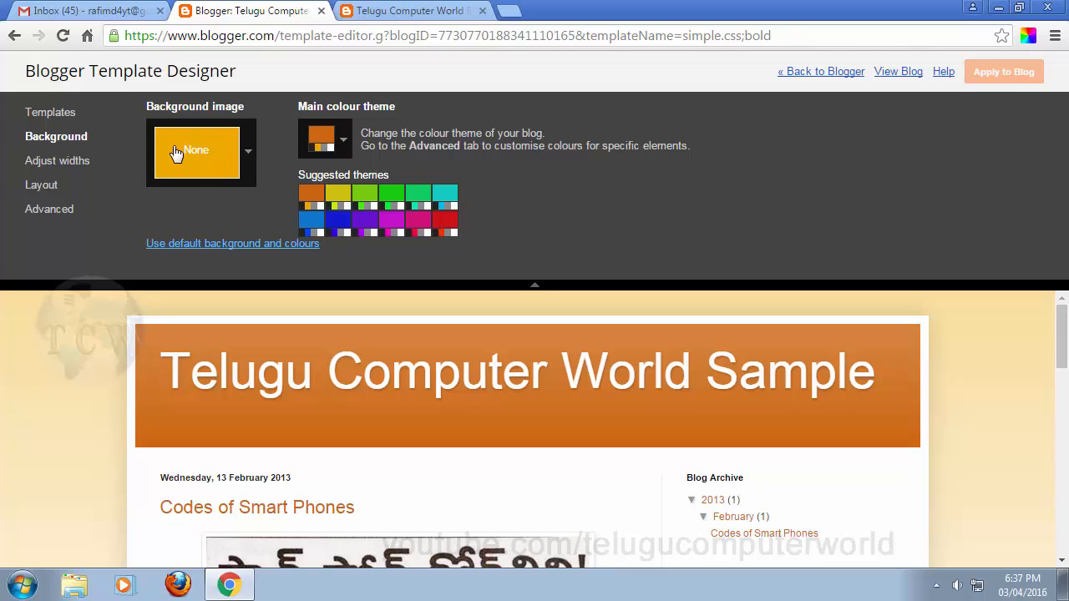
click(340, 198)
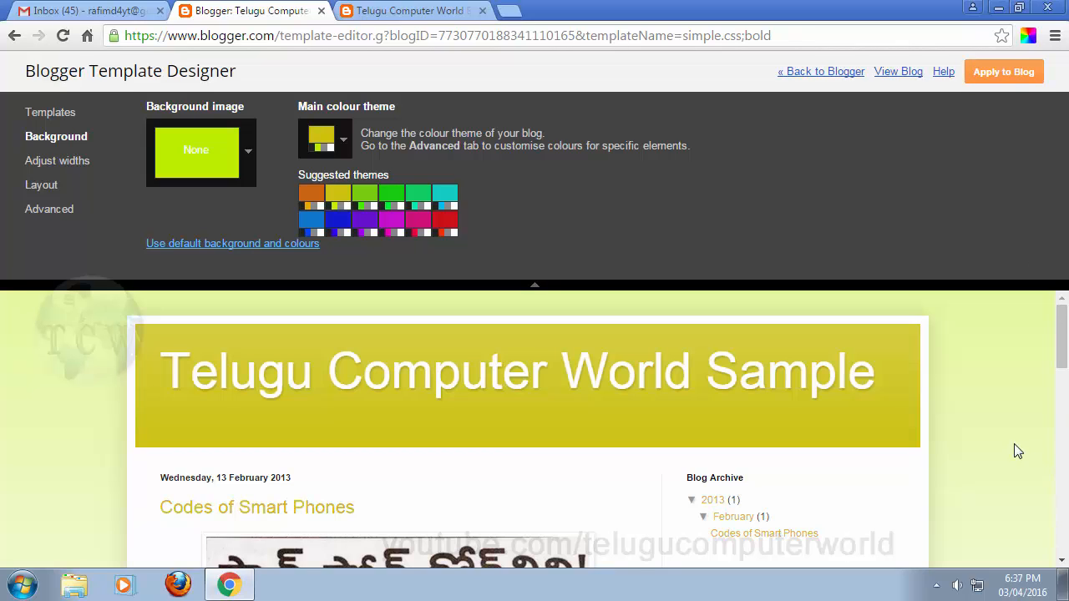
click(365, 198)
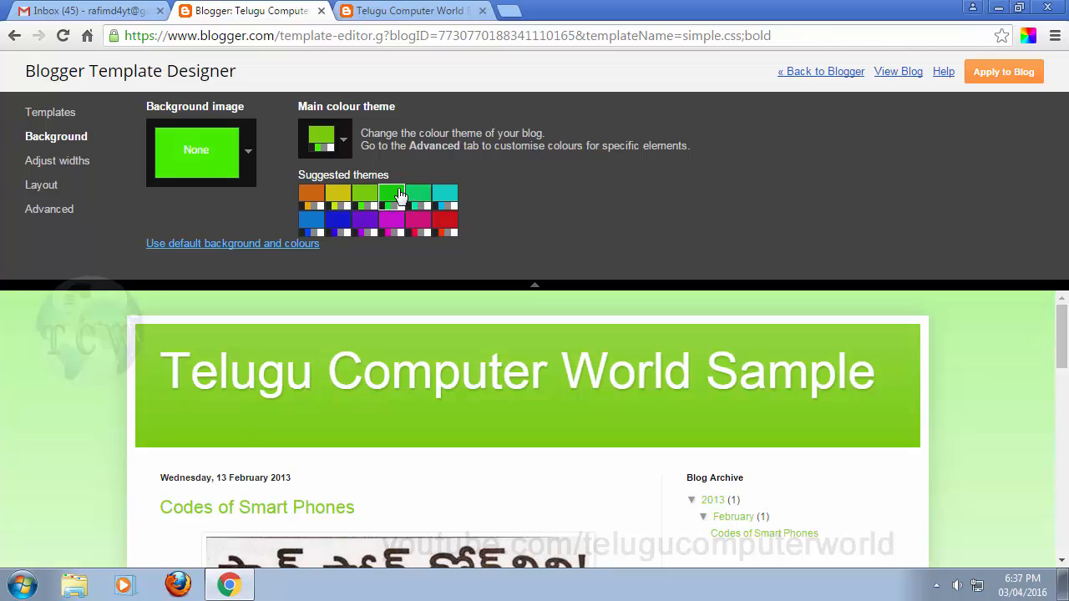
scroll(61, 359, down, 4)
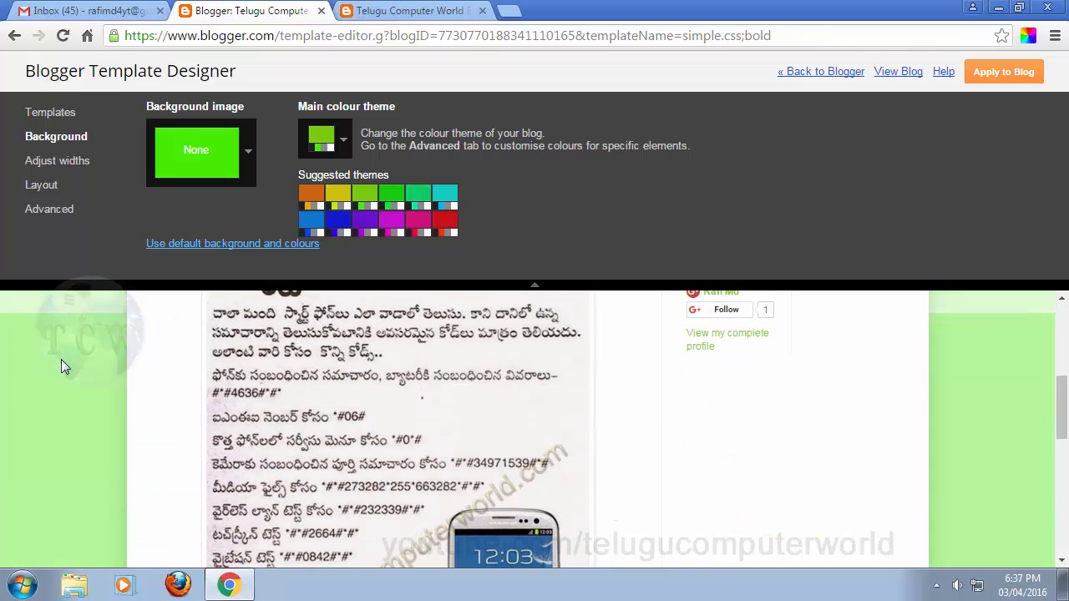
scroll(61, 359, up, 4)
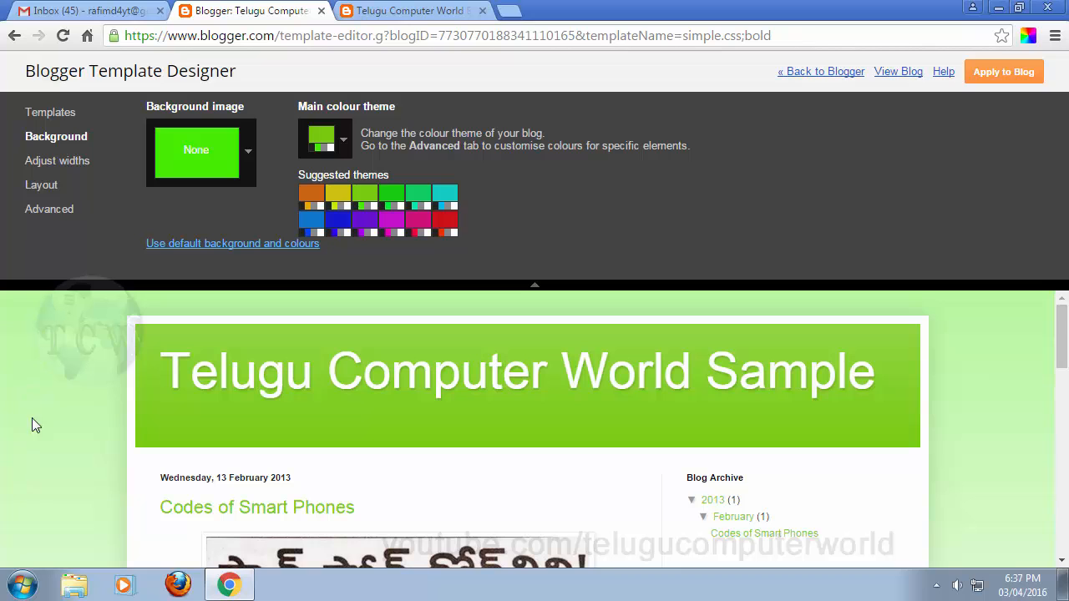
scroll(48, 410, down, 8)
scroll(49, 436, up, 8)
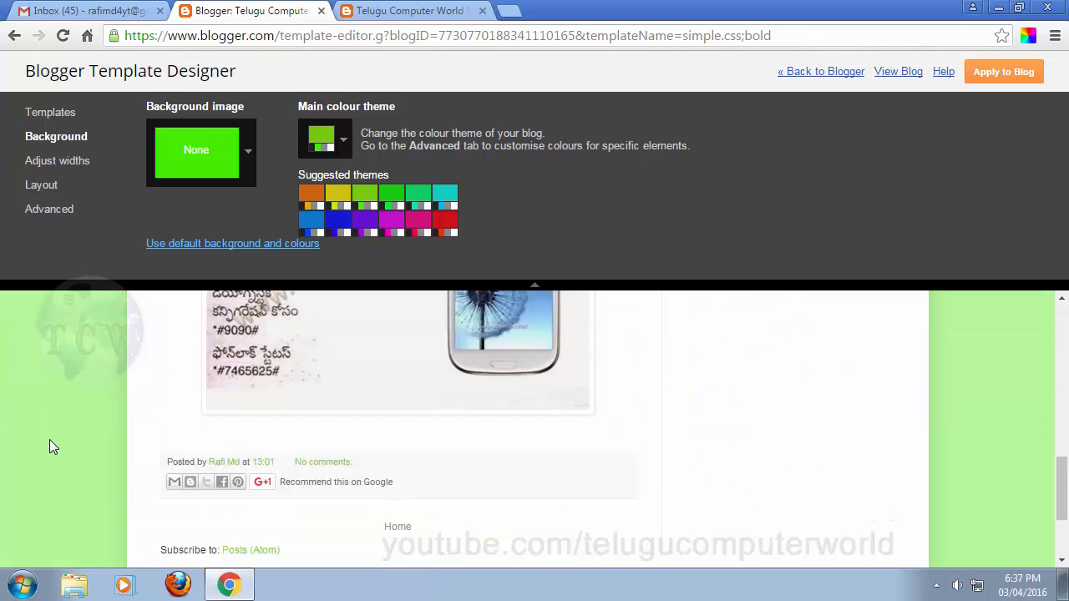
scroll(639, 421, down, 4)
scroll(919, 410, up, 3)
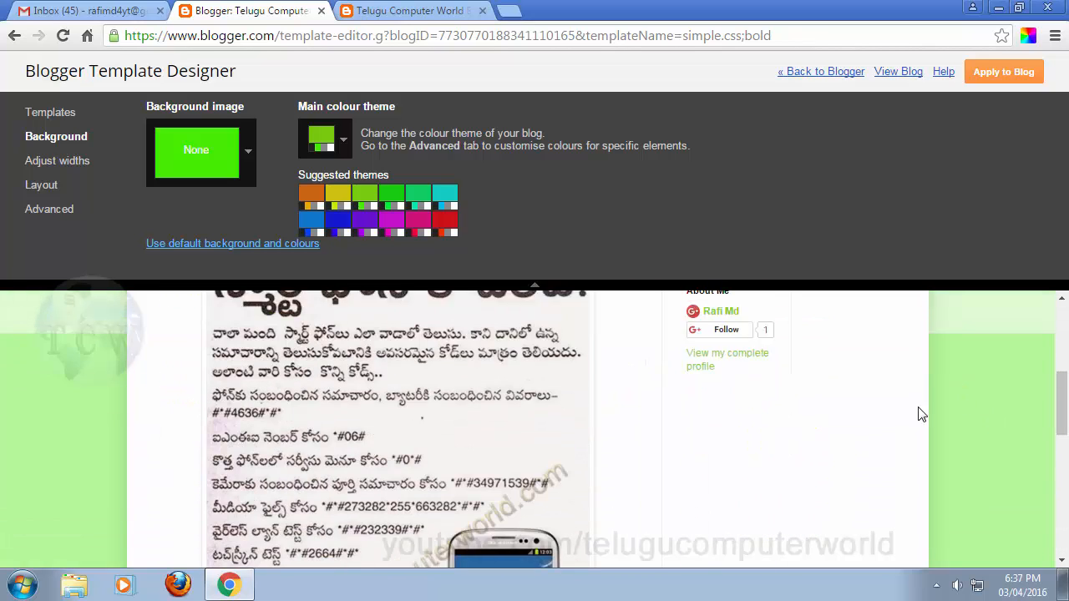
scroll(925, 467, up, 1)
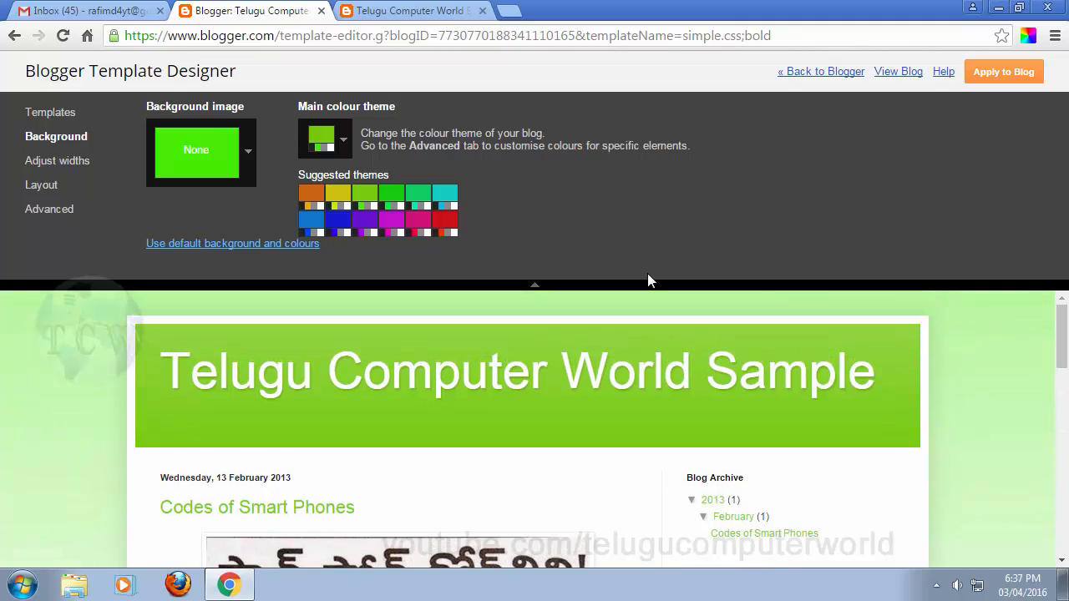
Step: Try the sea-green and turquoise suggested colour themes, and leave the designer discarding the unapplied changes
click(419, 196)
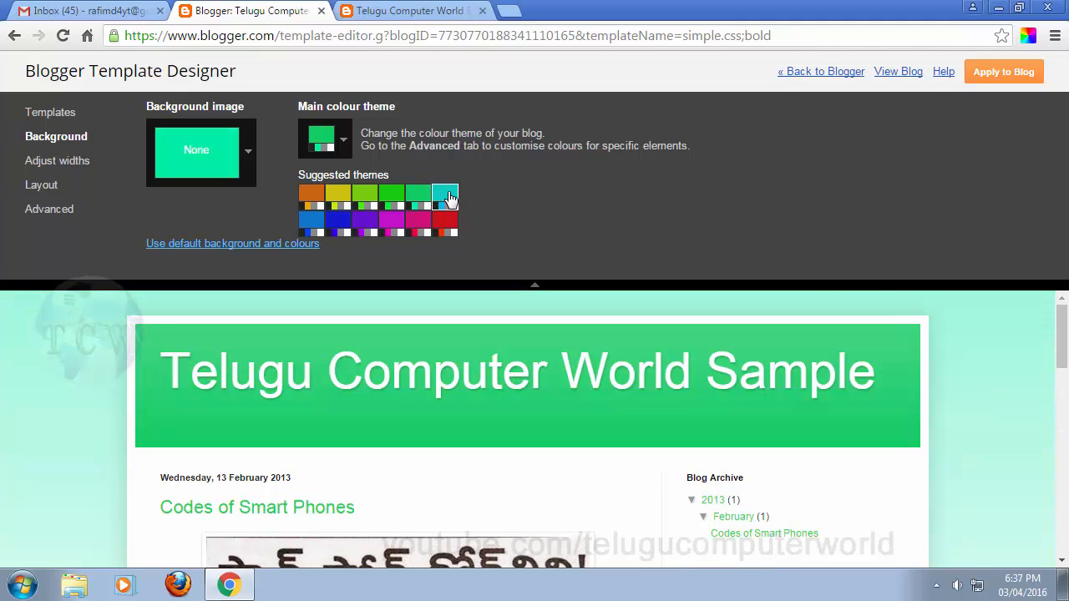
click(445, 196)
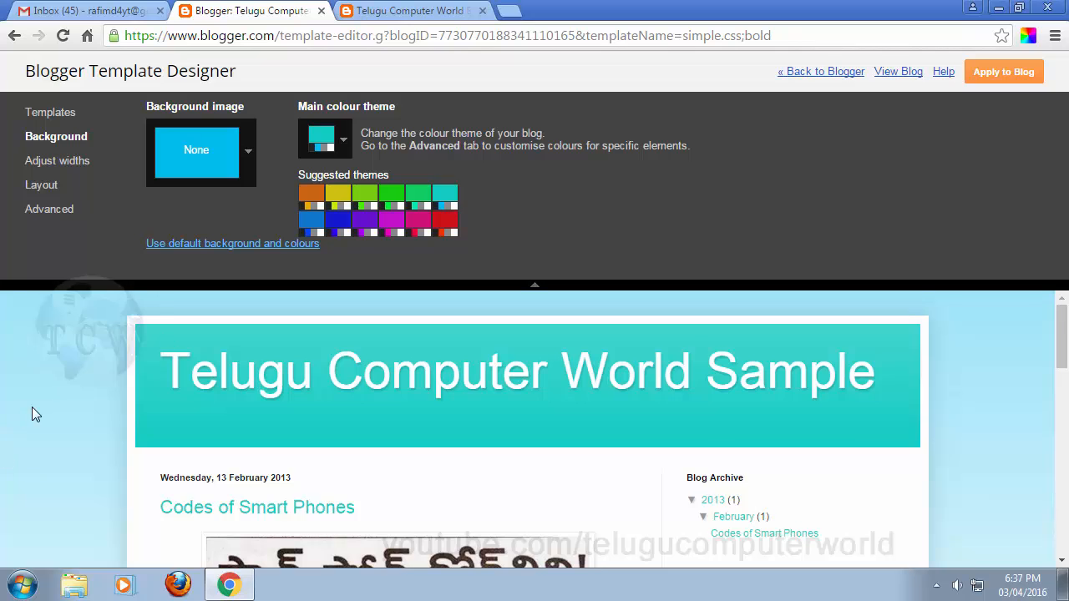
scroll(32, 406, down, 10)
scroll(32, 406, up, 10)
click(838, 72)
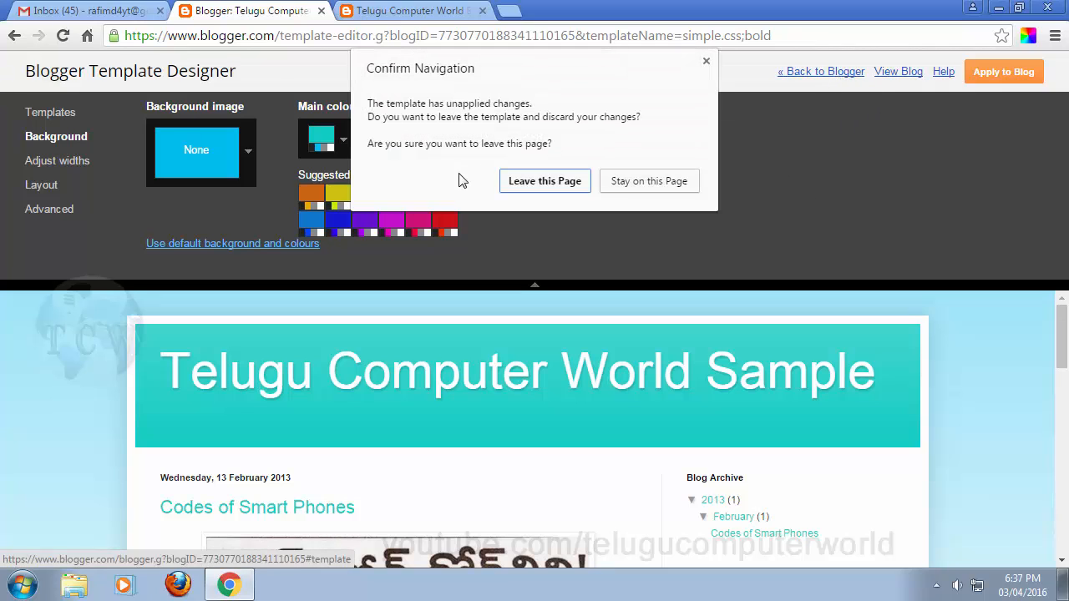
click(540, 181)
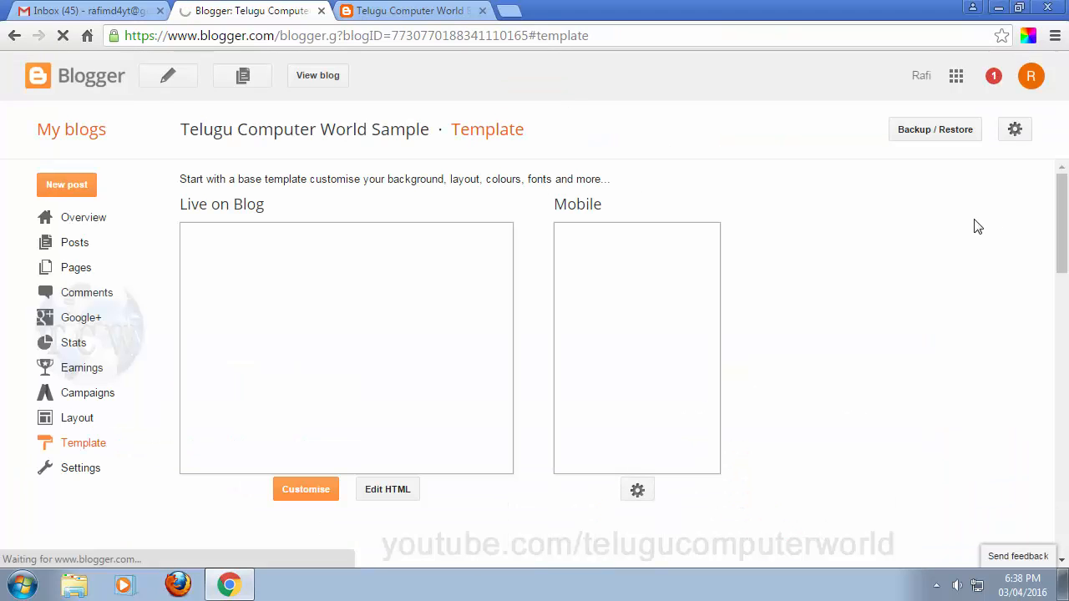
Step: Preview the first, orange Simple template from the gallery and apply it to the blog
scroll(973, 227, down, 7)
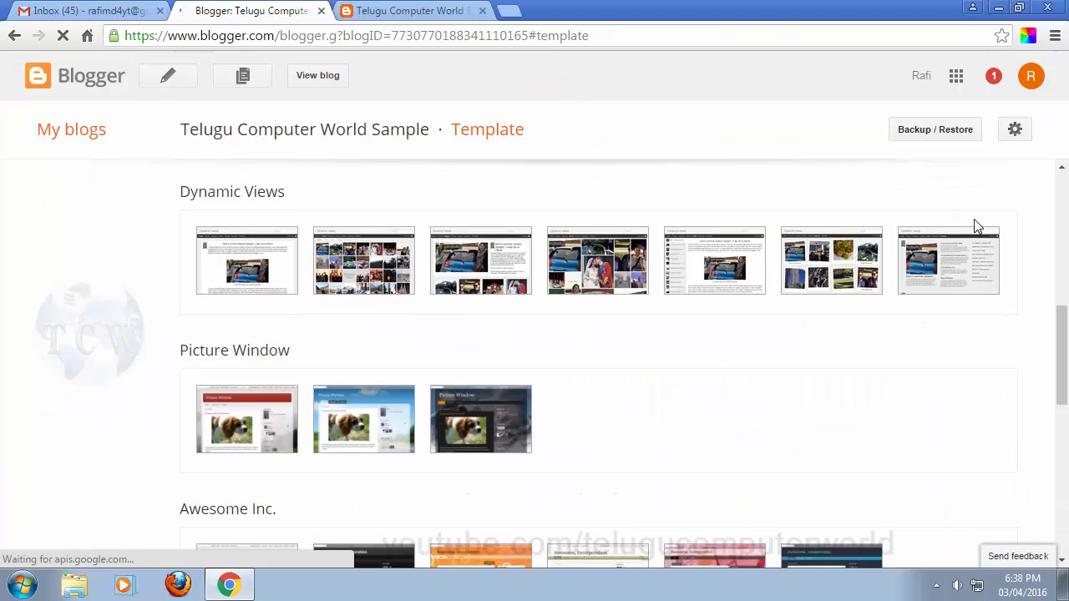
scroll(900, 397, up, 4)
scroll(830, 242, up, 2)
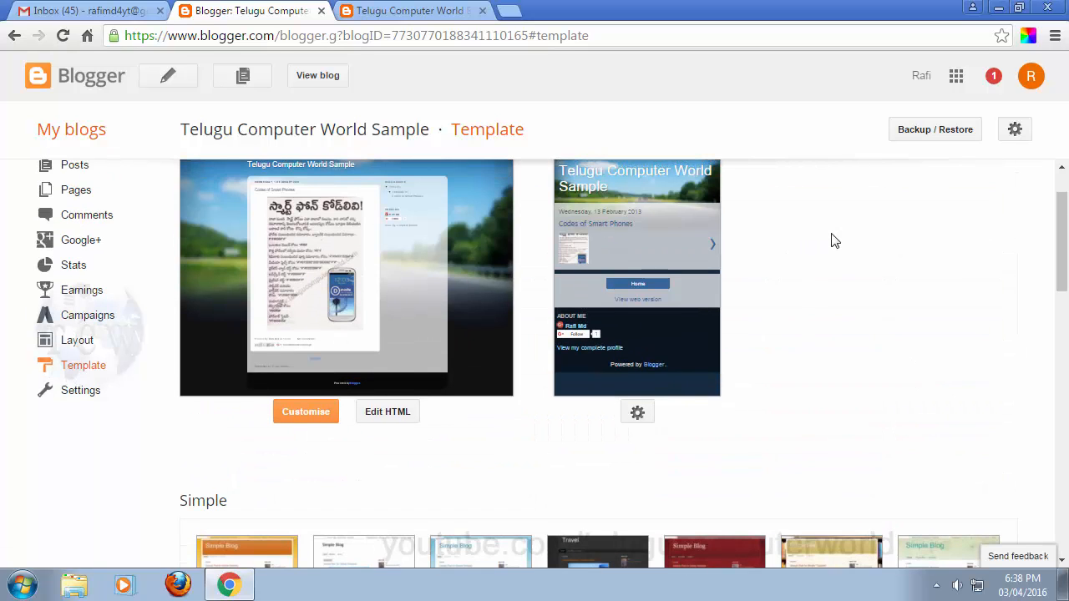
scroll(830, 241, down, 2)
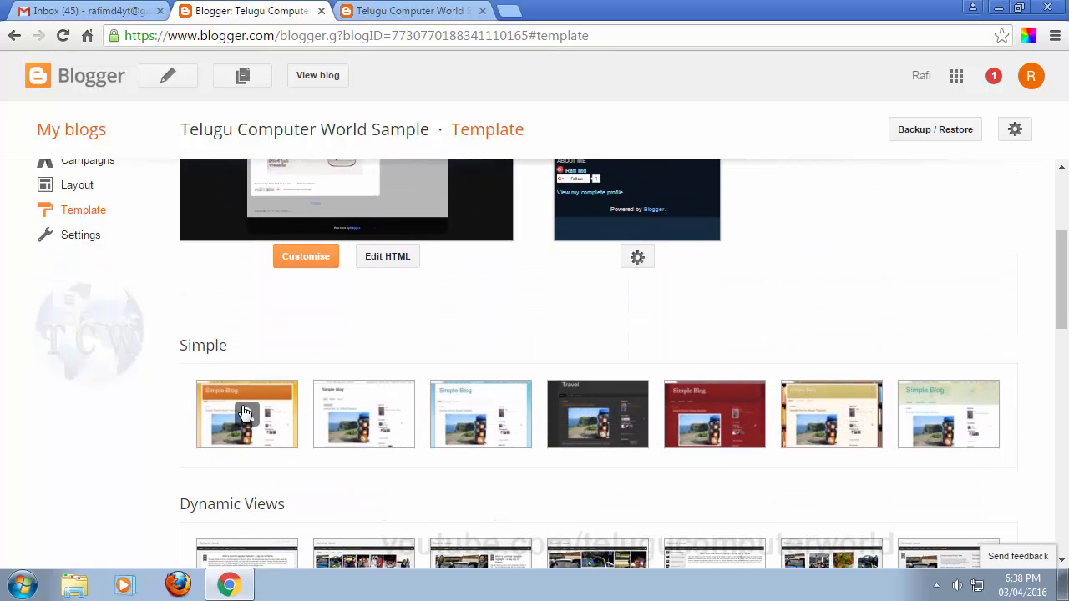
click(250, 418)
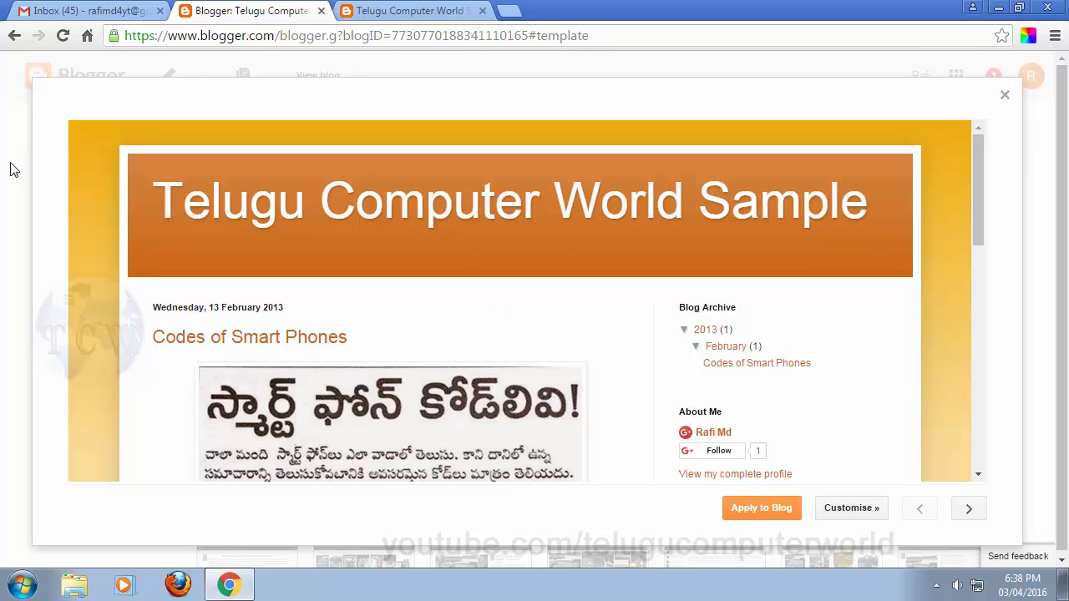
click(753, 509)
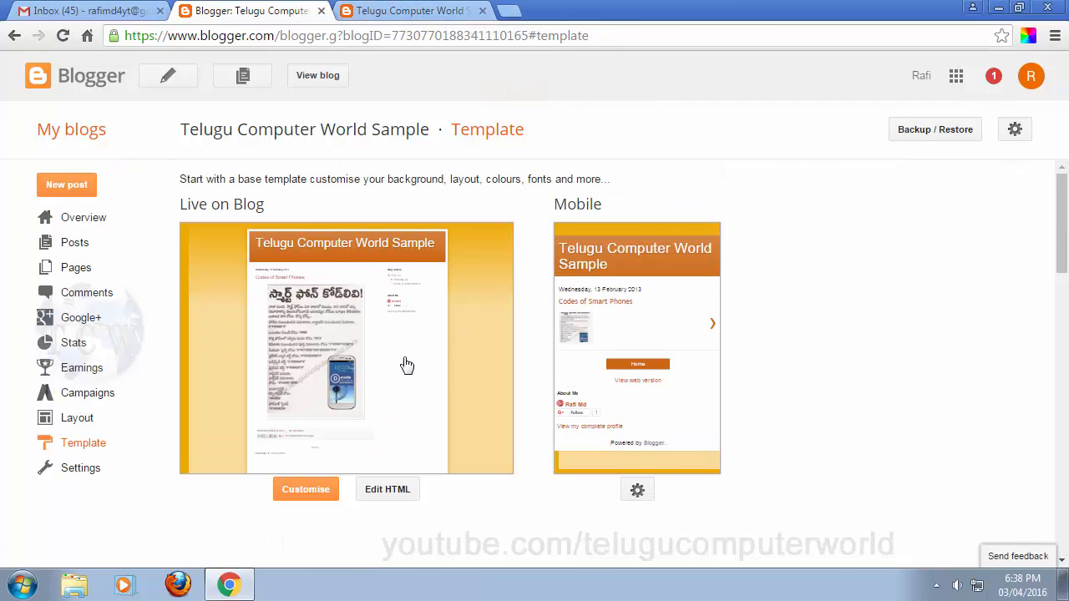
Step: View the live blog to check the newly applied orange Simple template
click(392, 10)
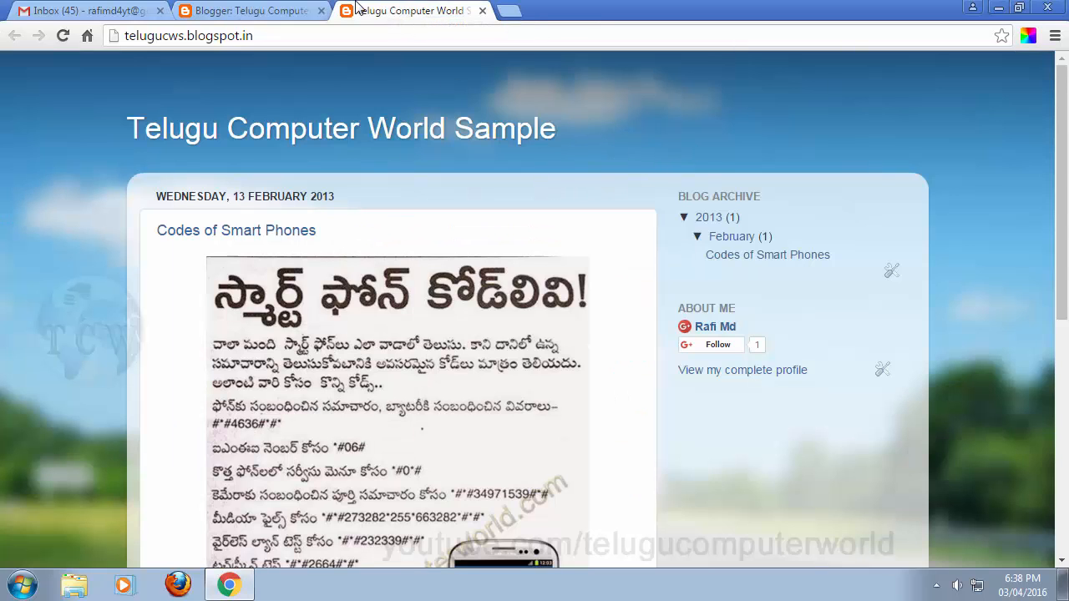
click(276, 9)
click(341, 81)
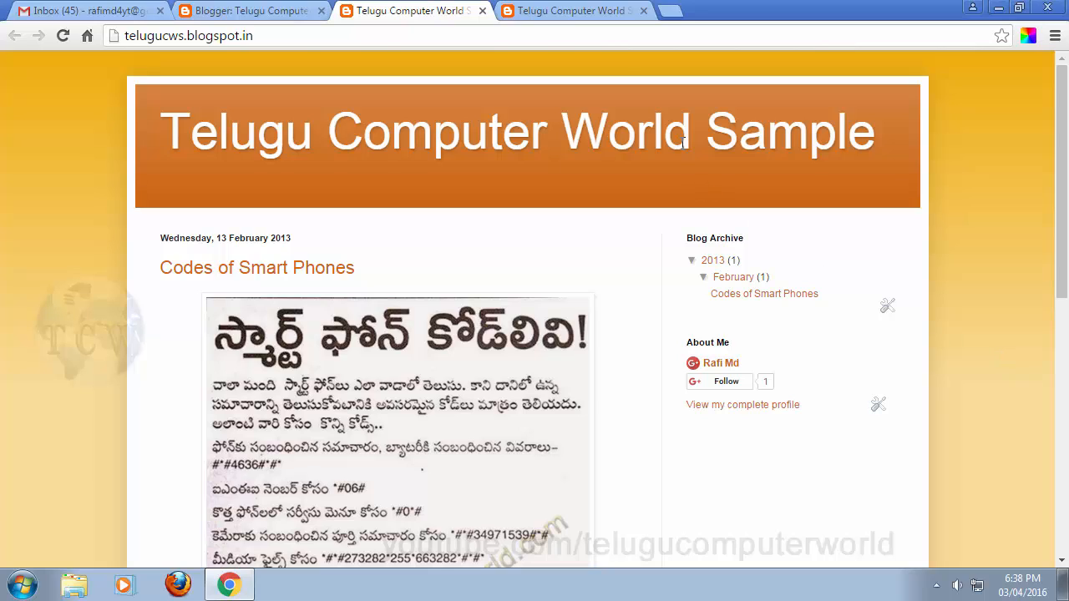
Step: Compare the live blog's new orange design with the earlier sky-picture version still open in another browser tab
click(557, 11)
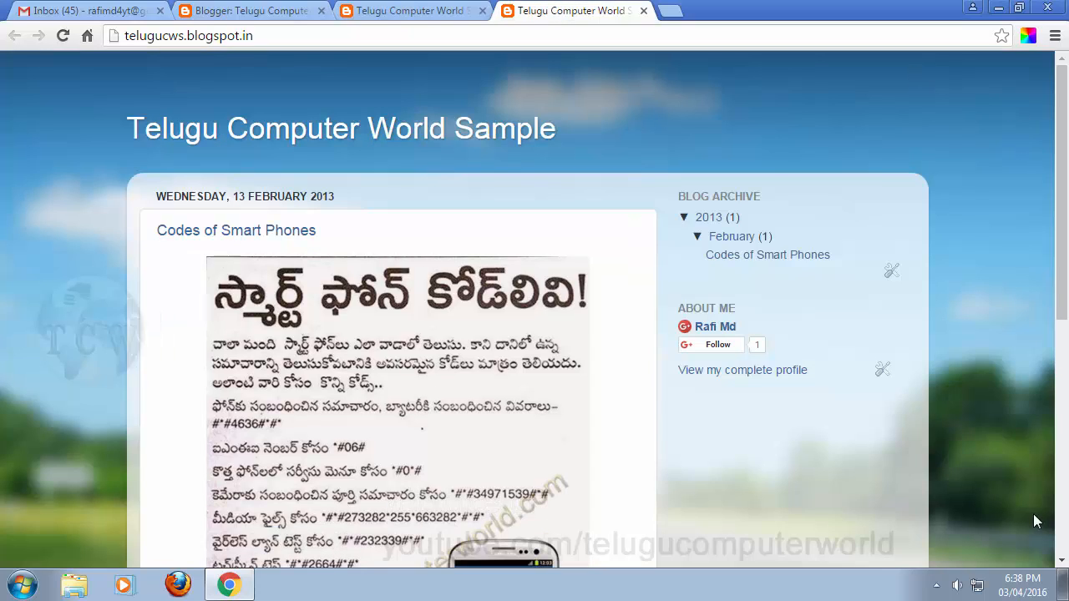
click(384, 11)
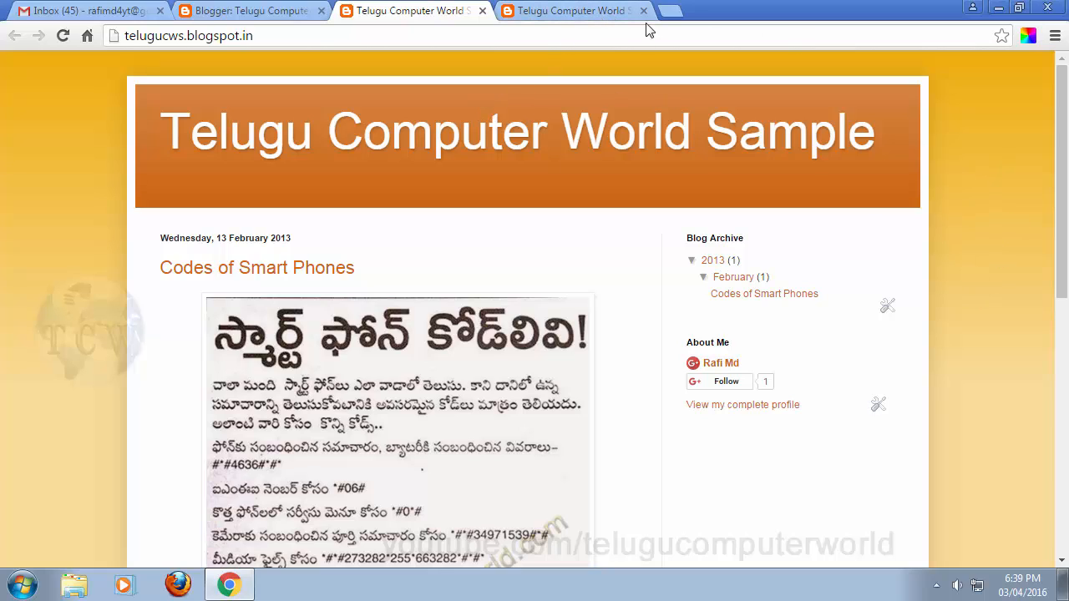
click(582, 8)
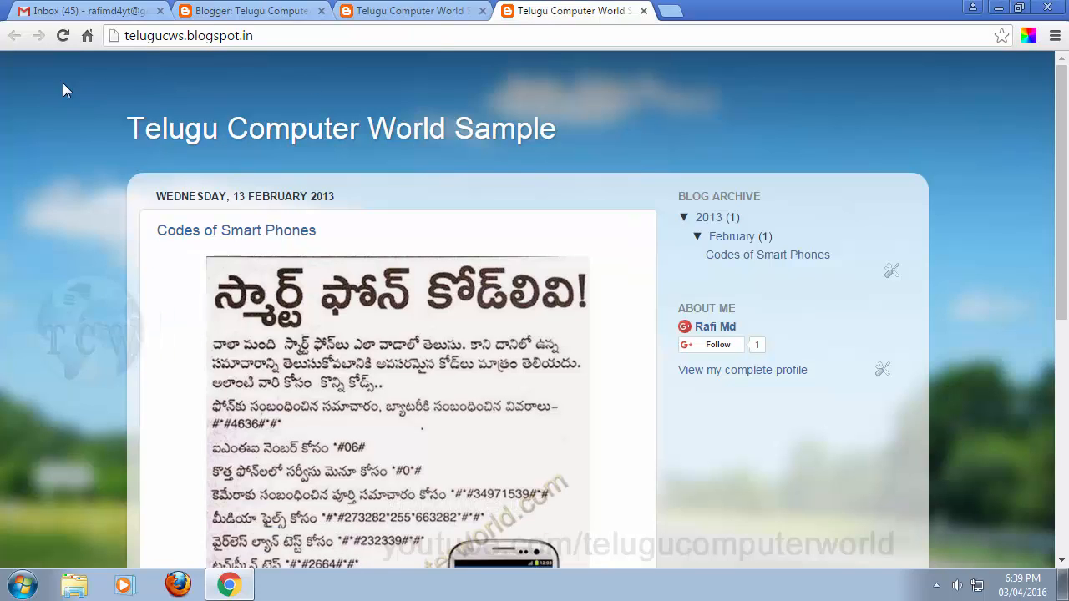
scroll(959, 345, down, 5)
scroll(961, 381, up, 5)
Step: Review the current template previews and the gallery of available designs on the blog's template page
click(292, 10)
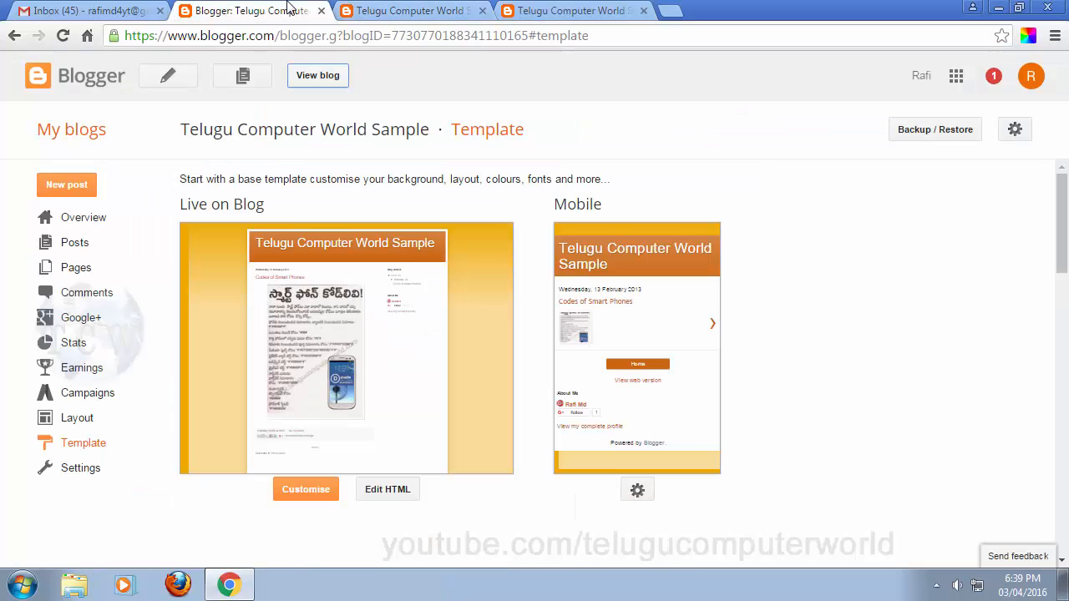
scroll(517, 466, down, 1)
scroll(518, 465, down, 4)
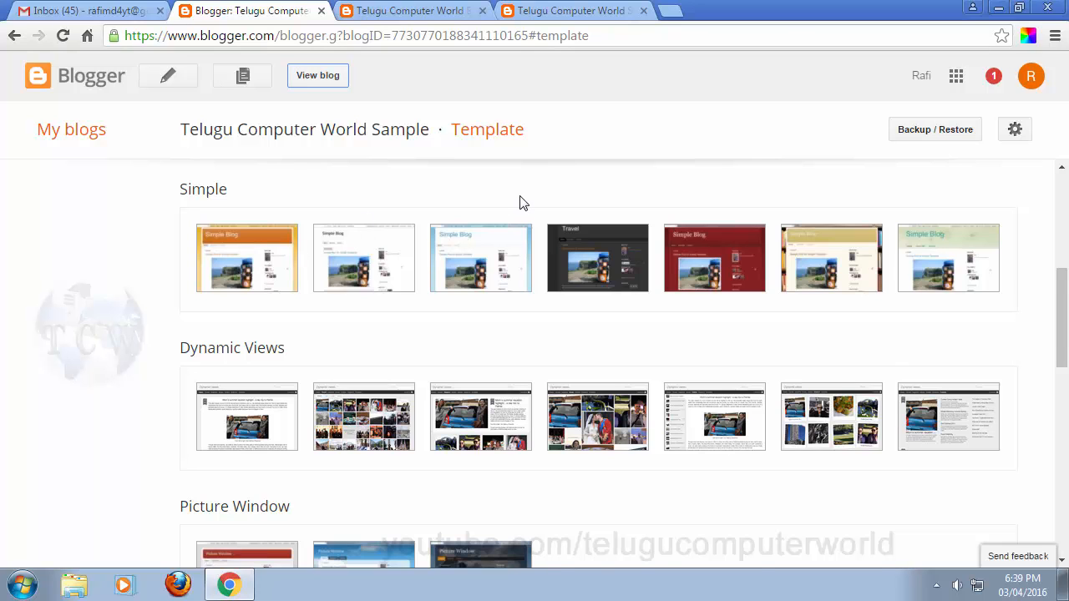
scroll(519, 203, up, 5)
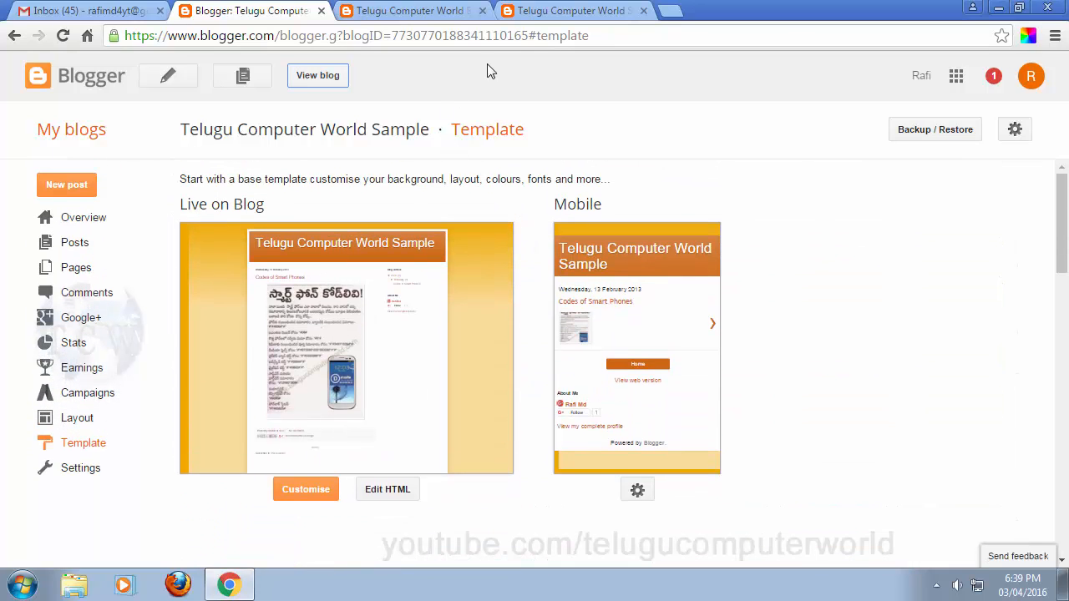
Step: Compare the orange and sky-picture versions of the blog again, and close the outdated sky-picture page
click(568, 11)
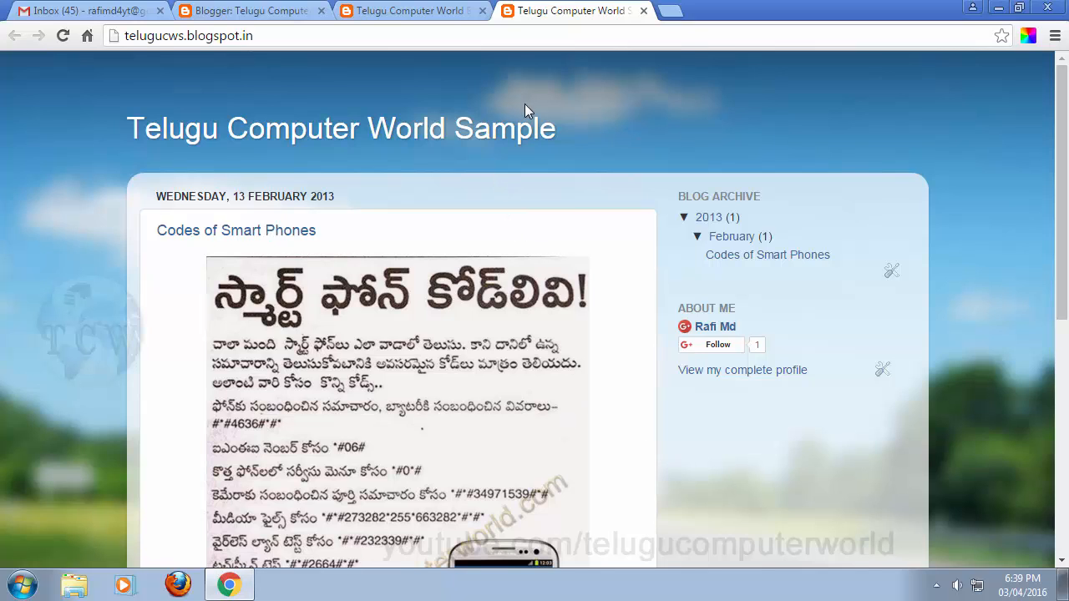
click(412, 10)
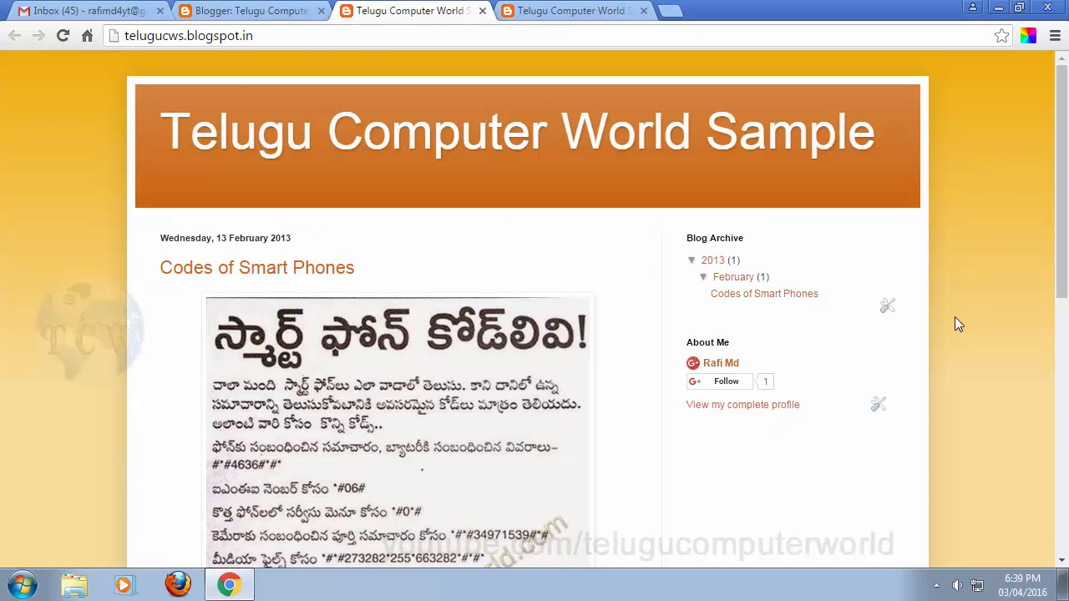
click(558, 9)
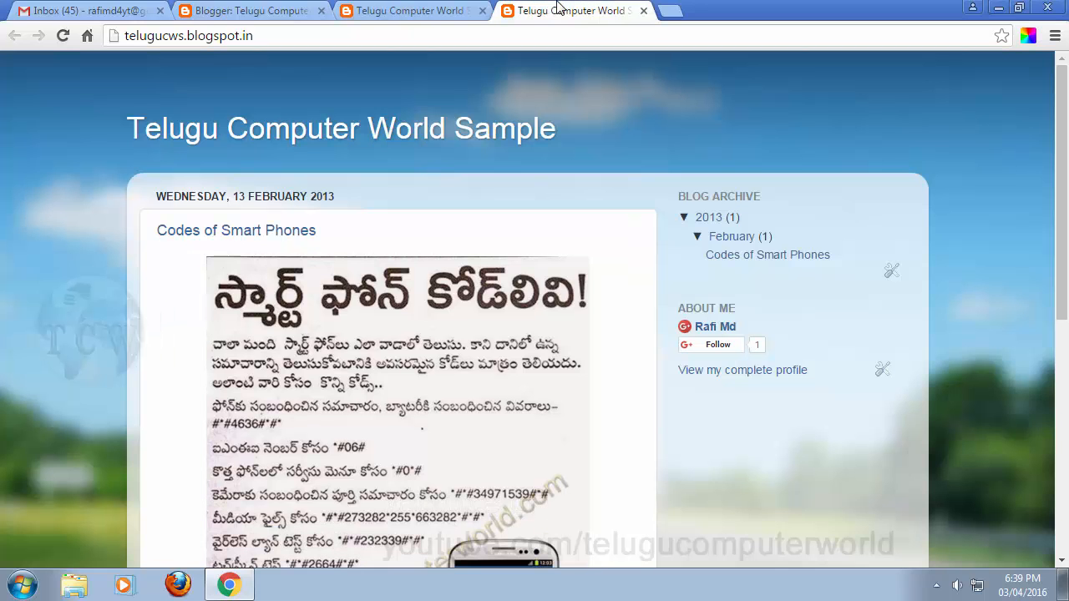
click(425, 9)
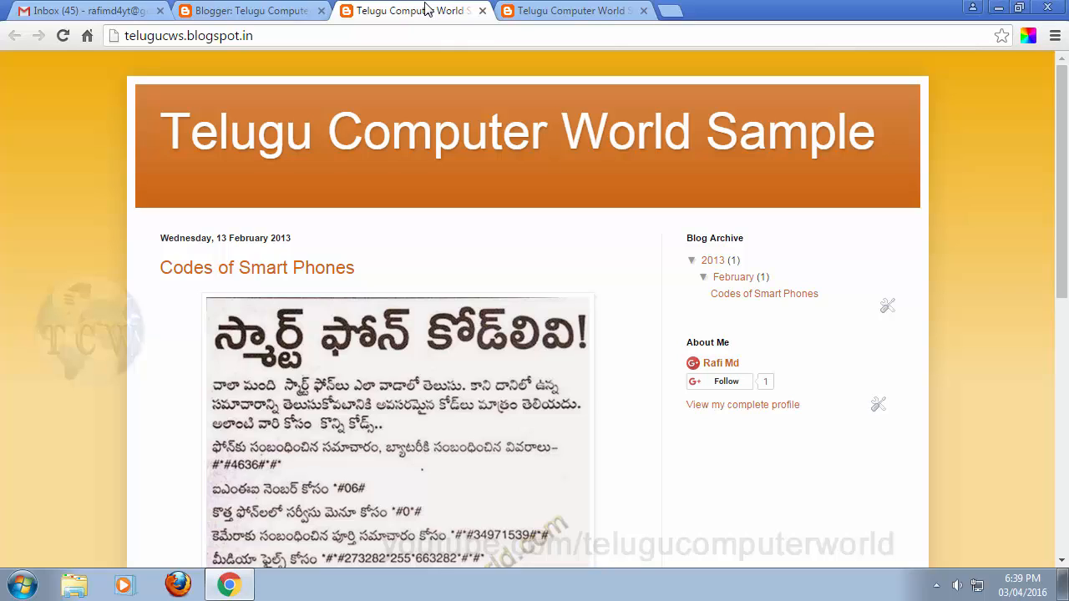
click(260, 10)
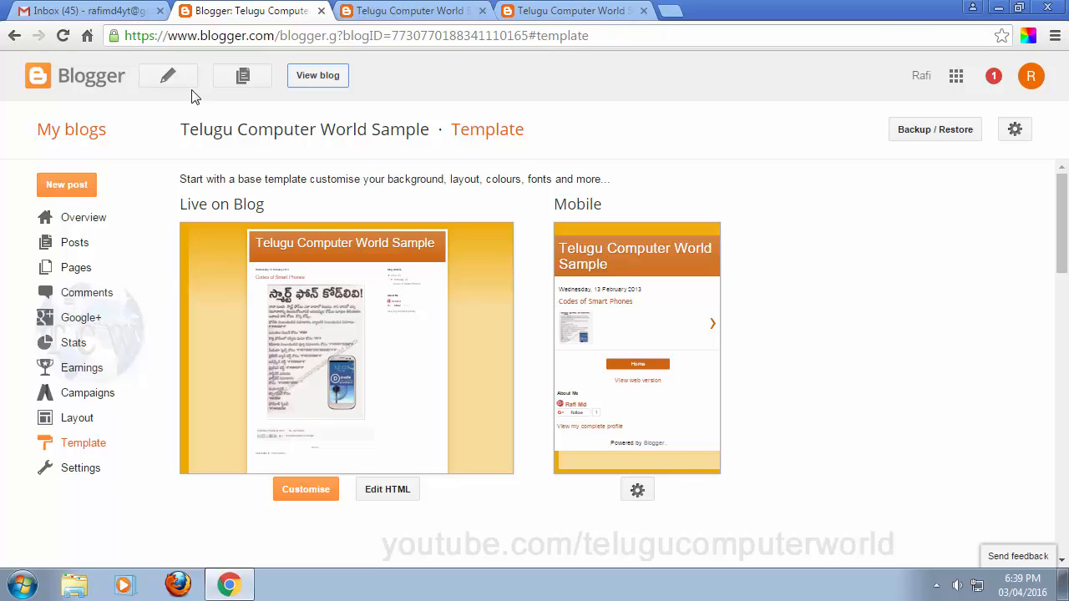
click(519, 8)
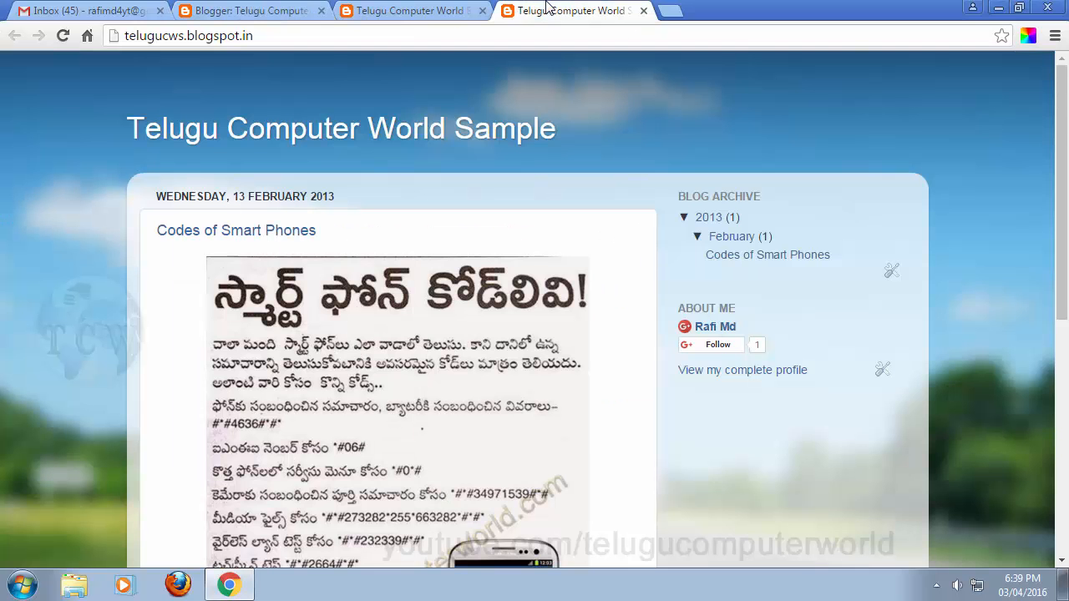
click(410, 8)
click(564, 11)
click(643, 11)
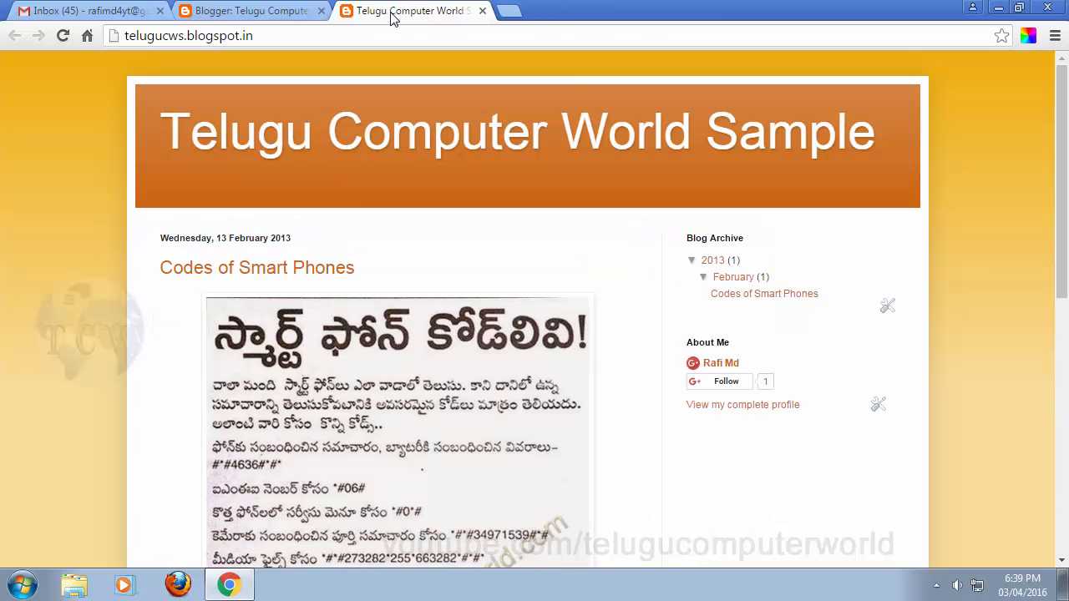
Step: Check the template gallery and current template preview against the live orange blog
click(251, 10)
scroll(952, 367, down, 4)
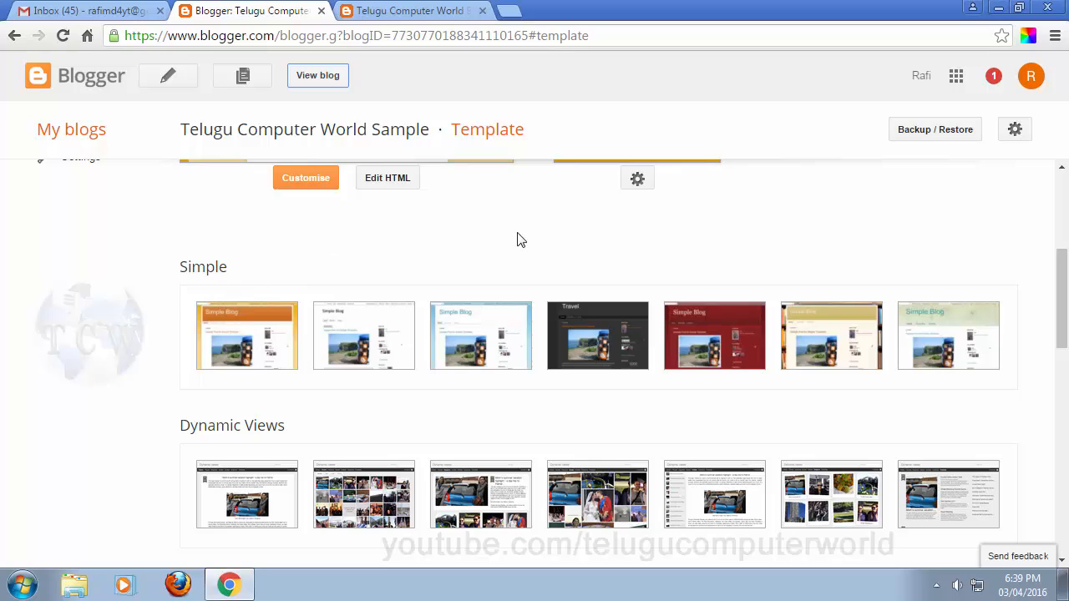
scroll(822, 263, up, 4)
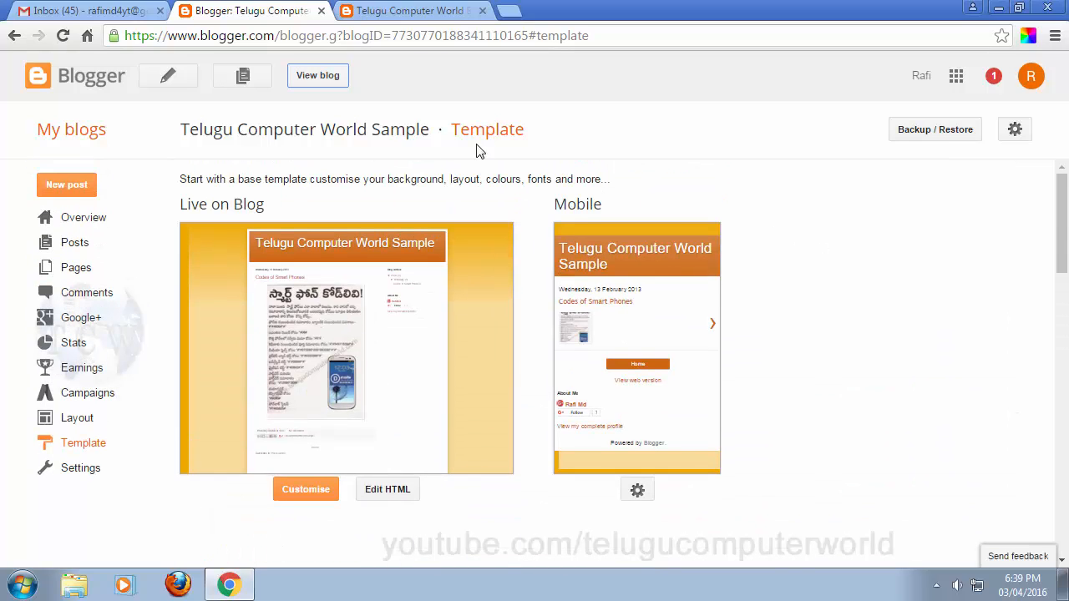
click(415, 10)
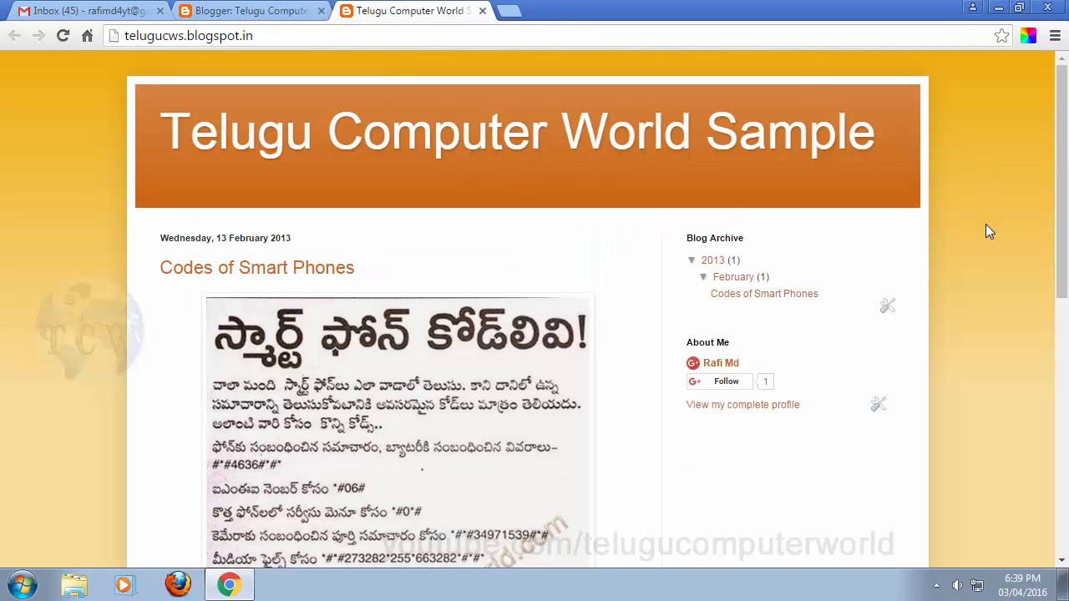
click(232, 10)
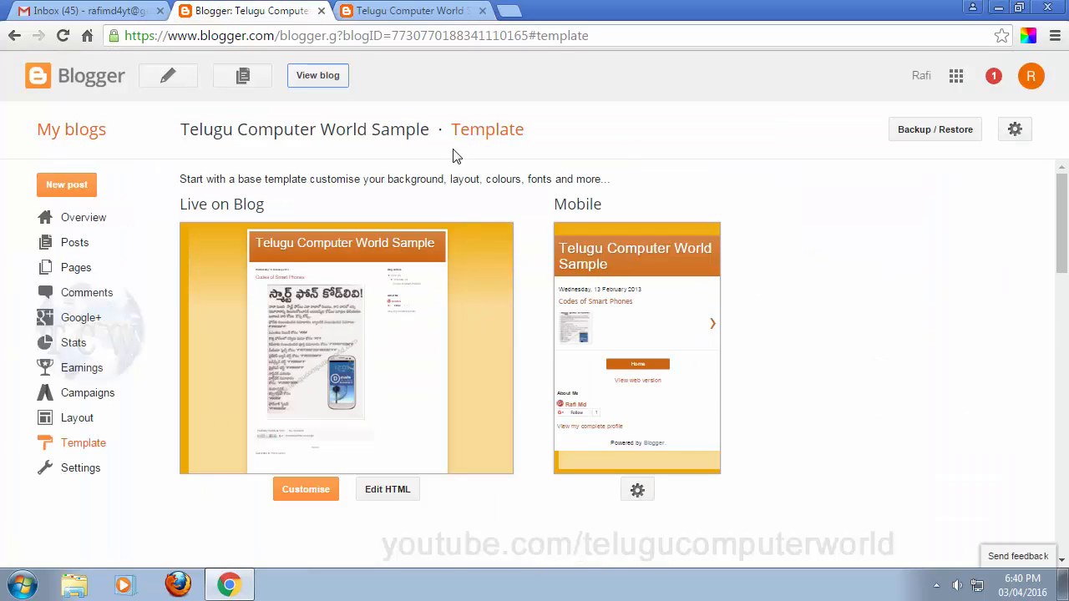
Step: Examine the orange template on the live blog from the header down to the page footer
click(417, 10)
scroll(923, 348, down, 4)
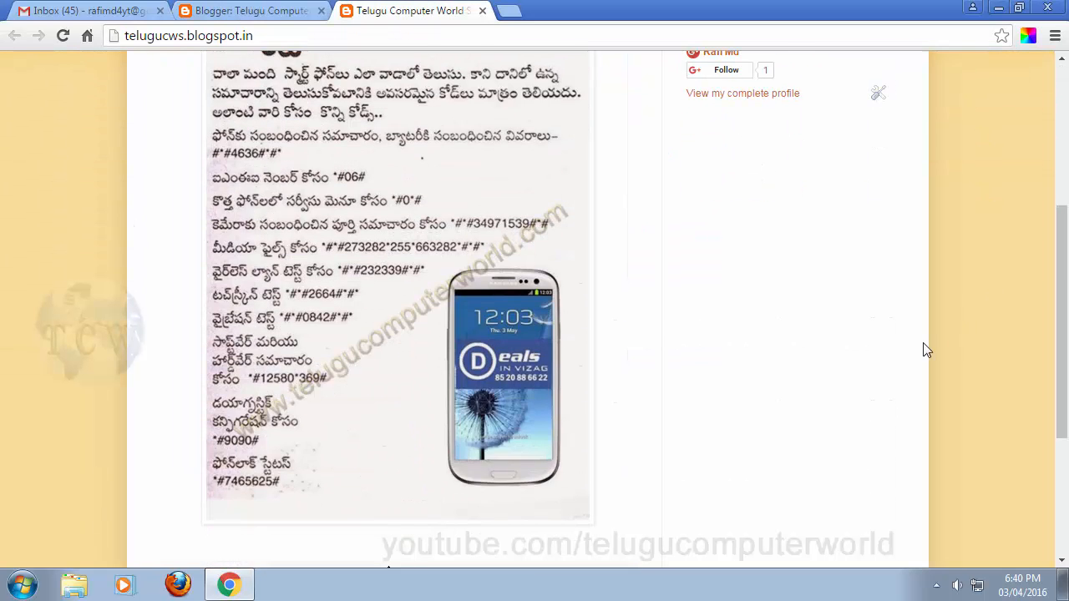
scroll(893, 350, down, 3)
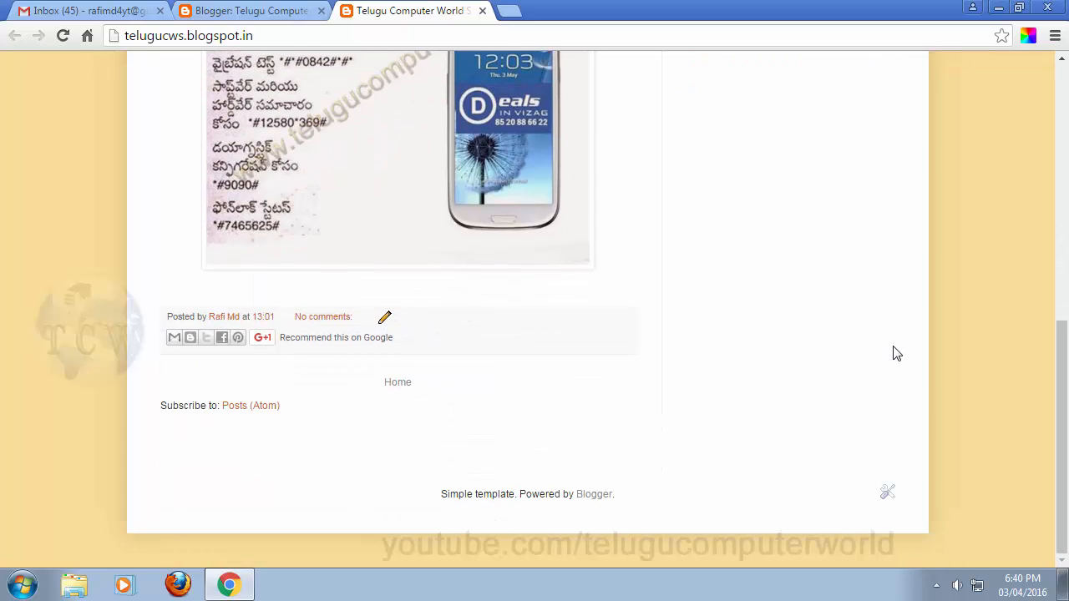
scroll(961, 326, up, 7)
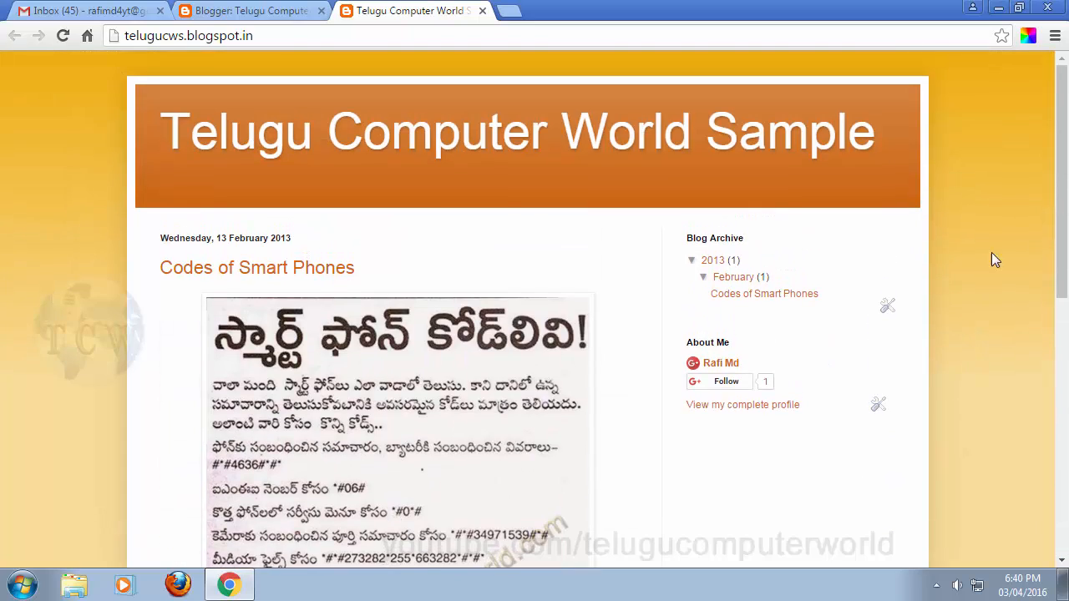
Step: Open the live orange template in the template designer and bring up its background and colour theme settings
click(238, 9)
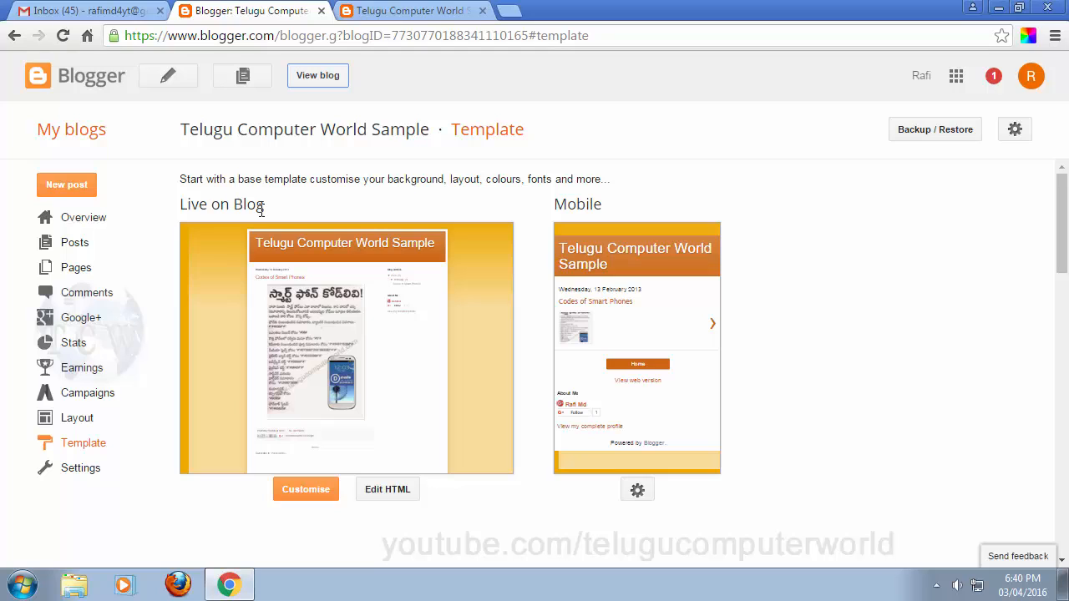
click(305, 493)
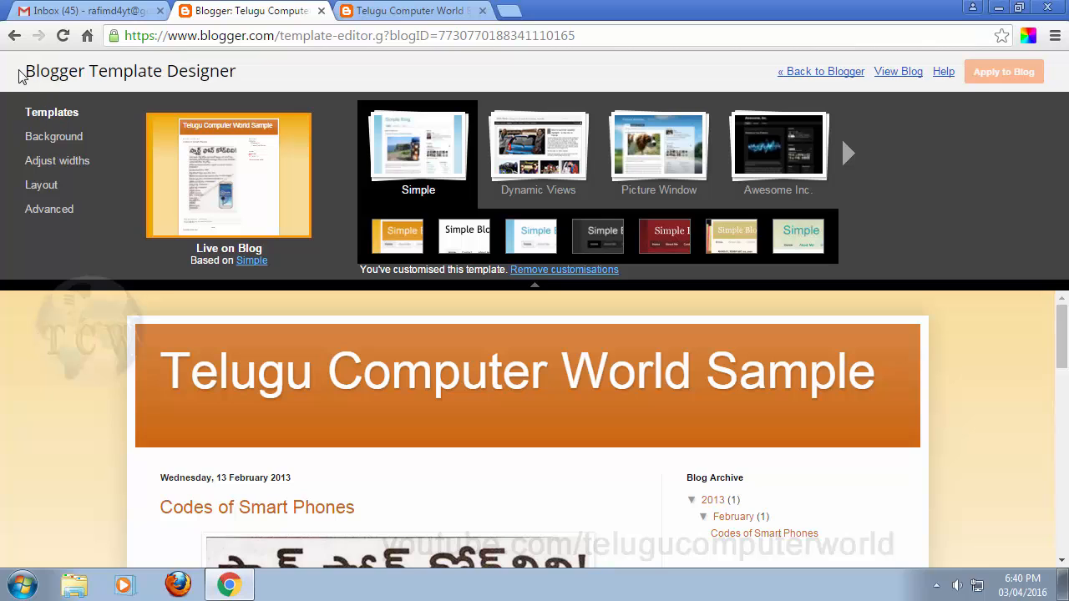
drag(19, 71, 275, 76)
click(277, 81)
scroll(830, 465, down, 10)
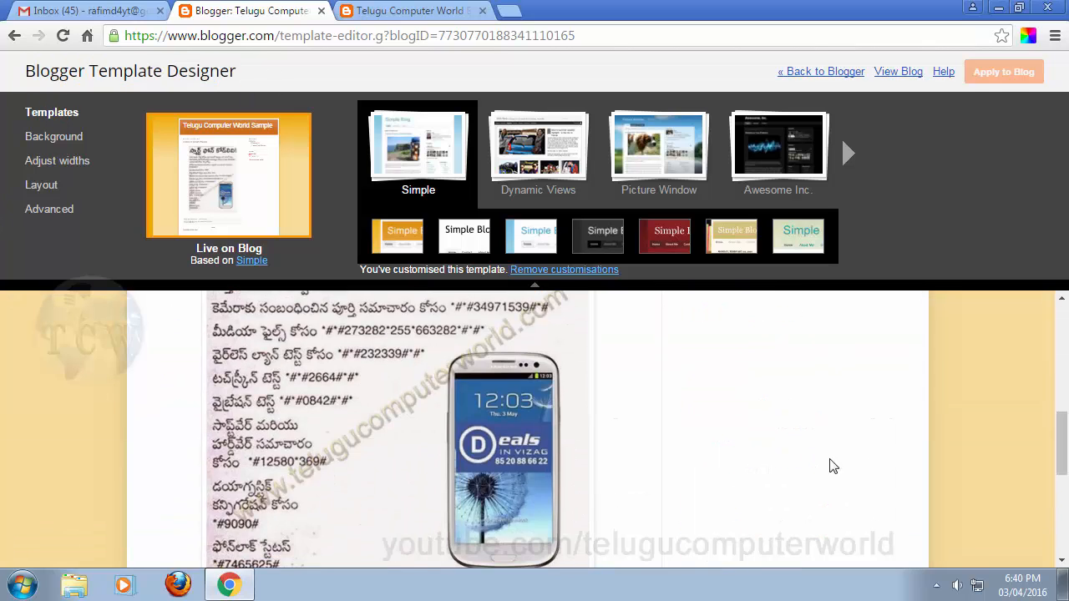
scroll(739, 445, up, 10)
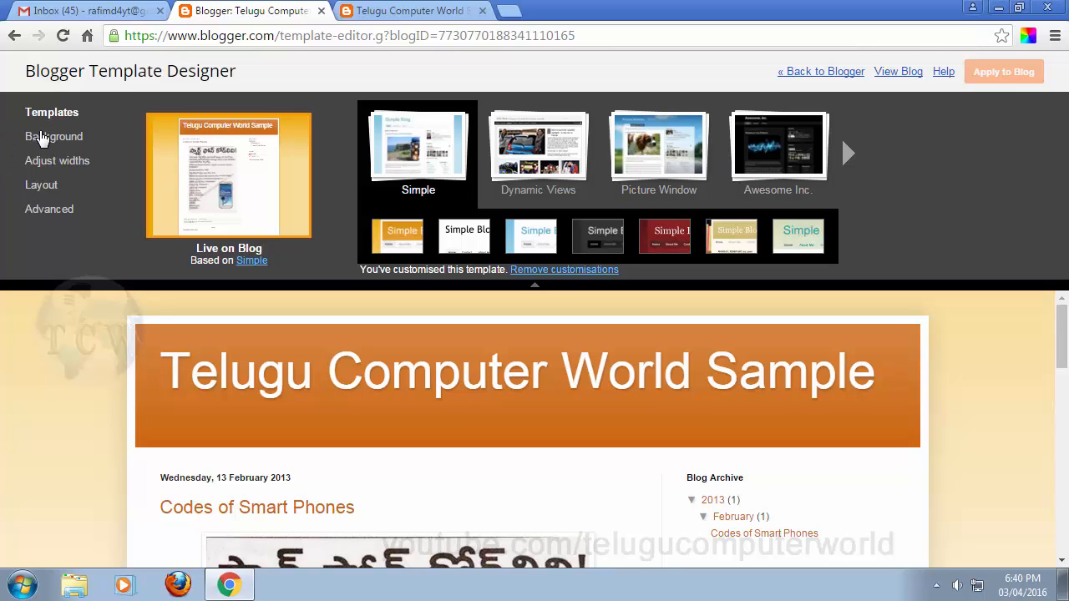
click(42, 144)
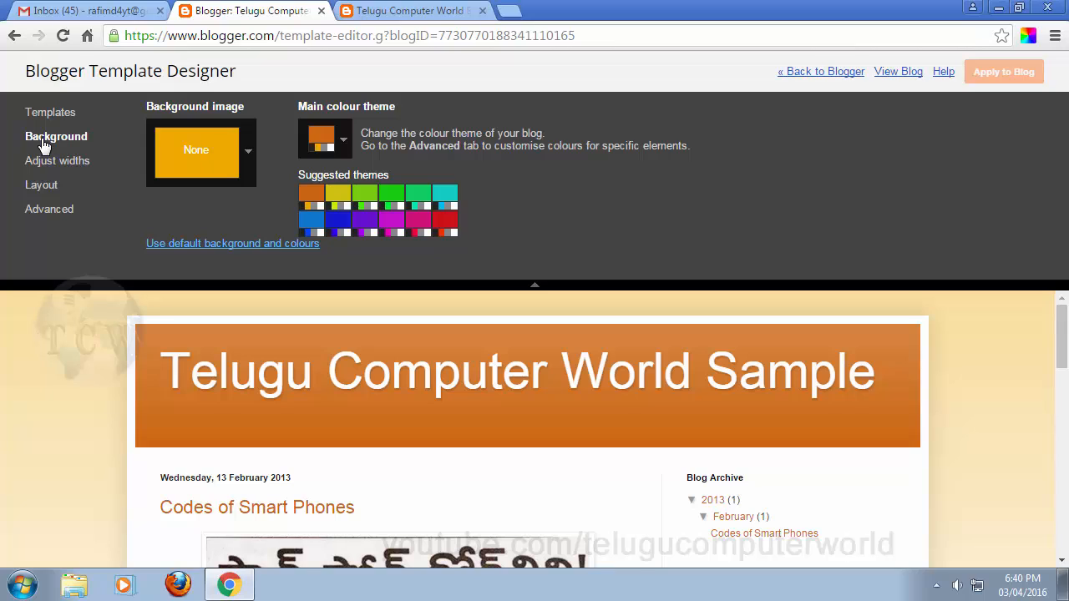
Step: Try the light blue and turquoise suggested colour themes and examine each across the blog preview
click(309, 224)
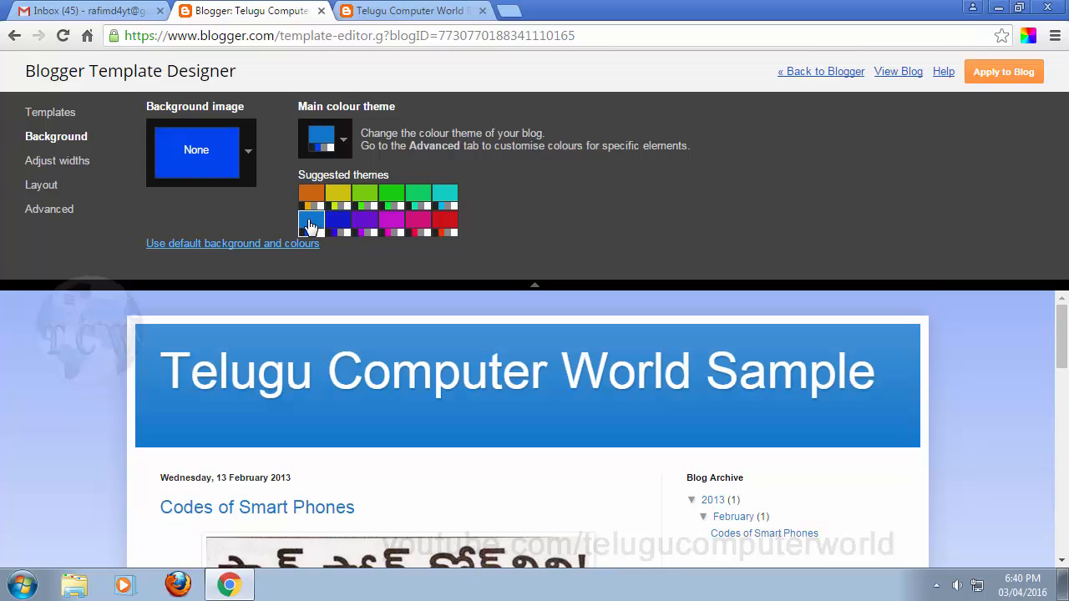
scroll(1029, 447, down, 8)
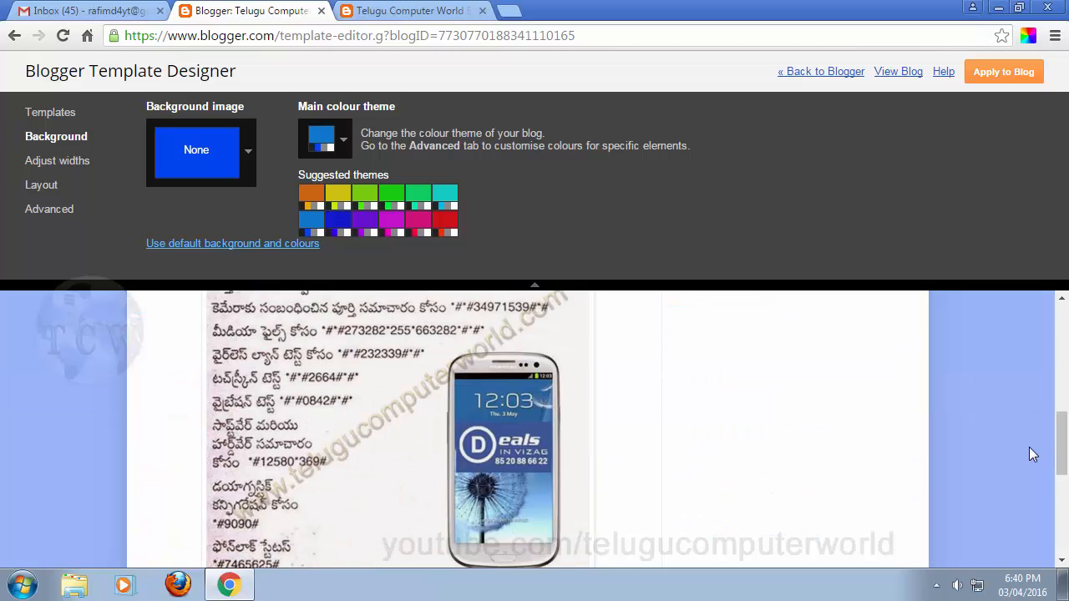
scroll(865, 404, up, 8)
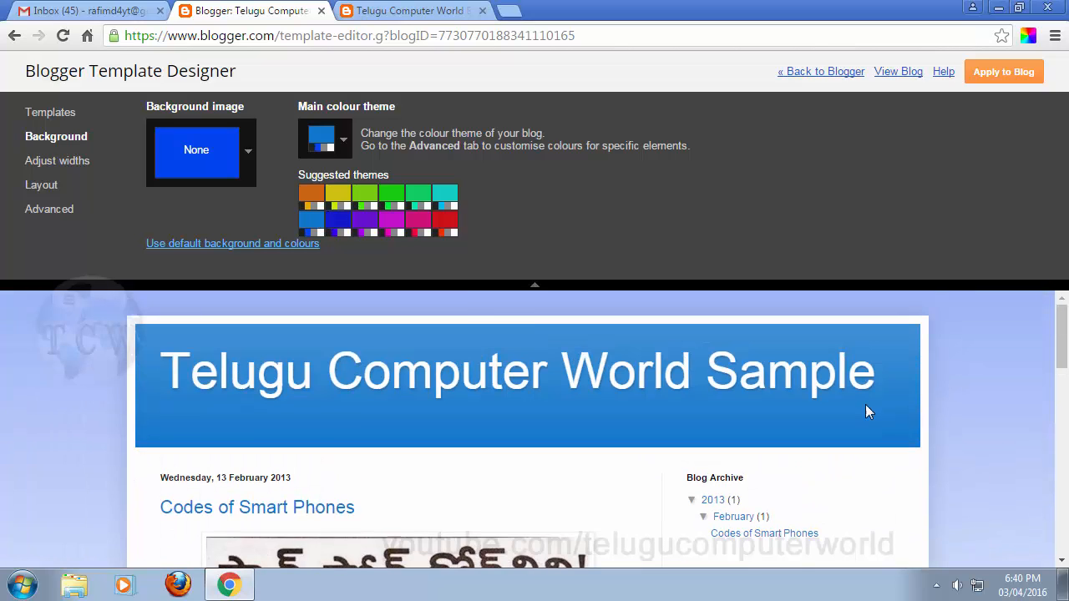
click(445, 198)
scroll(938, 381, down, 8)
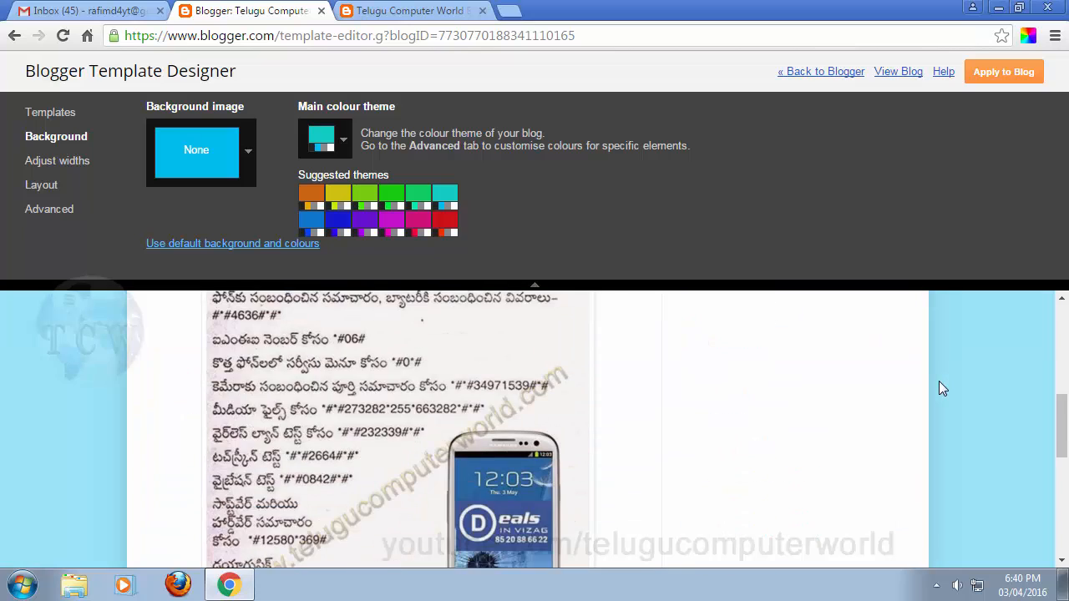
scroll(939, 381, up, 8)
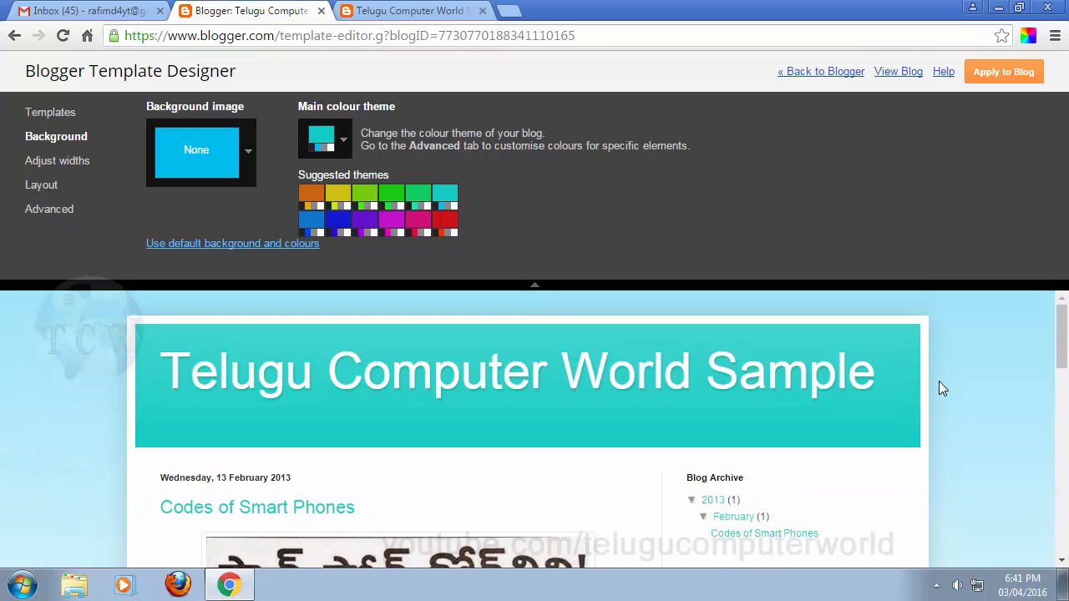
Step: Try the dark blue, violet, magenta, pink and red suggested colour themes on the blog preview
click(334, 224)
click(371, 234)
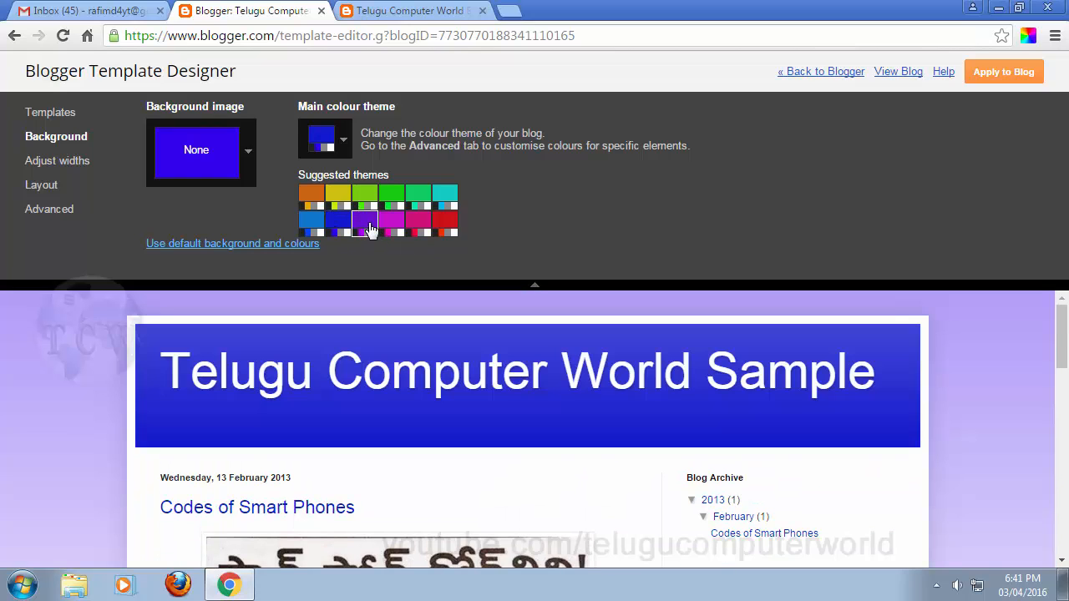
click(391, 225)
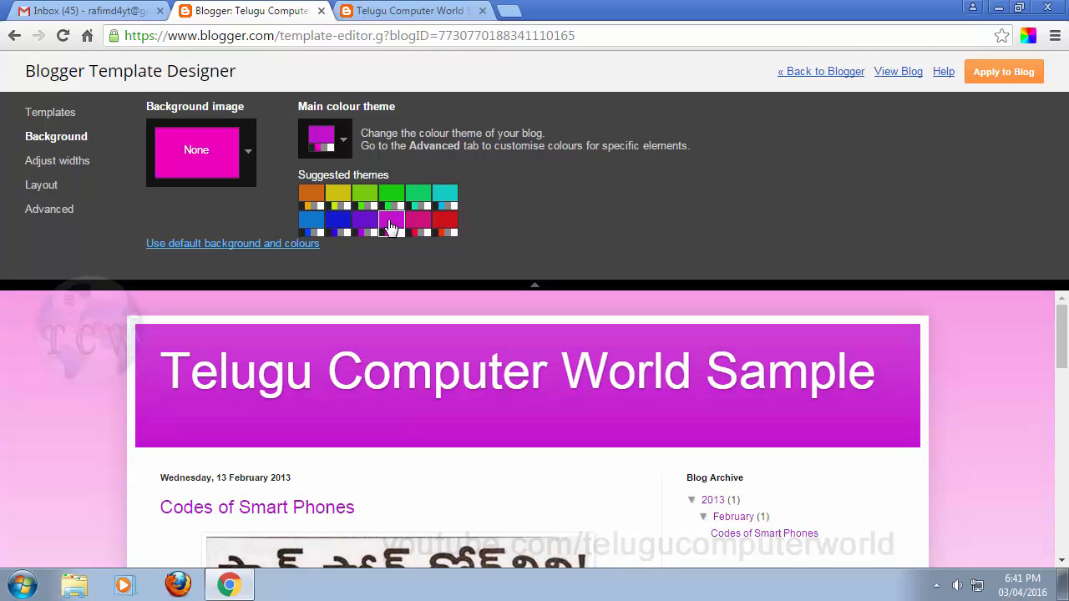
click(431, 230)
click(450, 226)
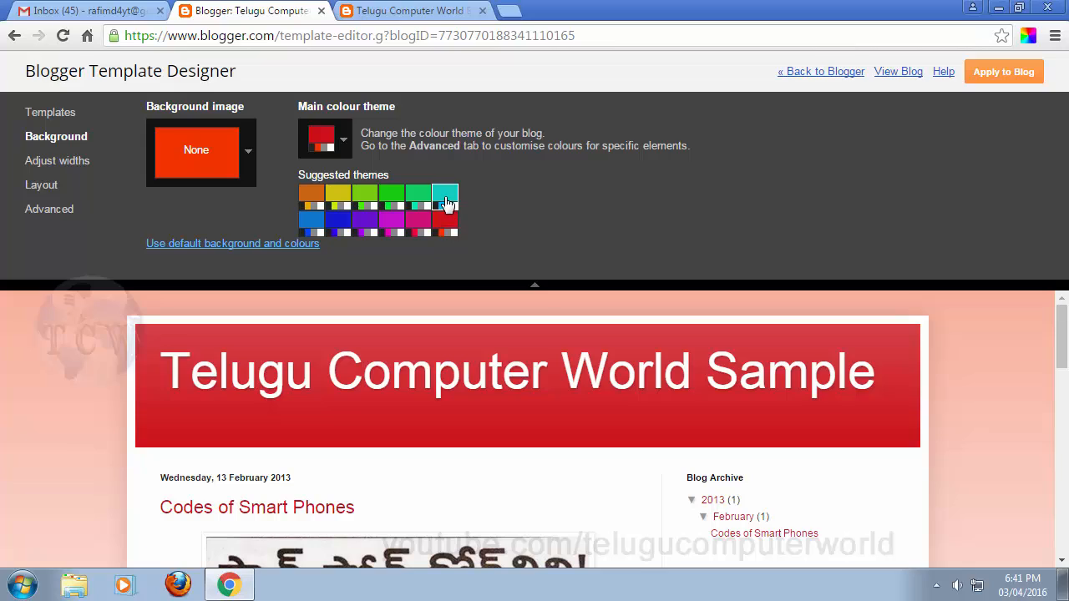
Step: Apply the turquoise suggested colour theme and bring up the background image chooser
click(445, 202)
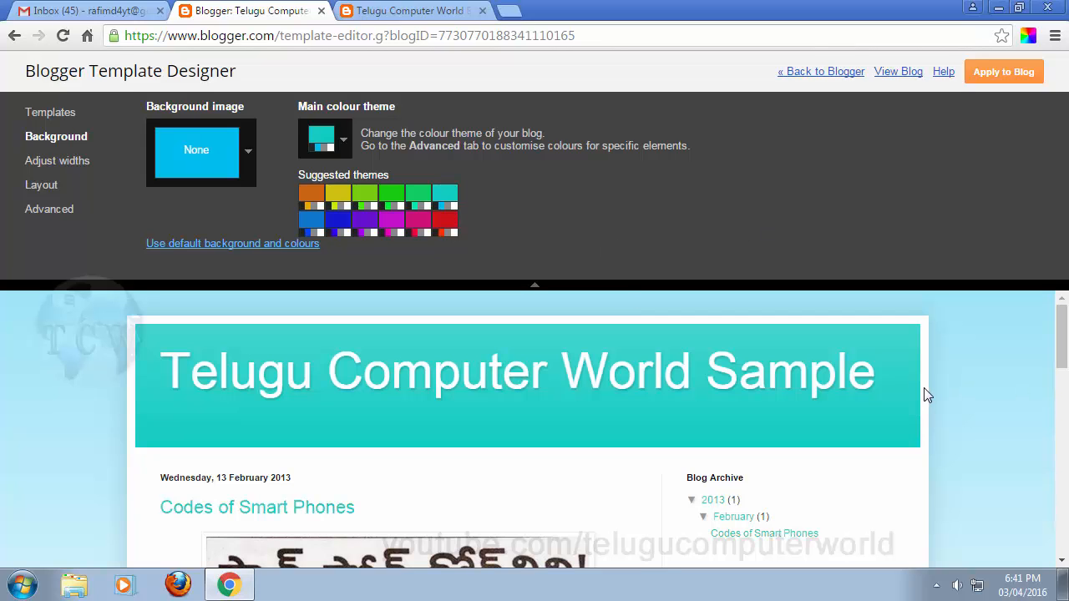
click(249, 150)
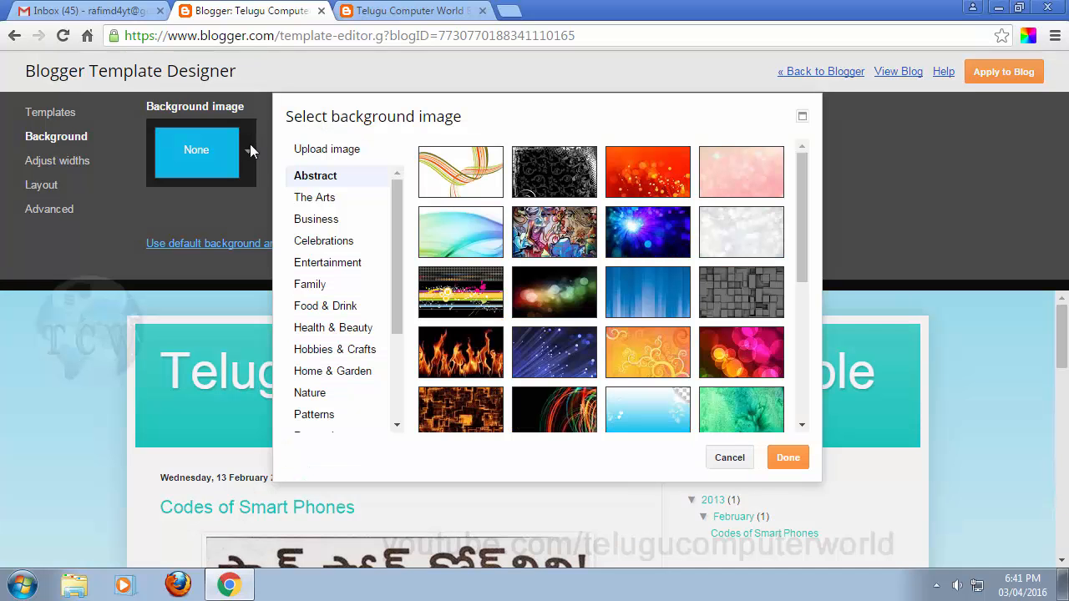
Step: Try the pale wave, graffiti, dark green-red bokeh and blue light-streak images from the Abstract category as the blog background
click(476, 241)
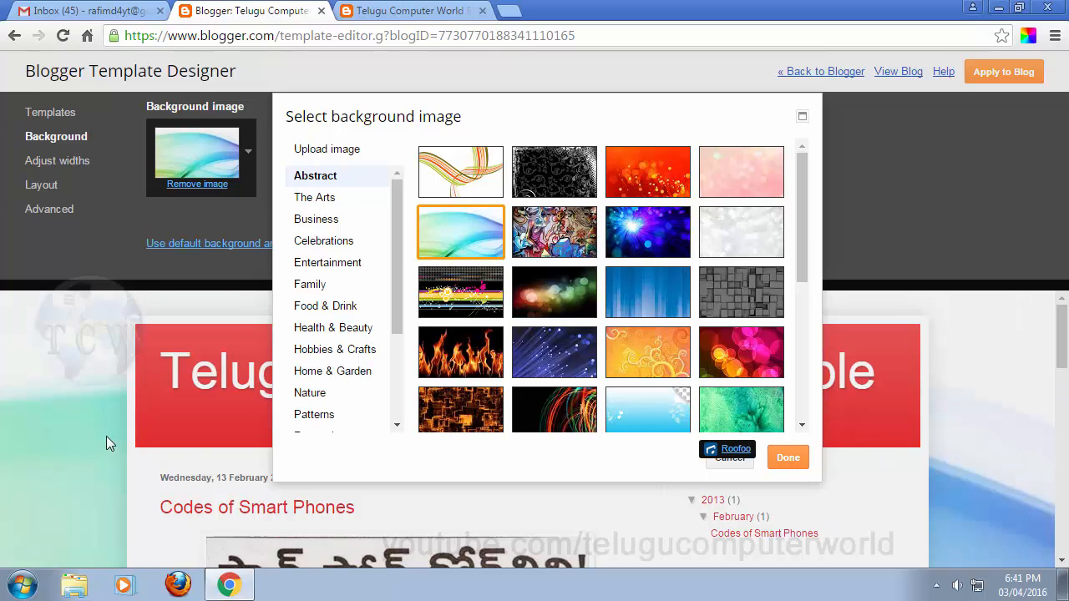
click(561, 230)
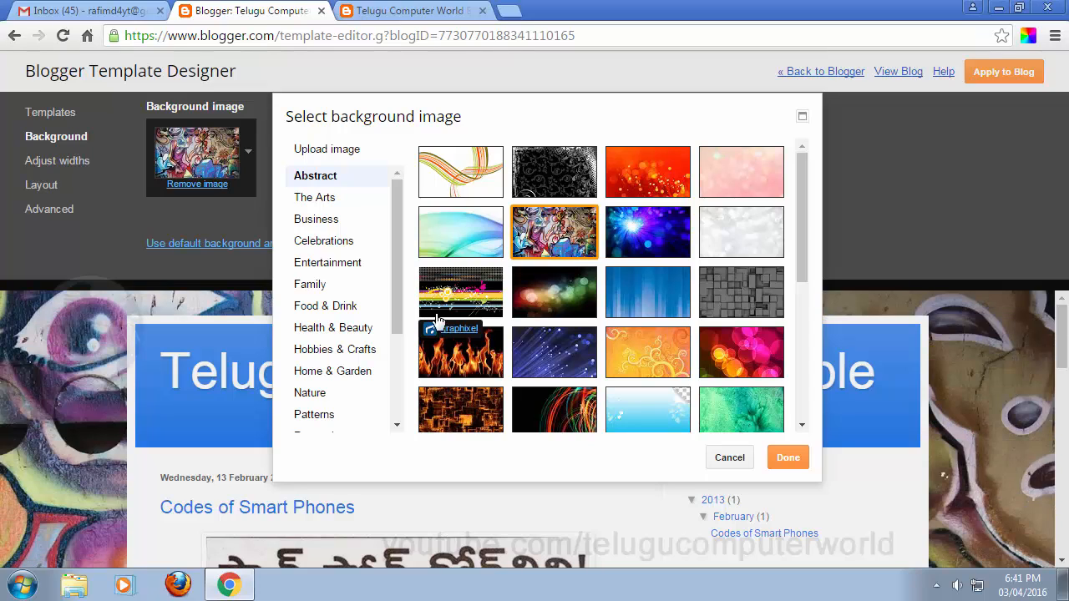
click(541, 298)
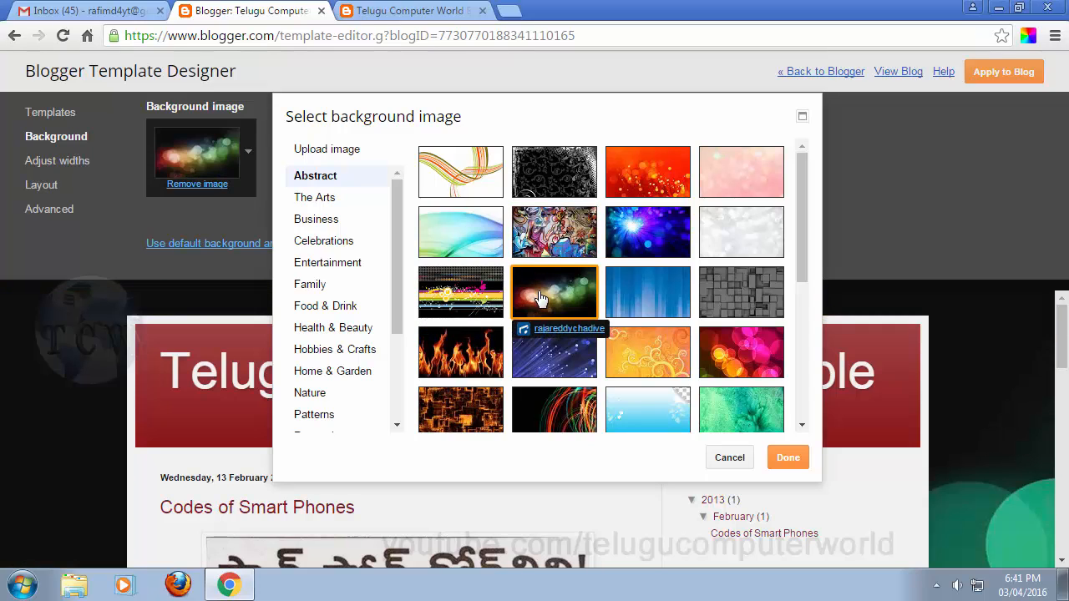
click(556, 360)
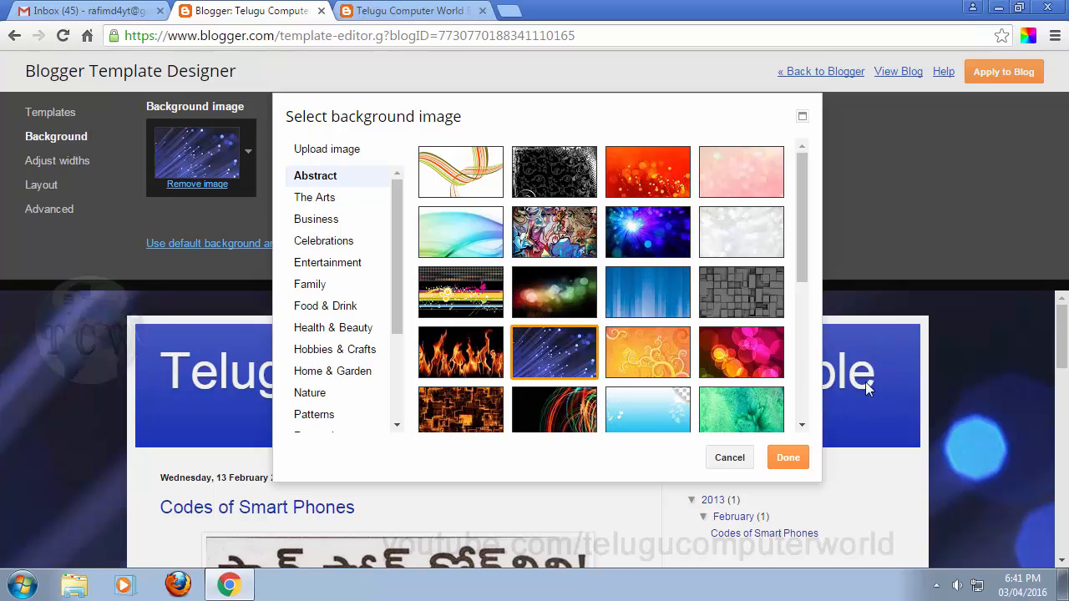
click(551, 293)
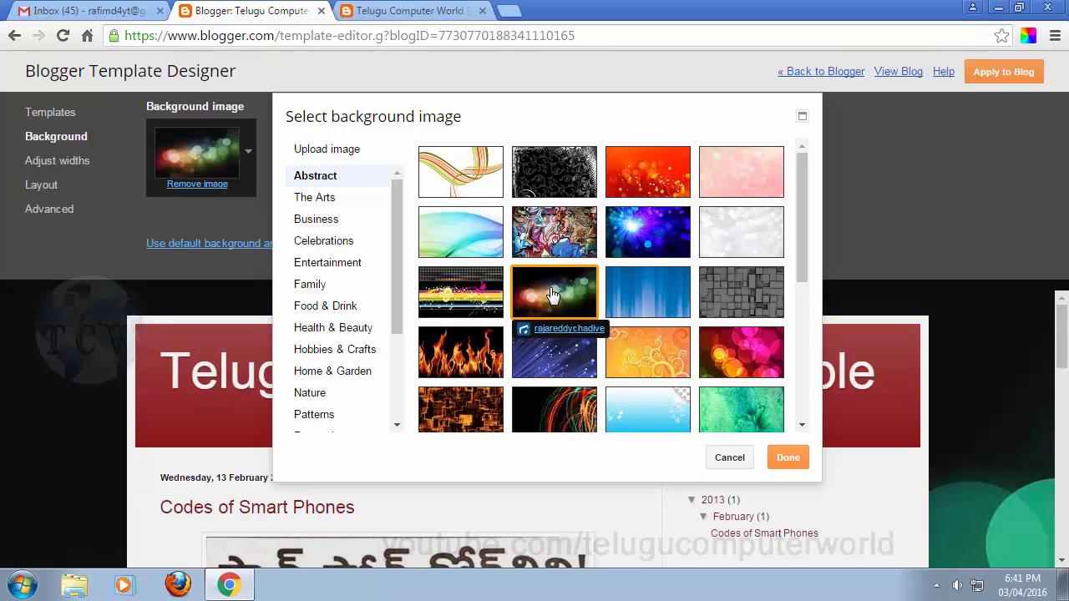
click(547, 357)
Step: Try the orange swirl, pink bokeh and dark red-and-white lights images from the Abstract category as the blog background
click(686, 360)
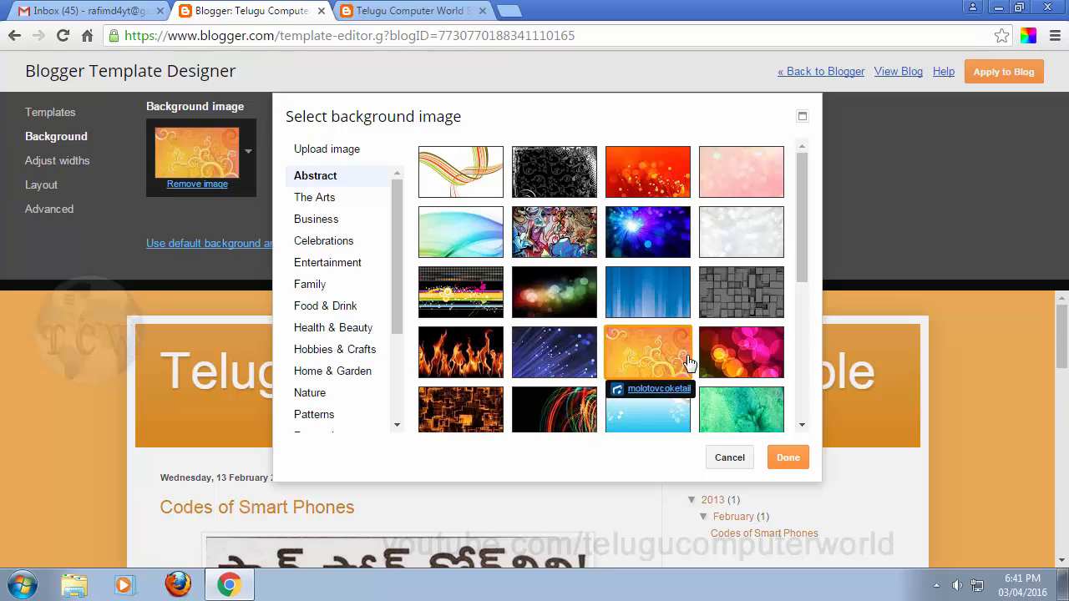
click(747, 363)
scroll(653, 288, down, 5)
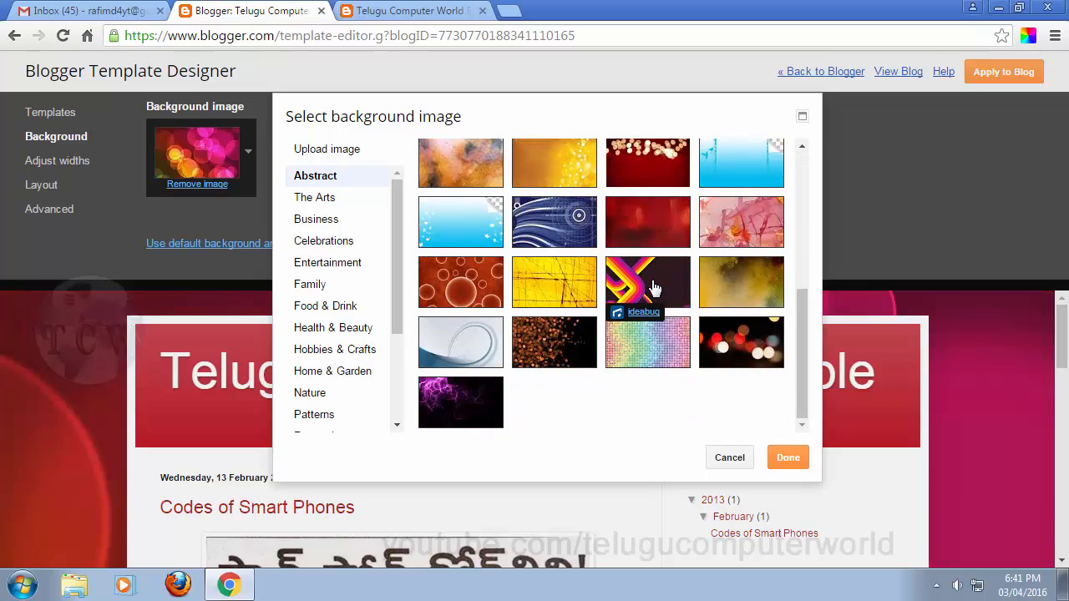
click(733, 350)
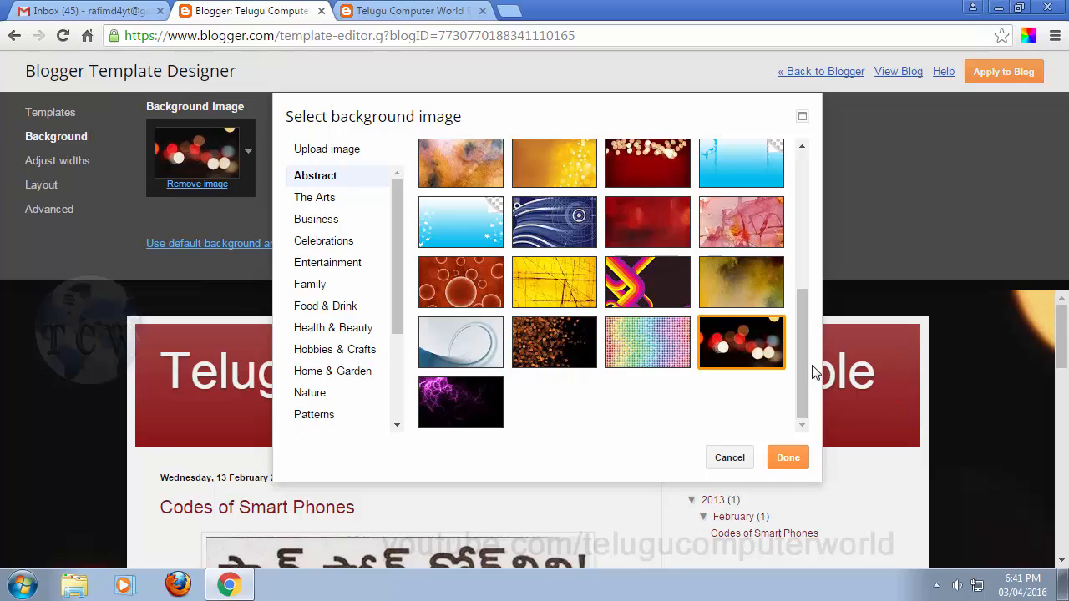
scroll(615, 347, up, 5)
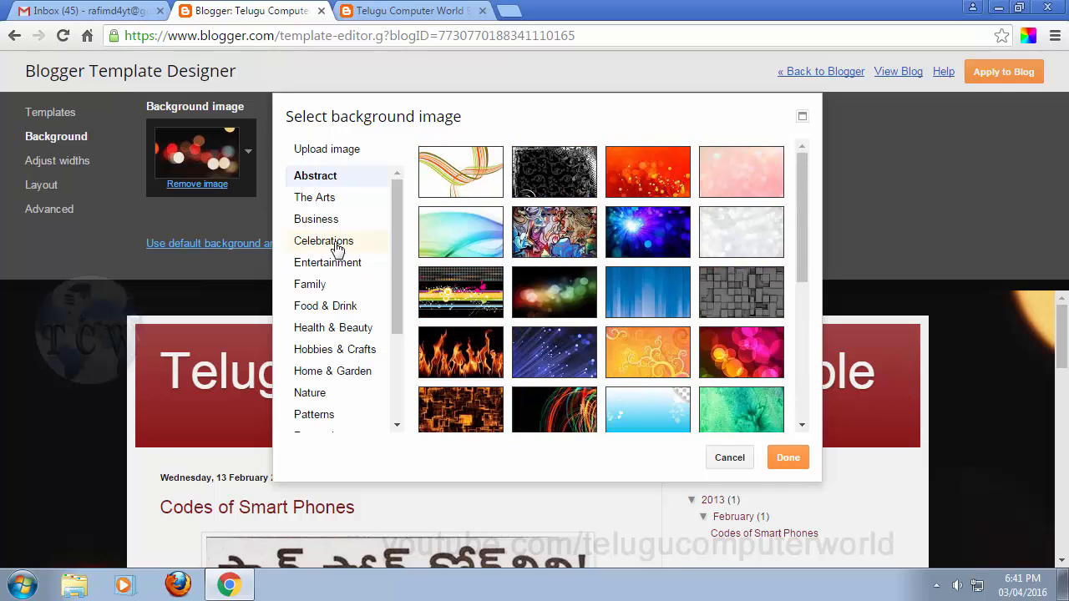
Step: Browse the background images in The Arts, Business, Celebrations, Entertainment and Family categories and look over the remaining categories
click(315, 198)
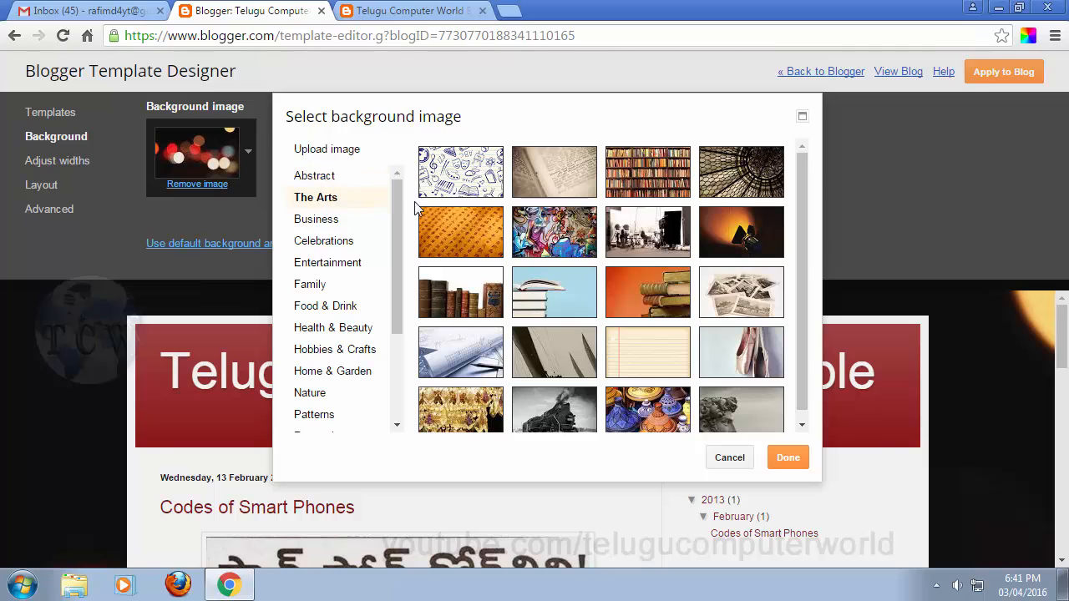
click(308, 224)
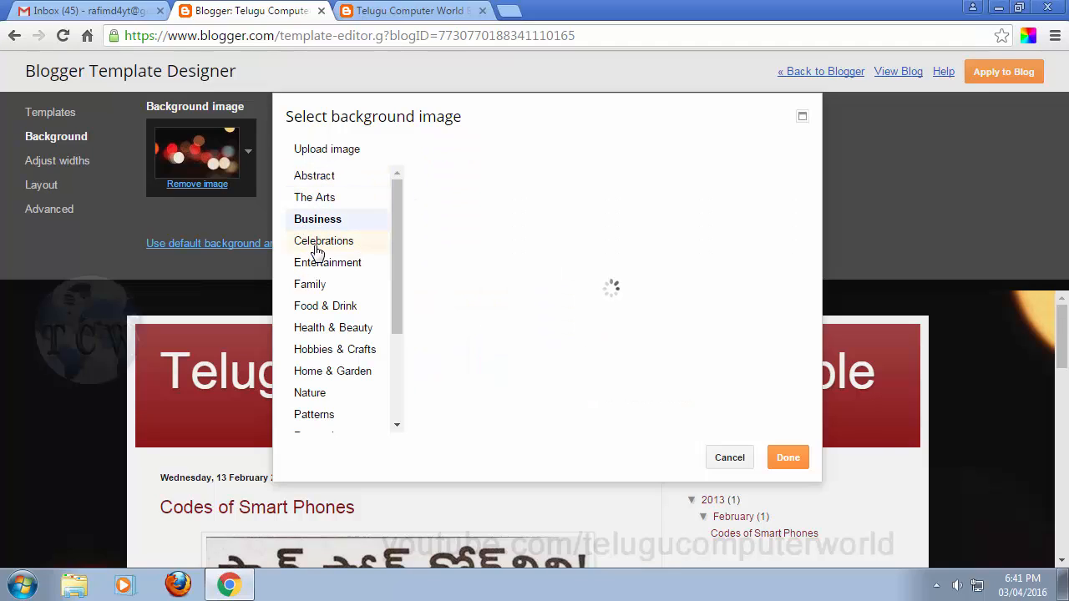
click(316, 247)
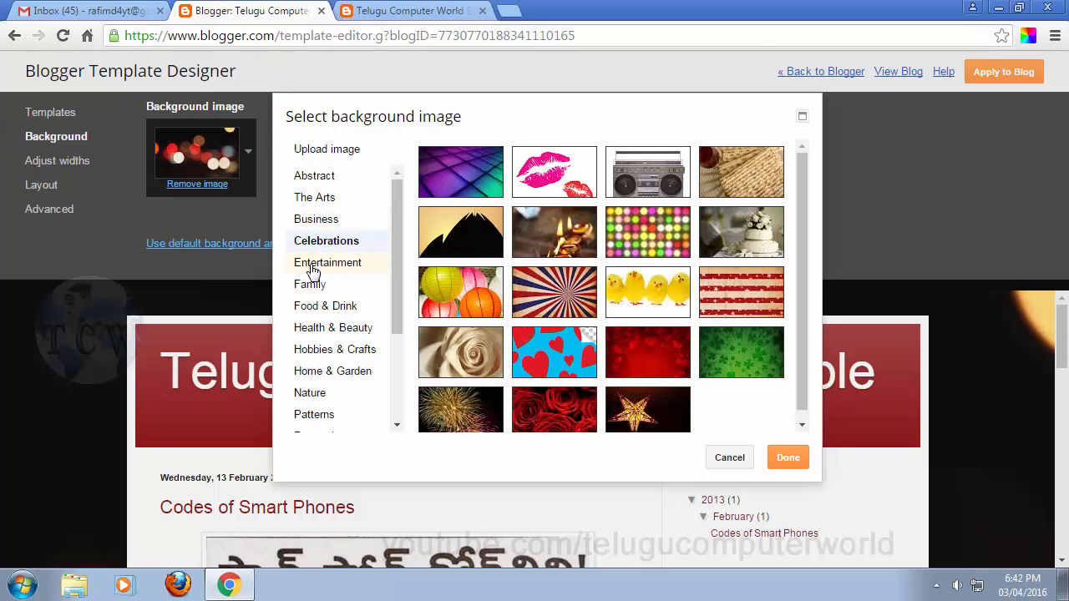
click(325, 265)
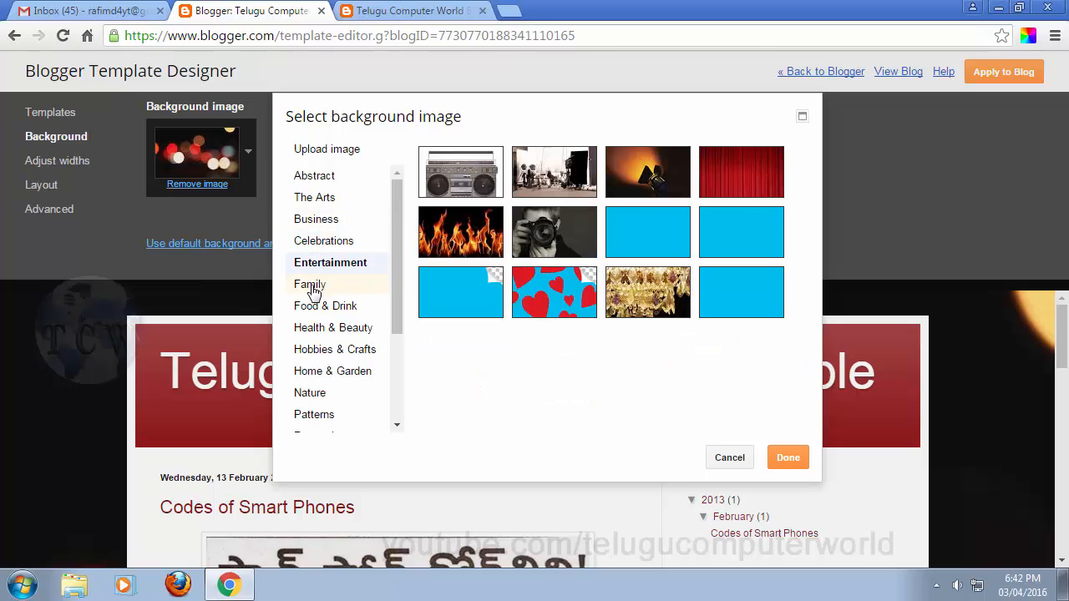
click(310, 286)
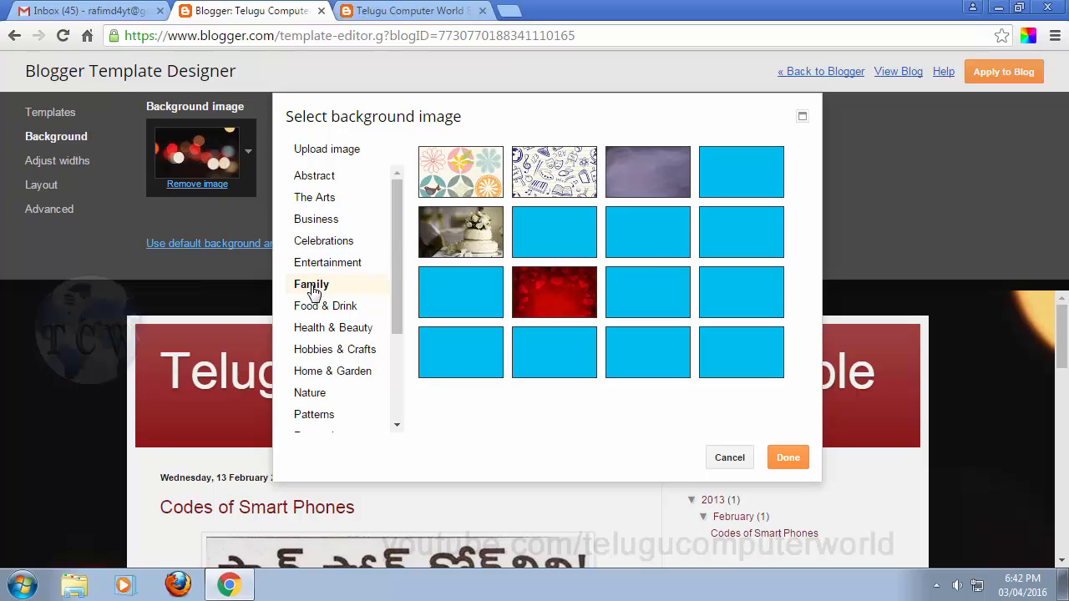
scroll(320, 367, down, 2)
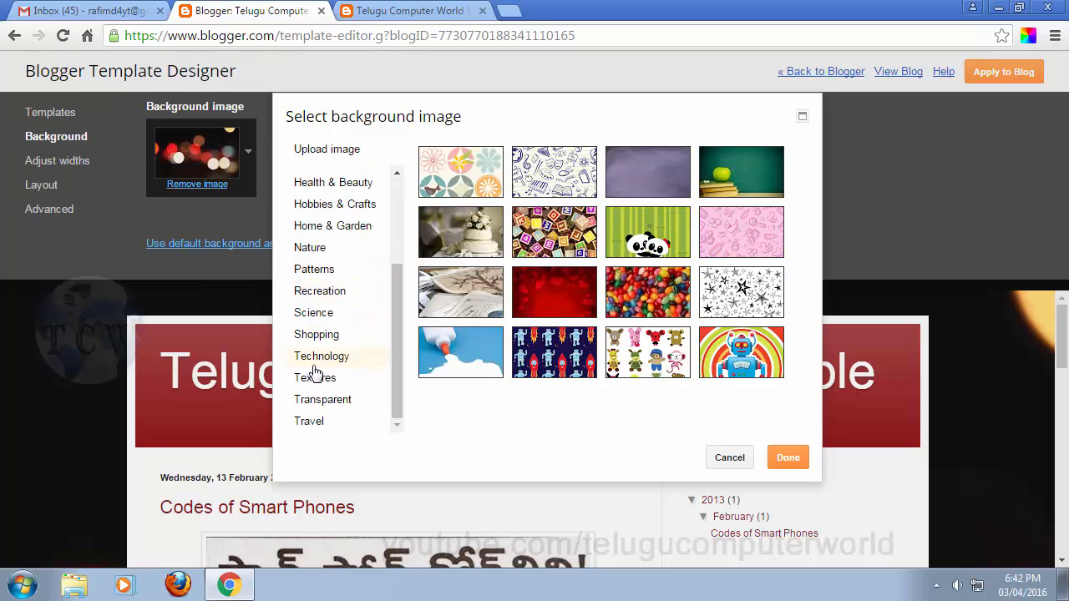
scroll(327, 258, up, 1)
scroll(329, 256, down, 2)
Step: Try the cloudy sky image from the Nature category and apply the pale teal flower-stem image as the blog background
click(322, 274)
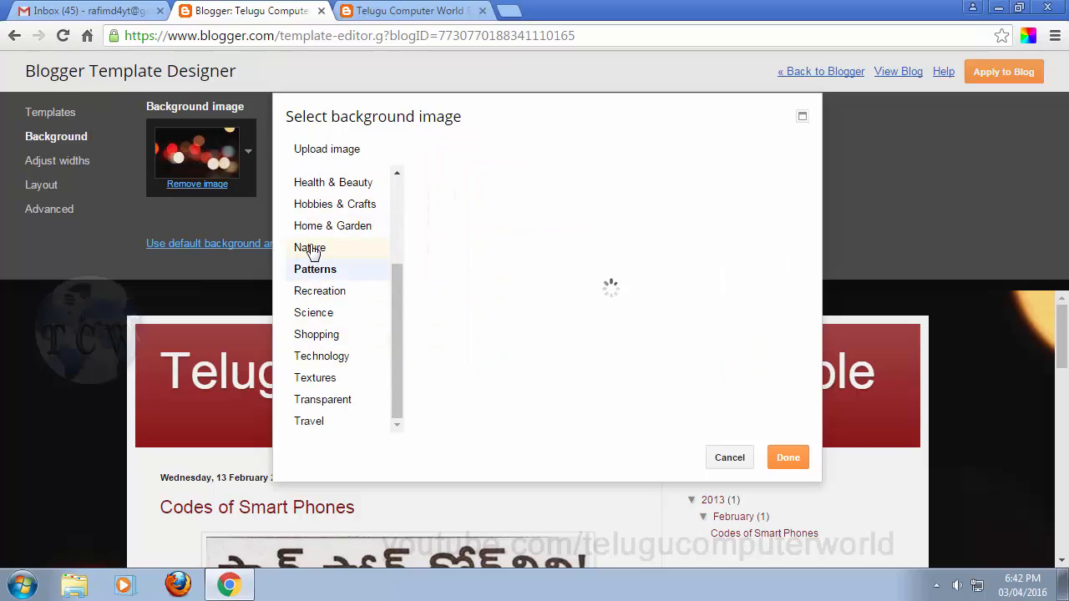
click(310, 249)
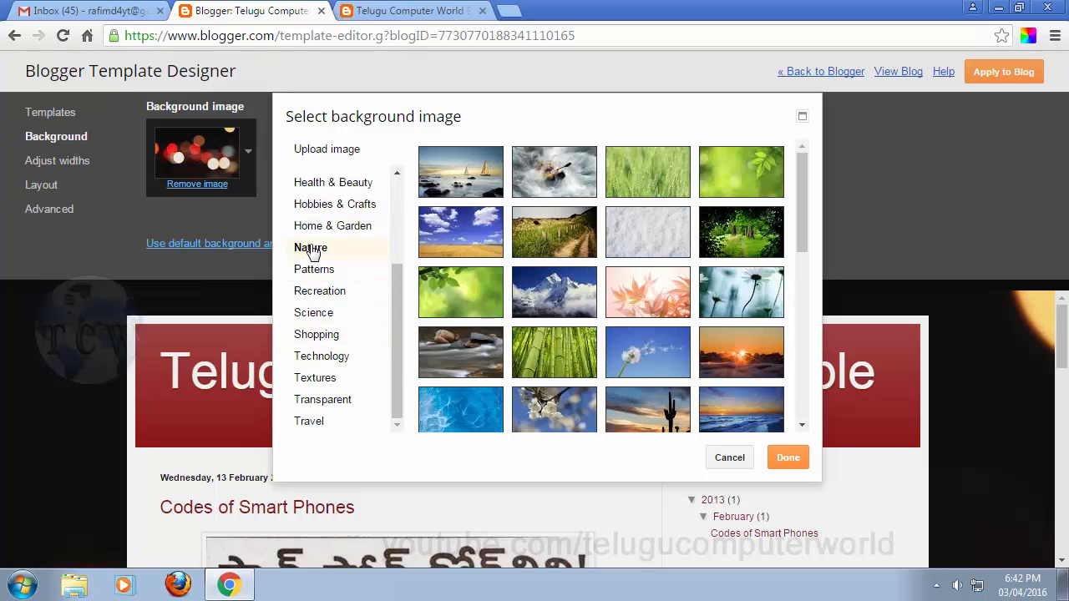
click(462, 236)
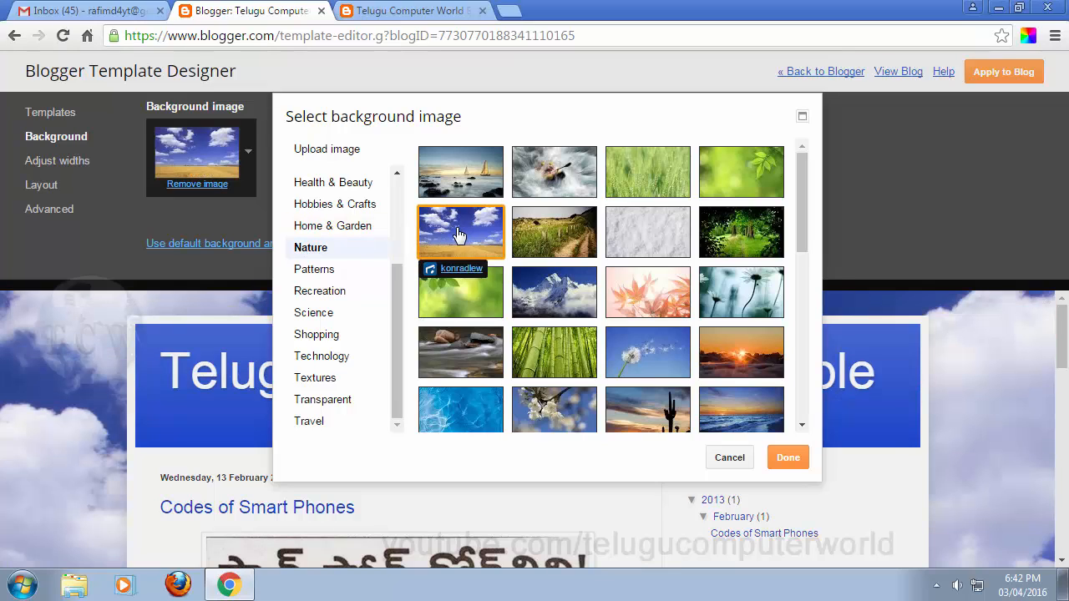
click(768, 302)
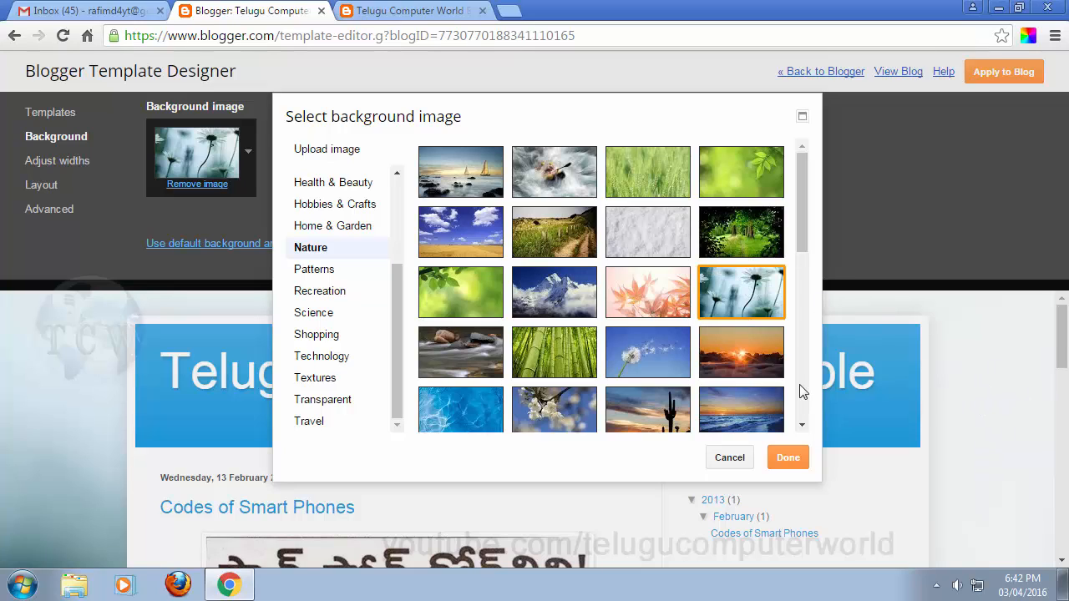
click(787, 457)
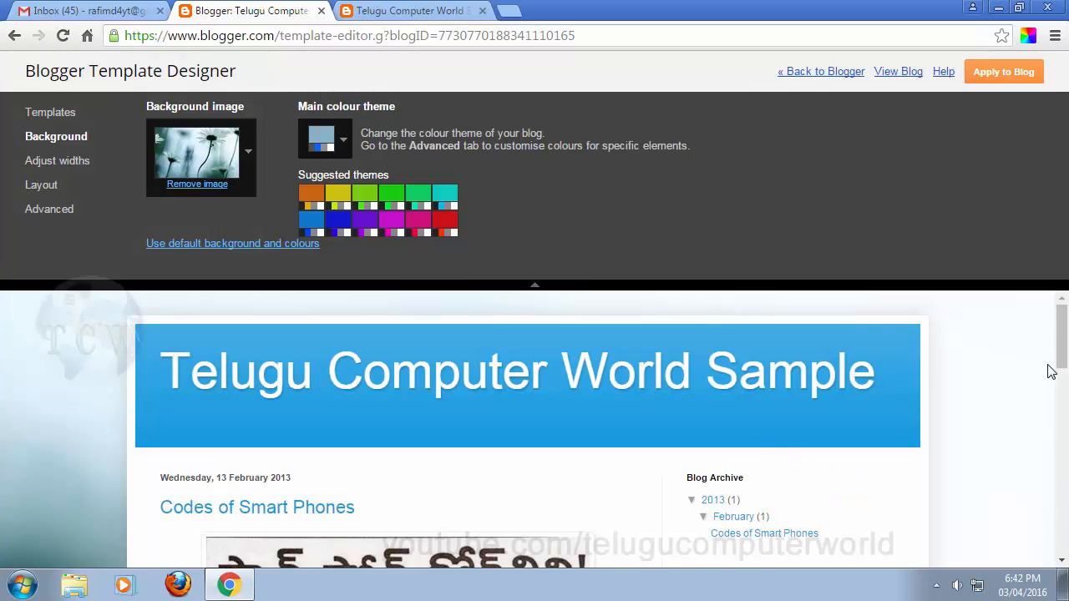
scroll(1049, 370, down, 10)
scroll(1020, 377, up, 10)
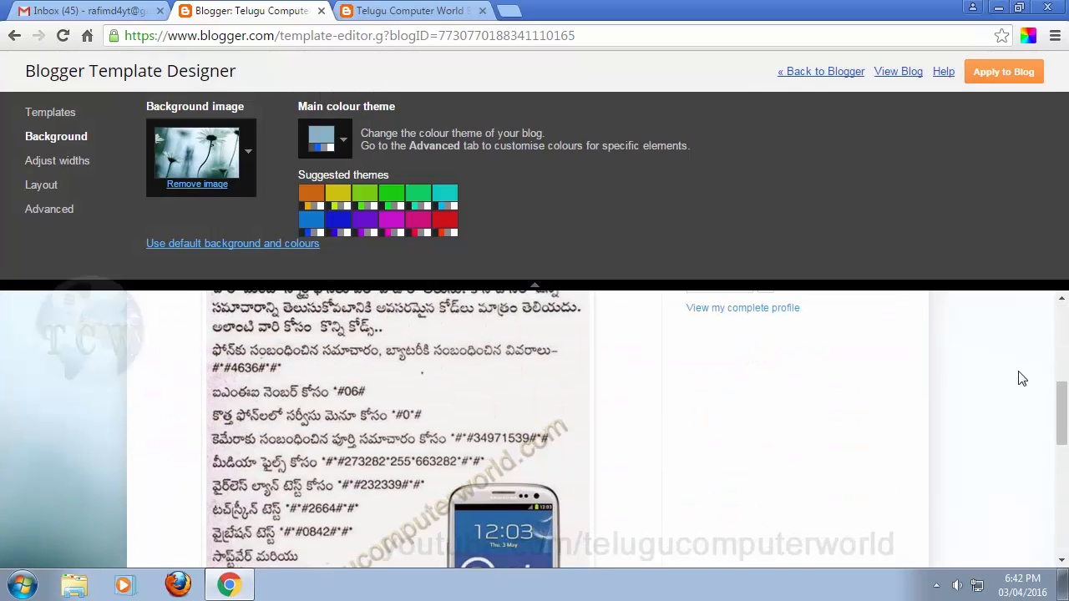
scroll(977, 401, down, 4)
scroll(972, 434, down, 6)
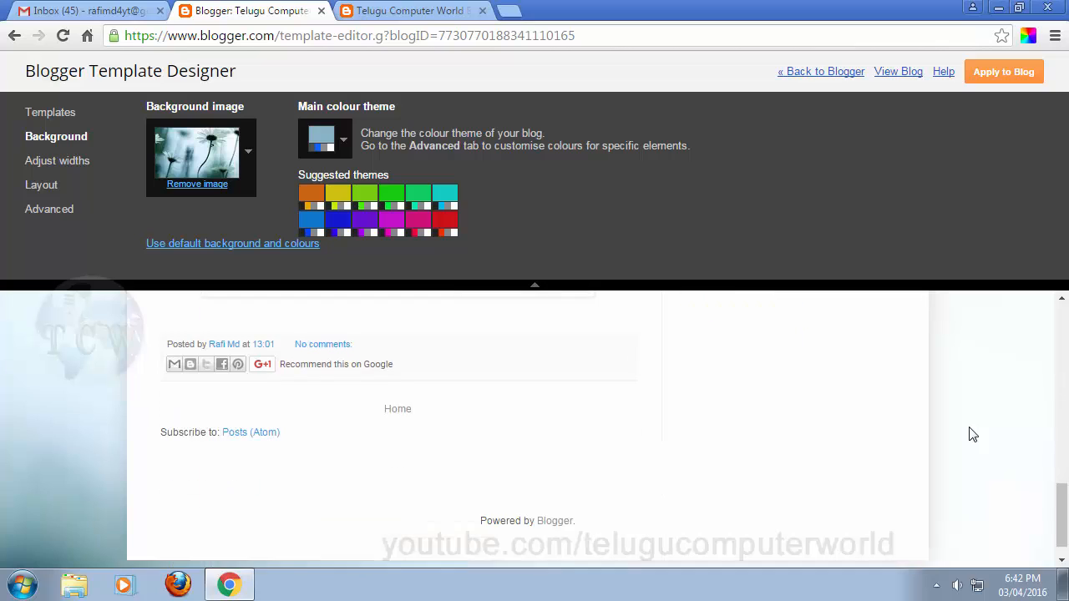
scroll(973, 434, up, 10)
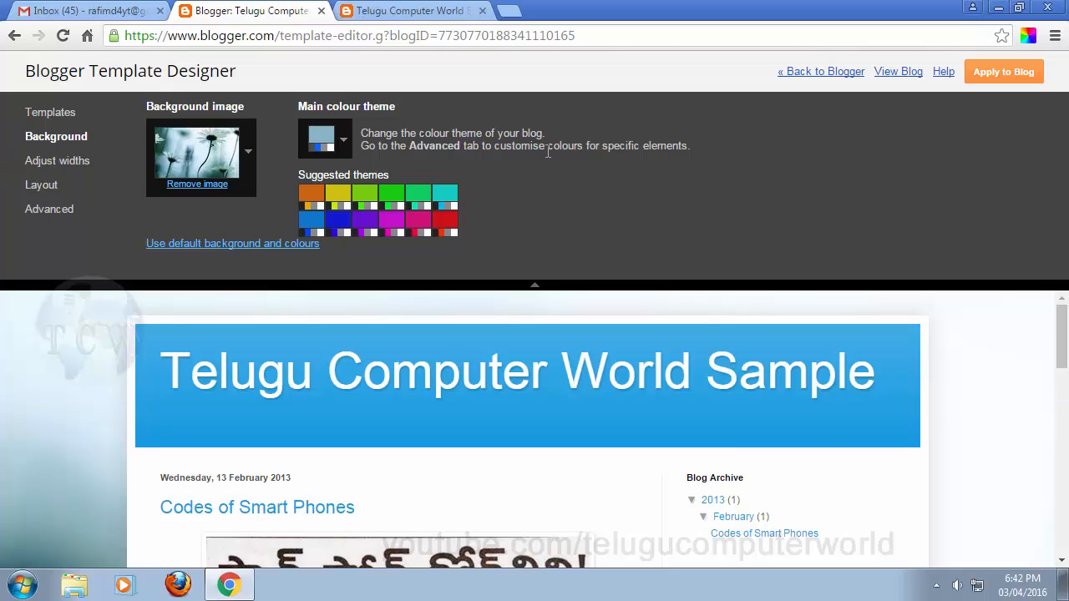
Step: Bring up the blog's width settings and check the main column and sidebar in the preview
click(39, 169)
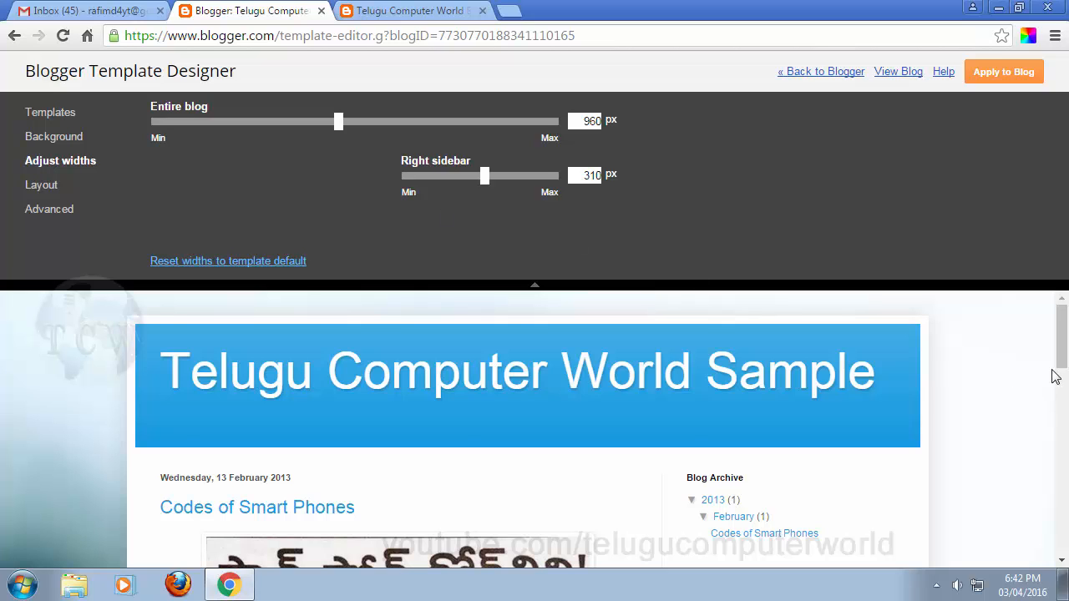
scroll(809, 378, down, 6)
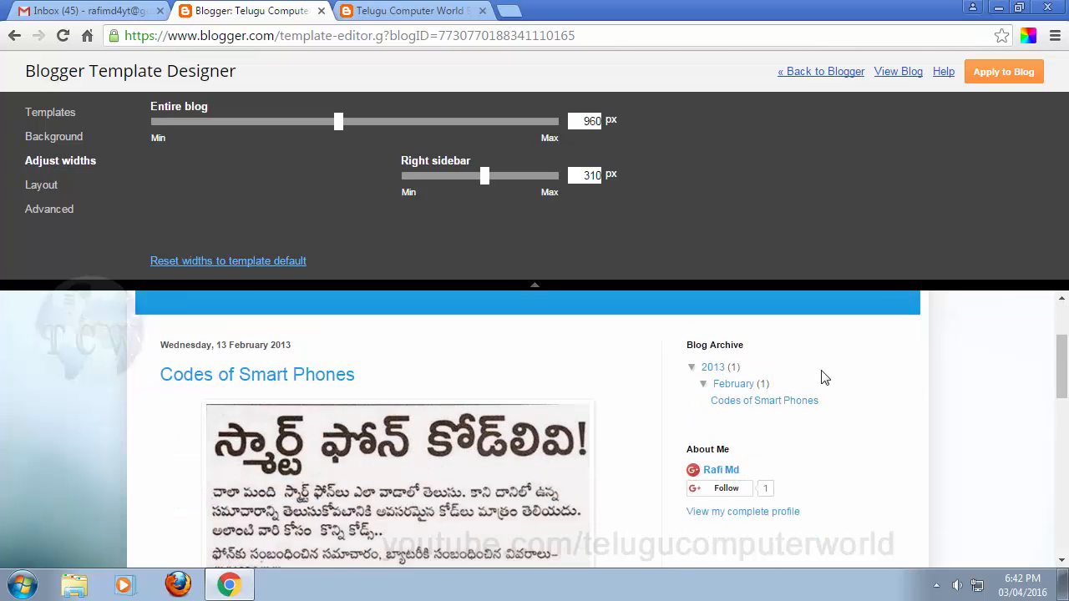
scroll(823, 376, up, 6)
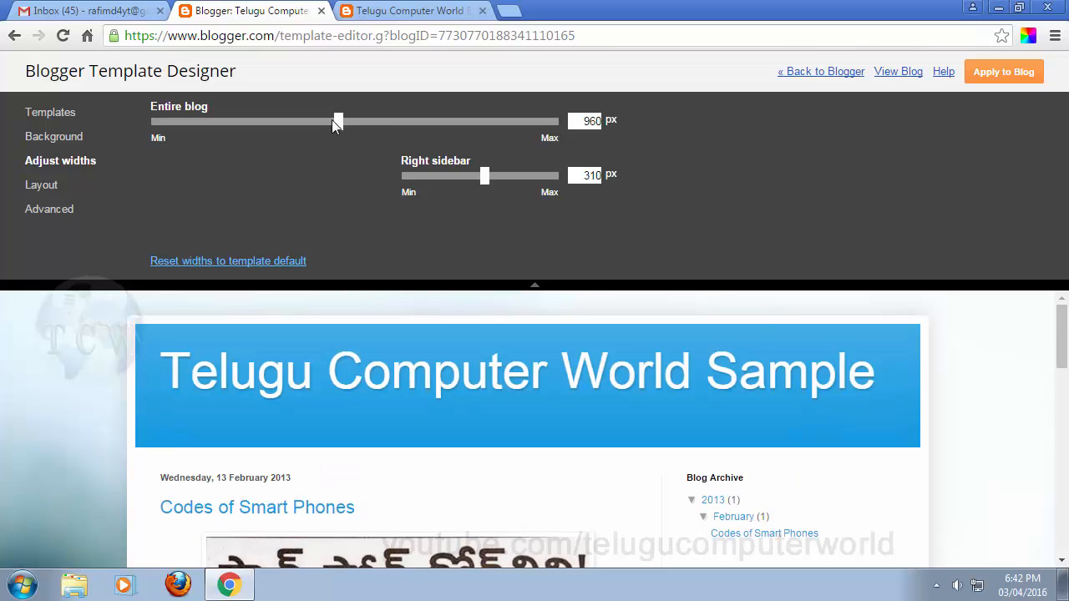
Step: Try a width of 1200 px for the entire blog and check it in the preview
drag(338, 127, 440, 136)
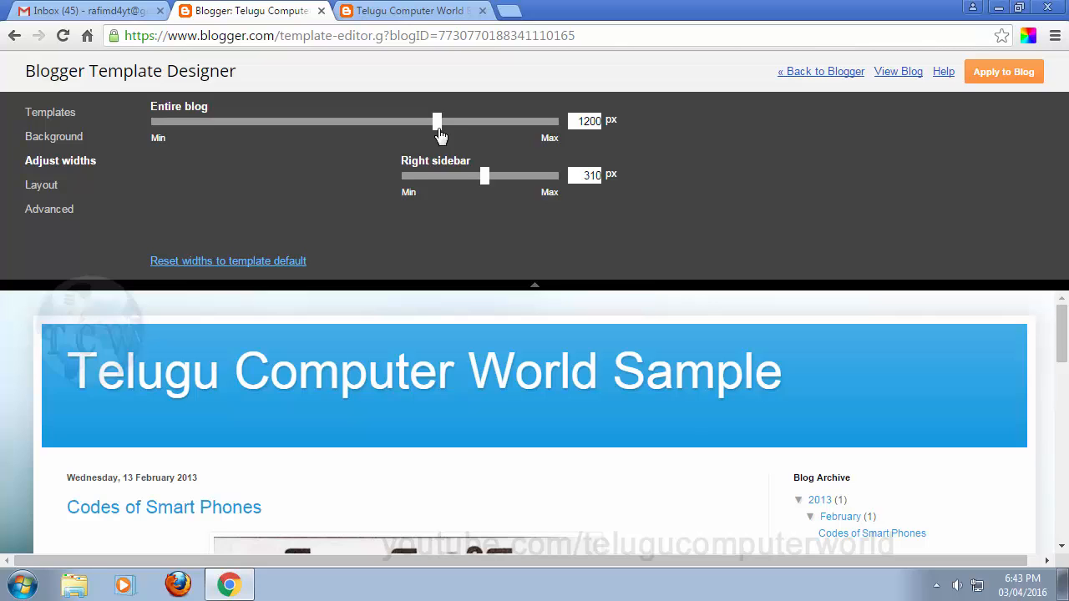
scroll(918, 378, down, 6)
scroll(864, 458, up, 5)
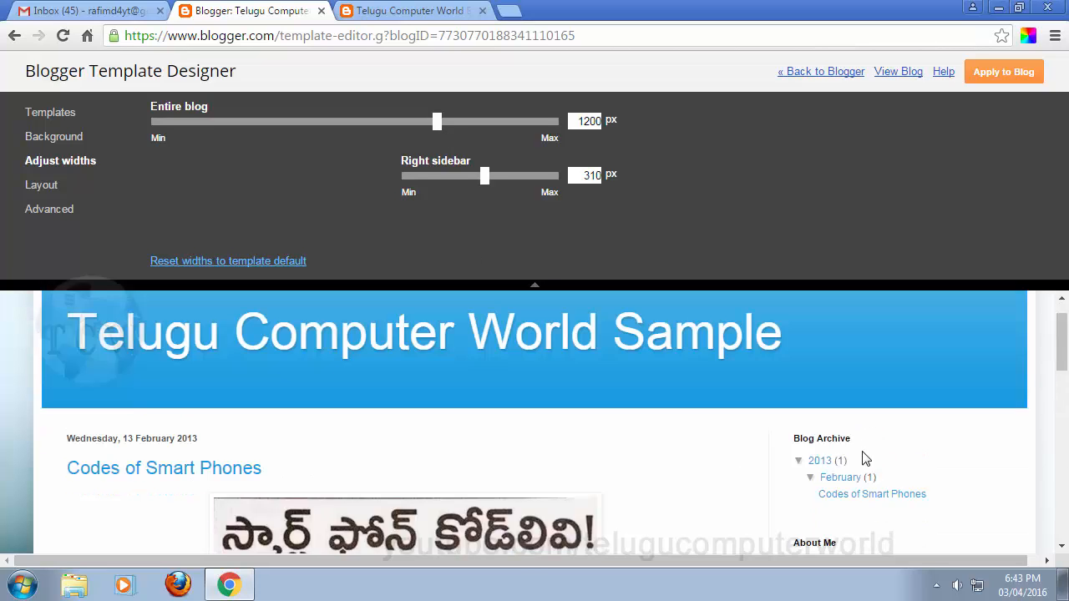
scroll(865, 458, up, 1)
Step: Set the entire blog's width to 1020 px and check the preview
drag(437, 126, 367, 137)
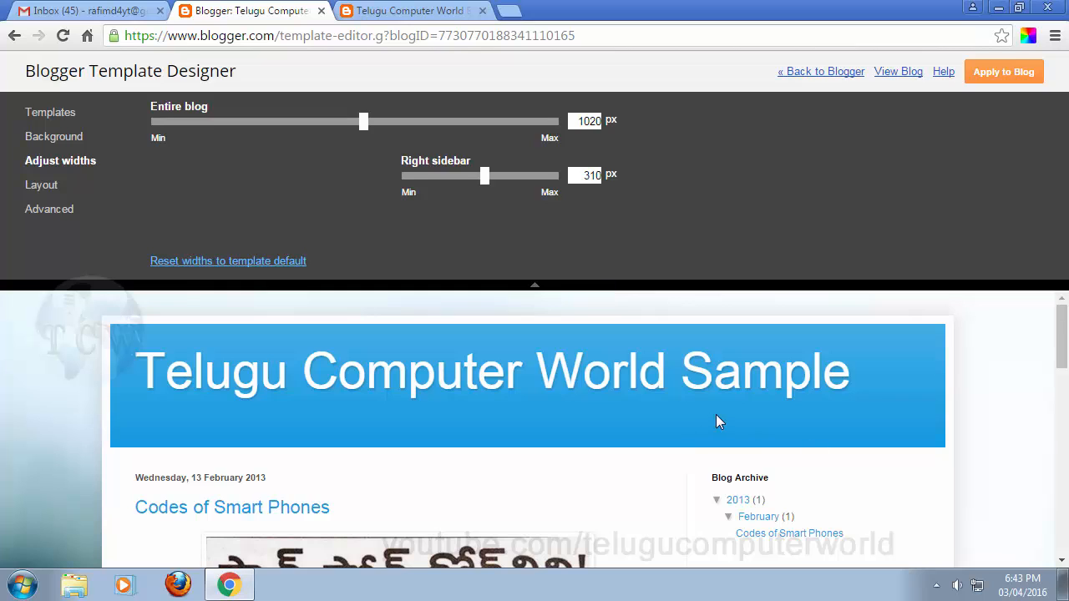
scroll(793, 425, down, 5)
scroll(868, 437, up, 5)
scroll(805, 368, down, 5)
scroll(851, 477, up, 4)
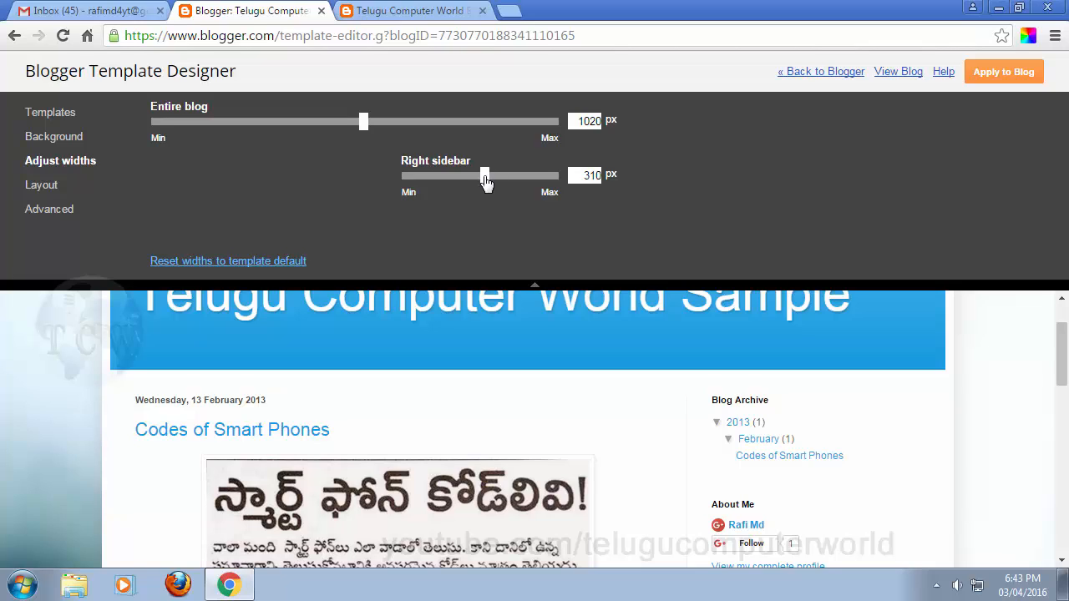
Step: Set the right sidebar's width to 250 px and check the post area beside it
drag(486, 182, 464, 189)
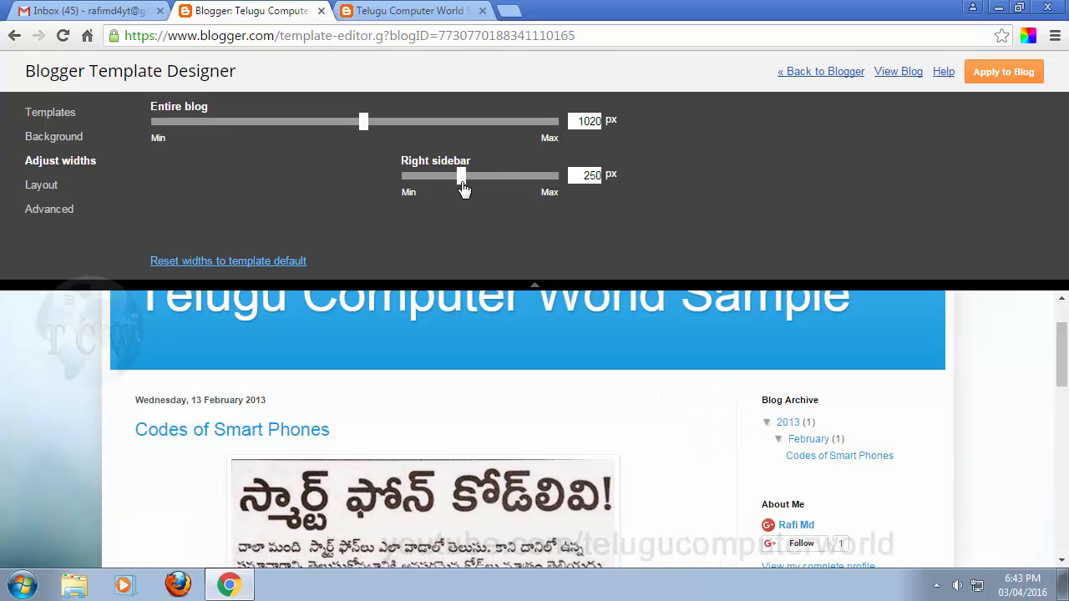
scroll(932, 508, down, 5)
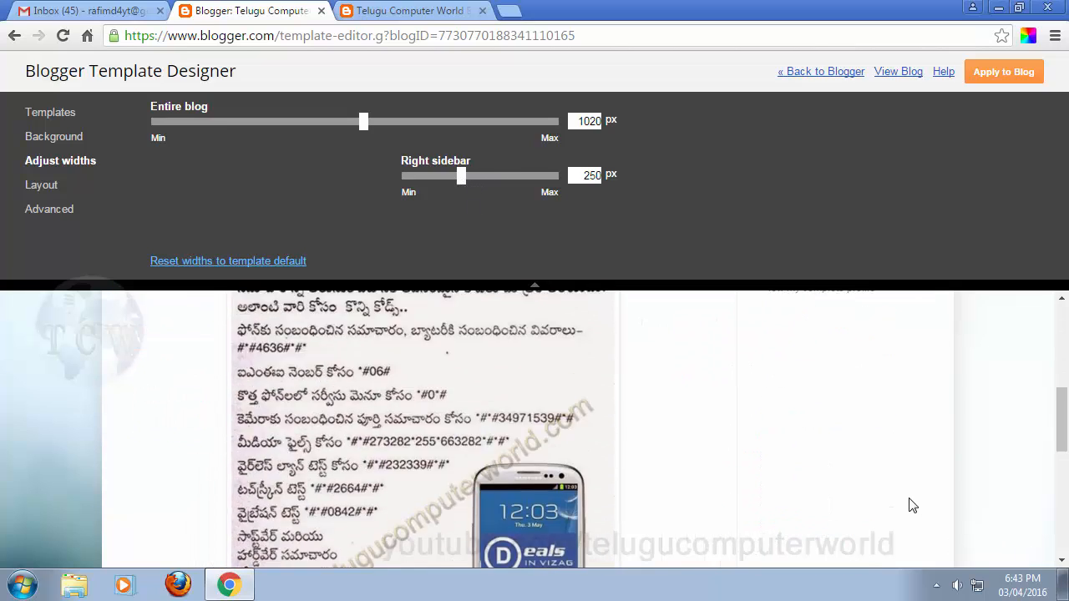
scroll(909, 506, up, 5)
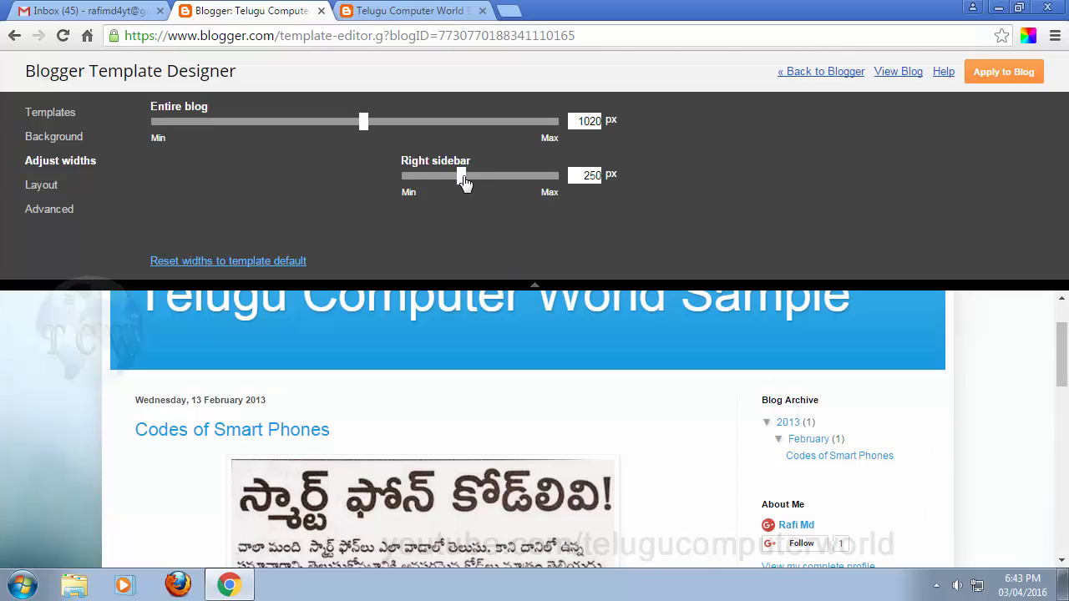
Step: Set the right sidebar's width to 300 px and apply the customised template to the blog
drag(462, 177, 483, 182)
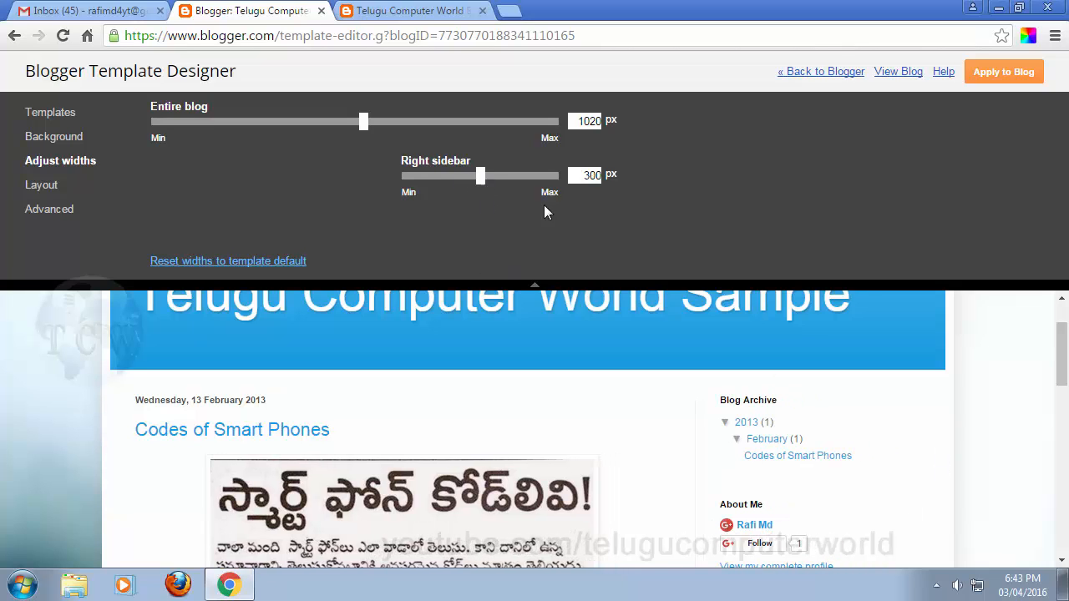
scroll(976, 460, down, 5)
scroll(976, 460, up, 6)
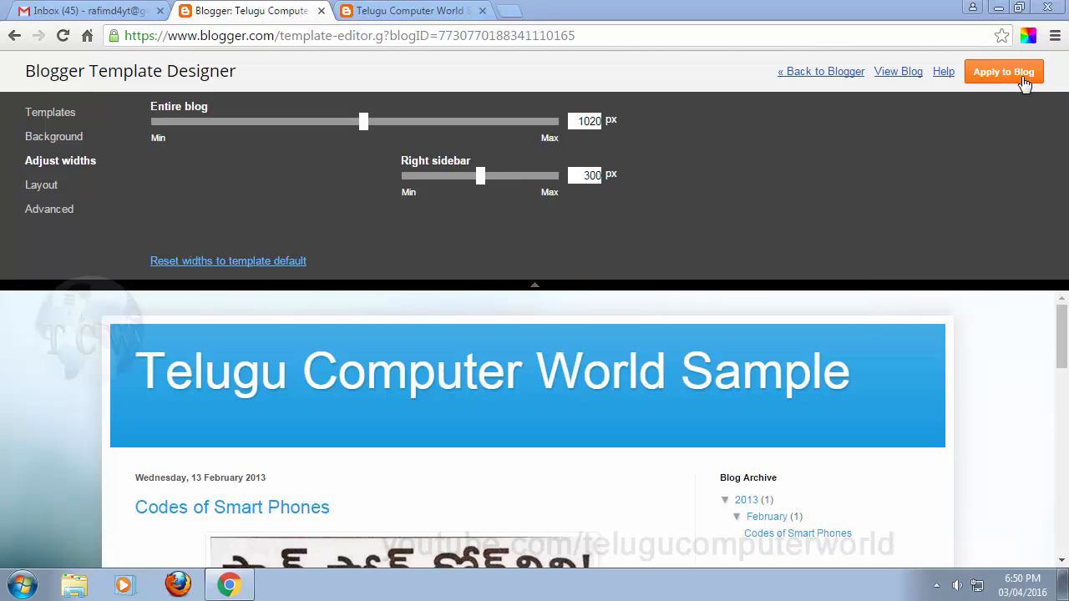
click(996, 77)
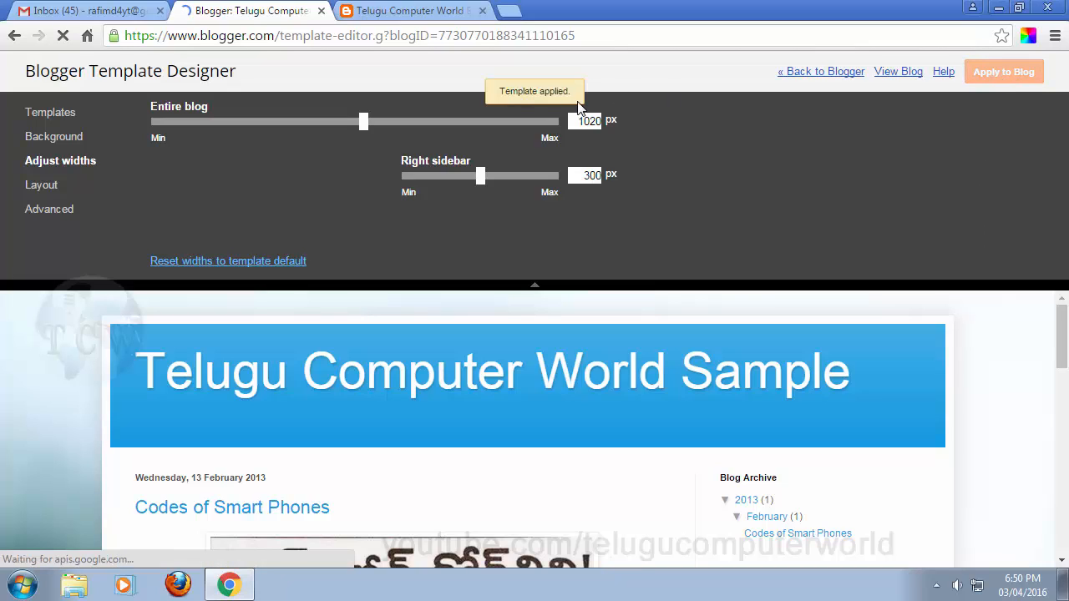
Step: Open the live blog in a new browser tab from the template designer and bring it into view
click(376, 11)
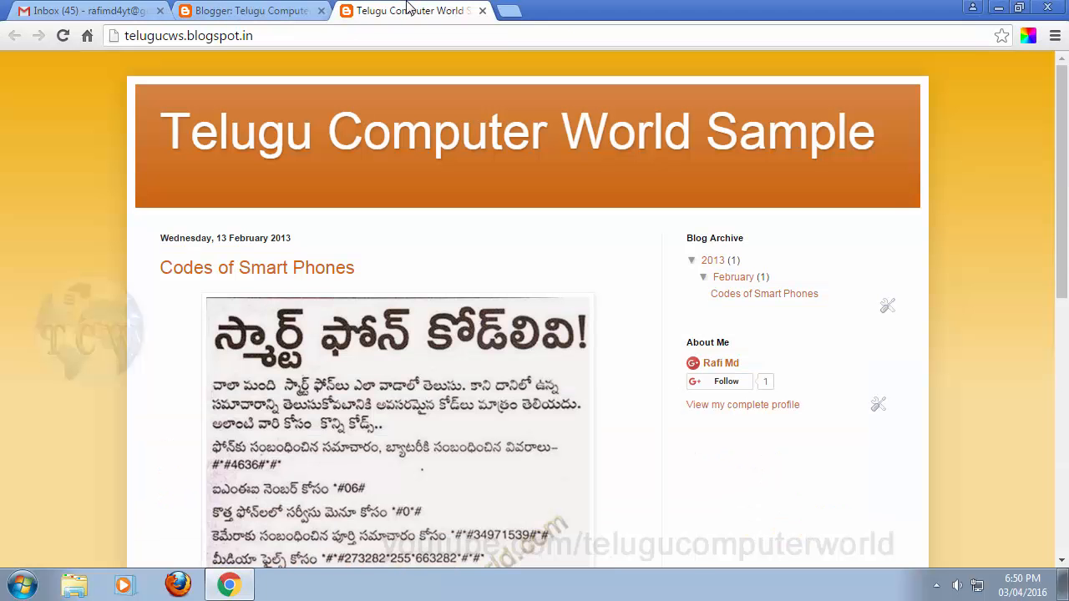
click(251, 11)
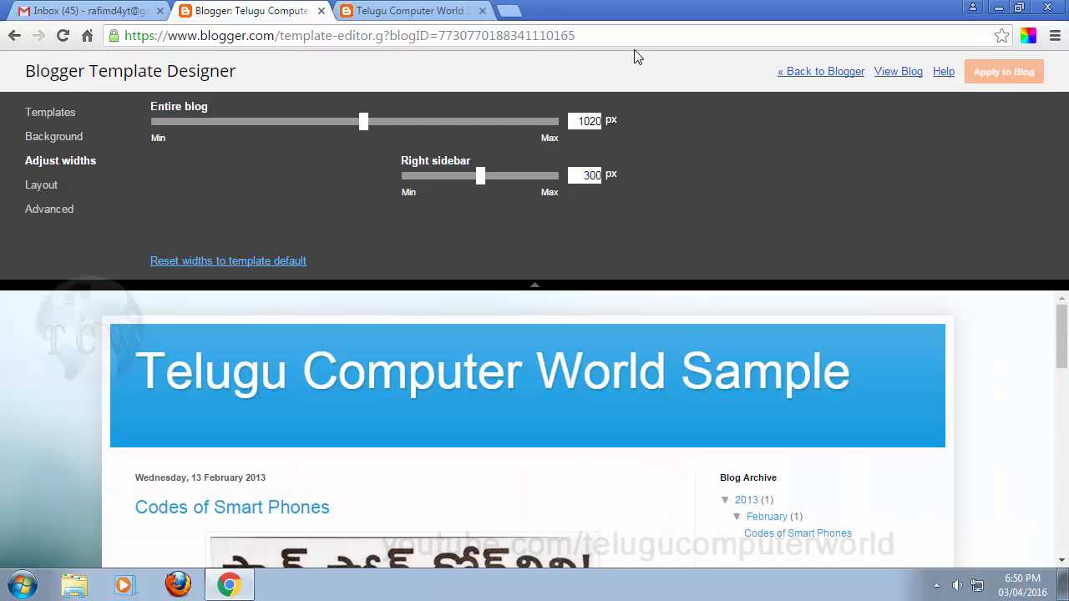
right_click(905, 73)
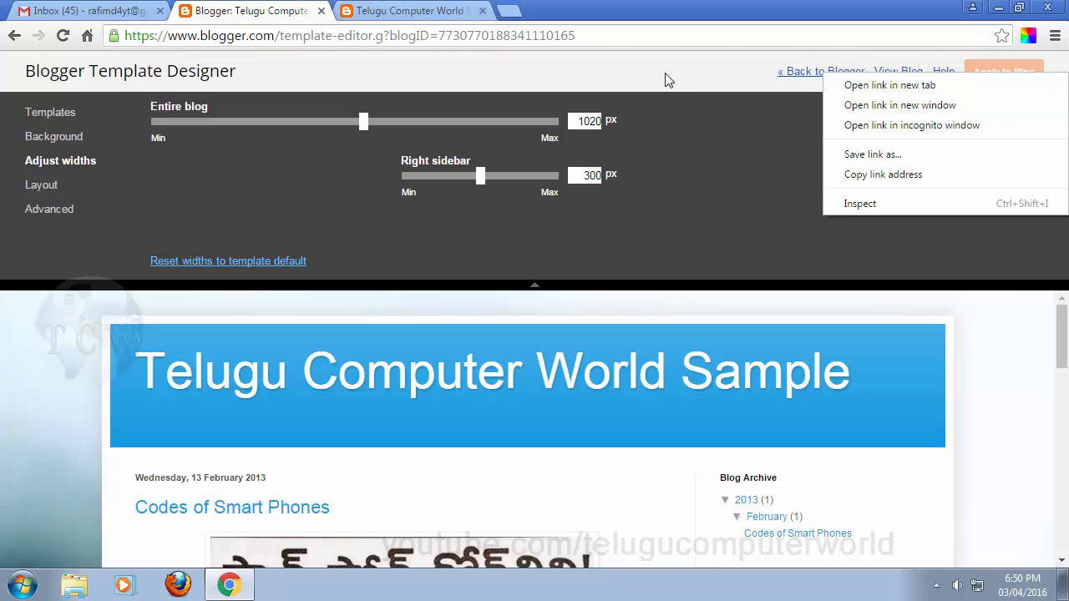
click(666, 78)
right_click(905, 77)
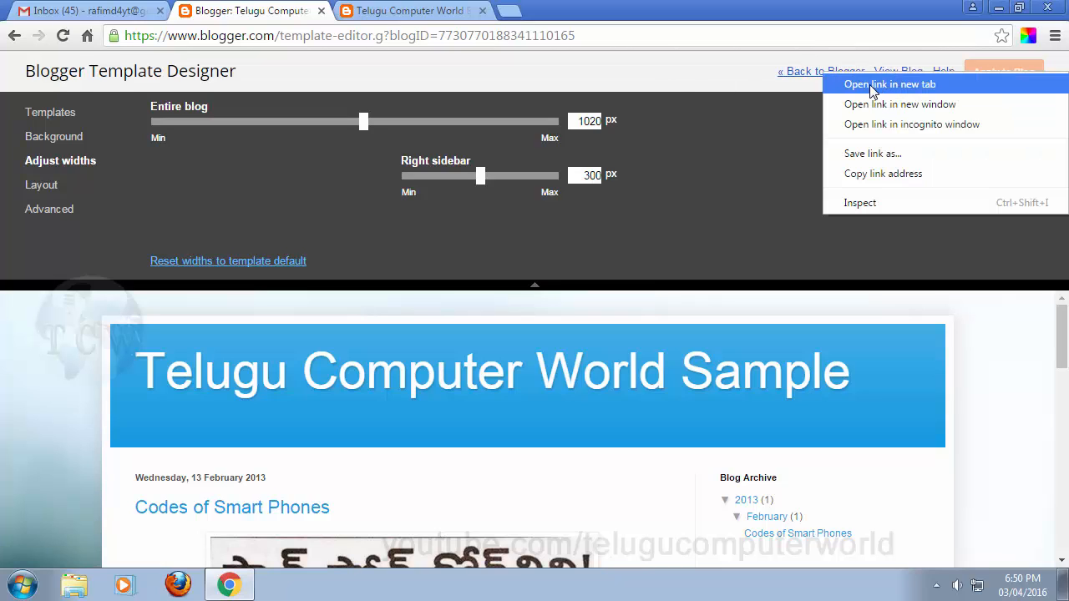
click(893, 87)
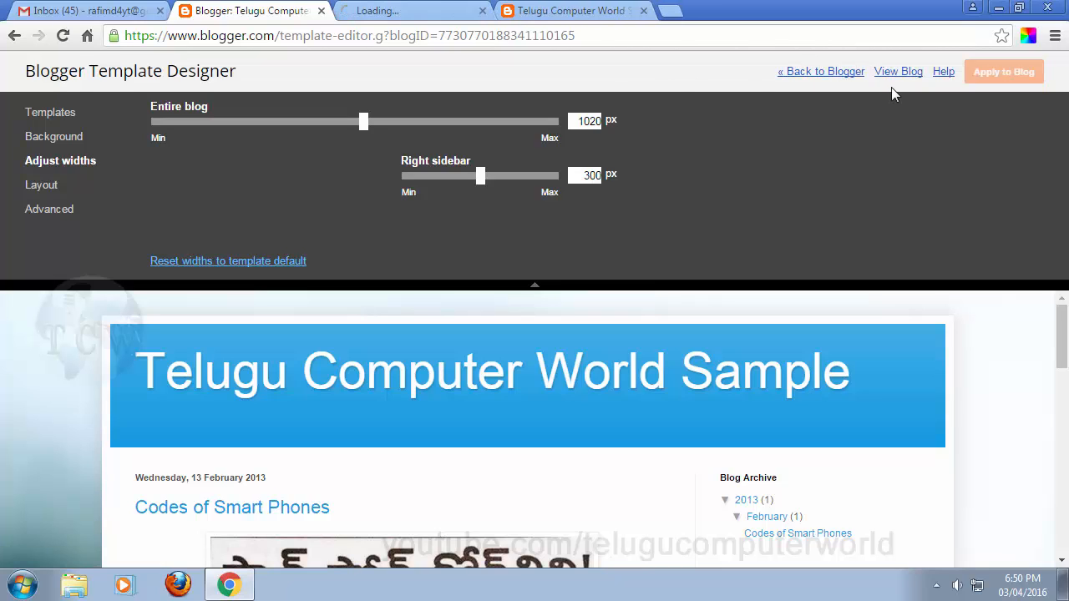
click(381, 11)
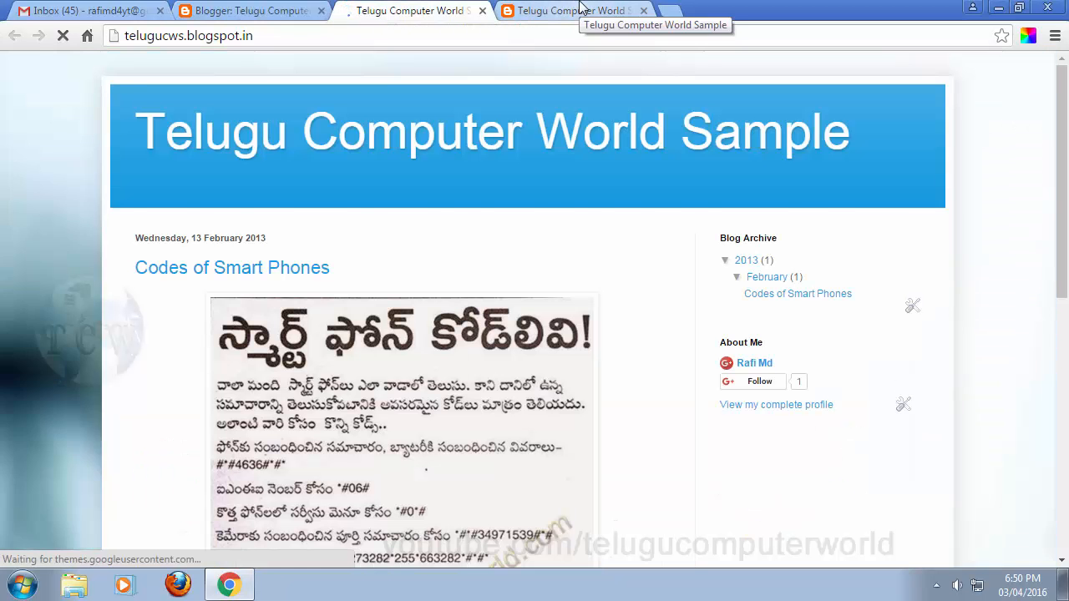
Step: Compare the newly loaded blog page with the older orange copy, looking at colours, background, overall width and sidebar
click(579, 10)
click(407, 10)
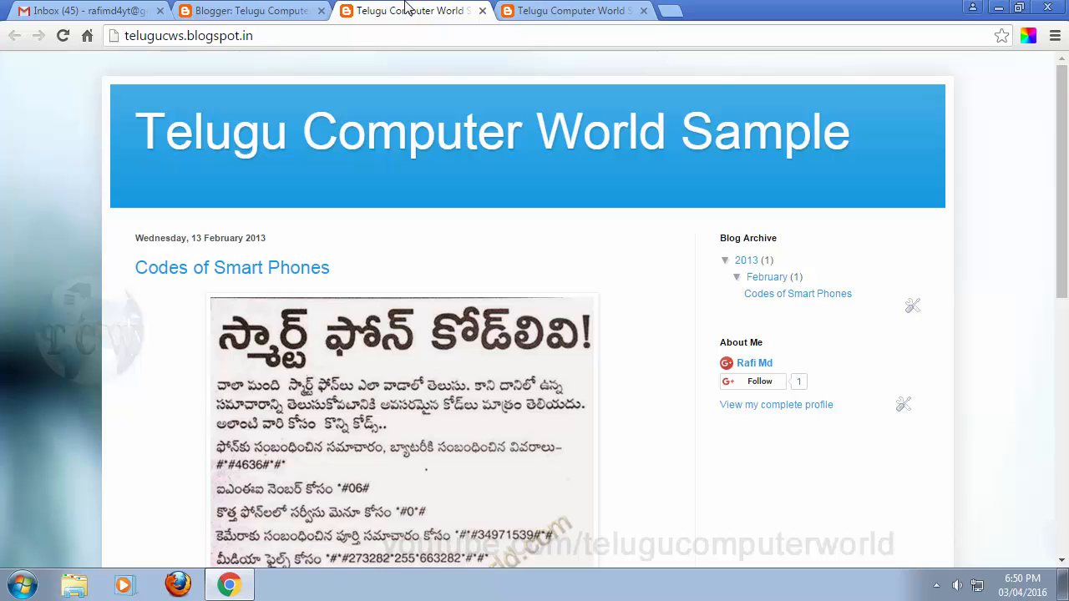
click(541, 8)
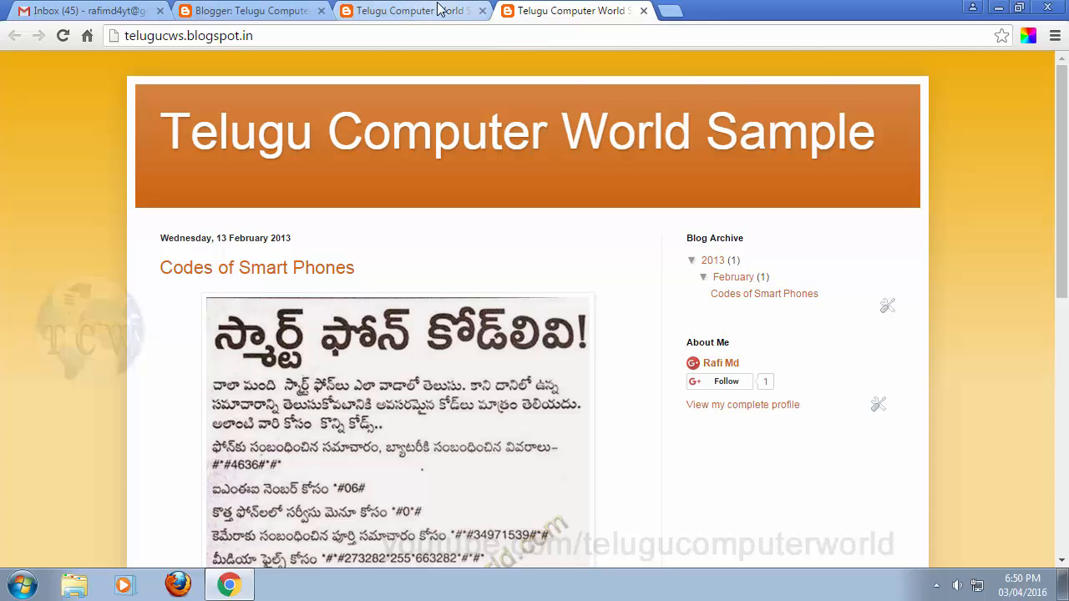
click(440, 8)
click(573, 9)
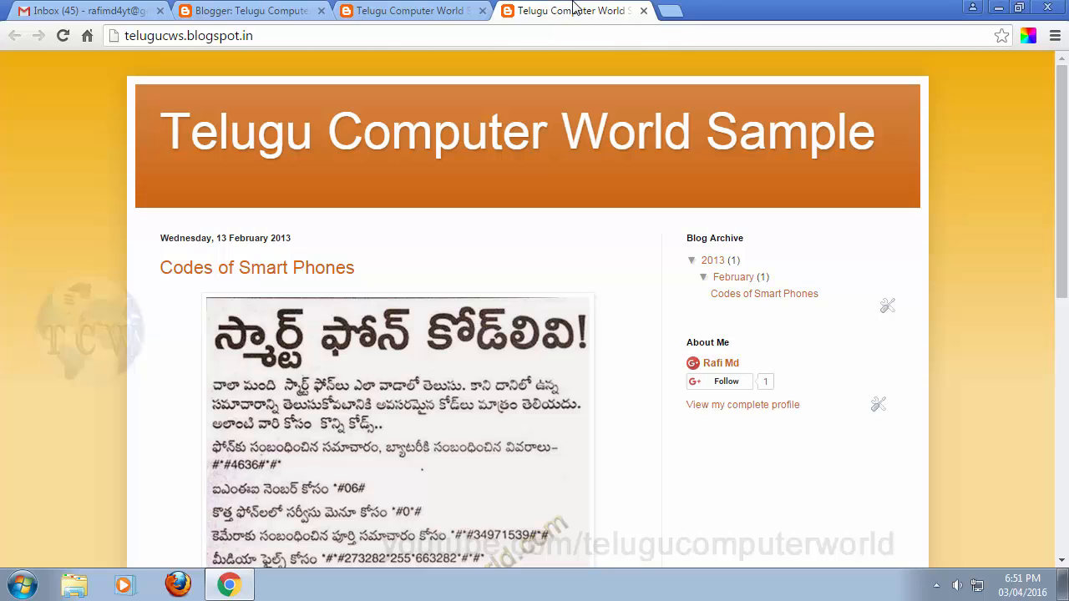
click(443, 9)
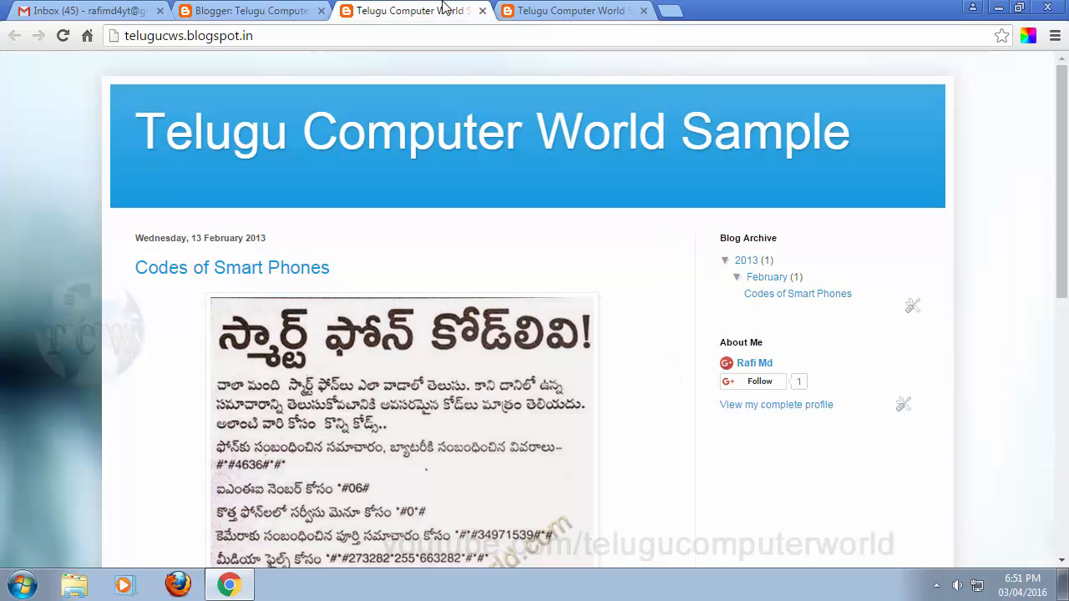
scroll(565, 303, down, 5)
scroll(566, 292, up, 5)
click(582, 9)
click(417, 10)
click(526, 8)
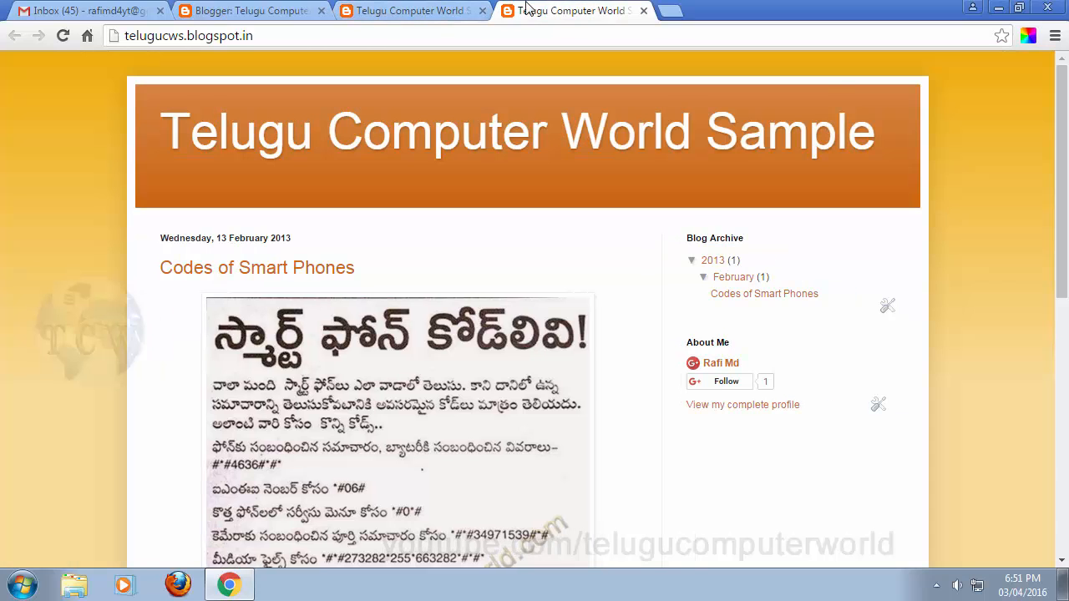
click(420, 9)
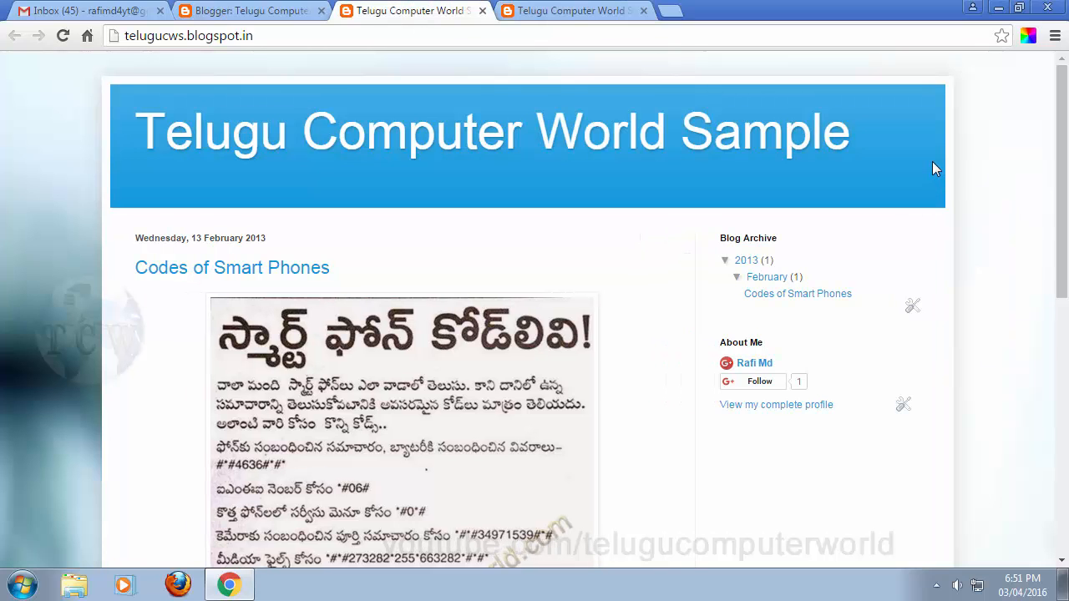
click(563, 9)
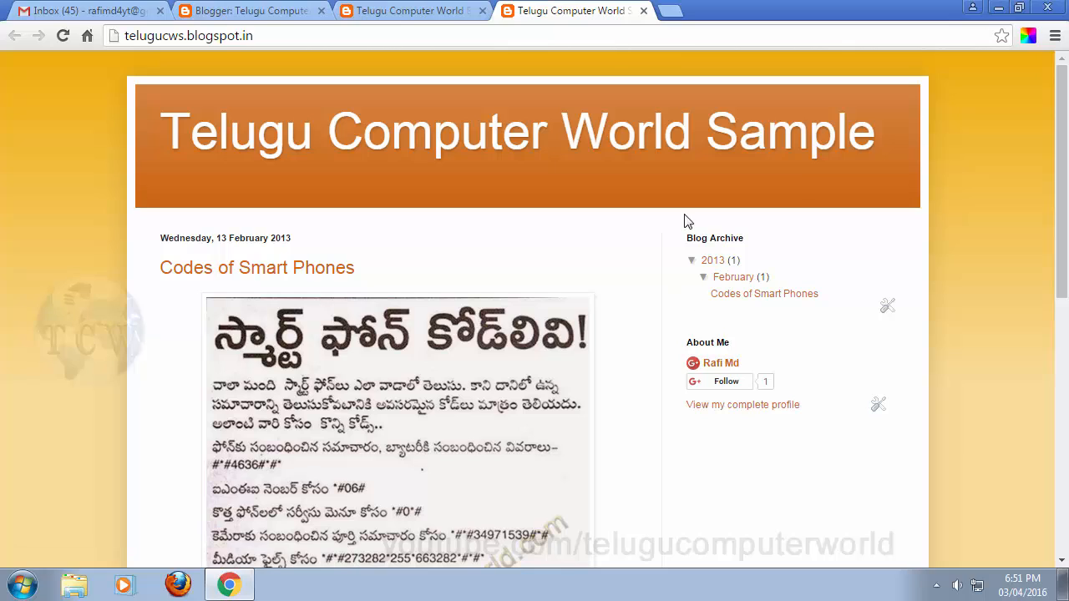
click(435, 10)
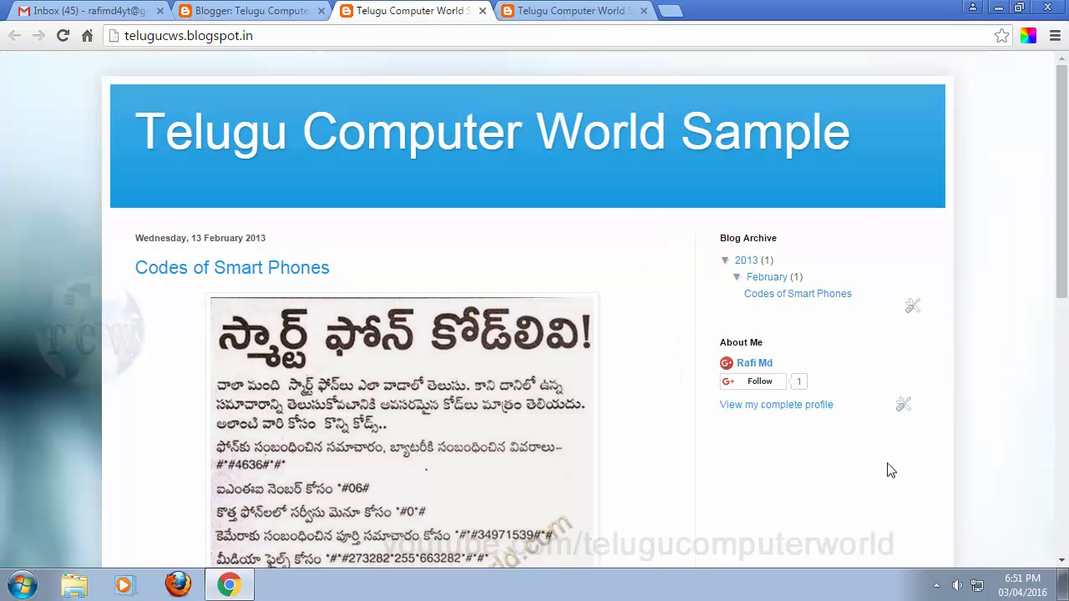
Step: Close the outdated orange copy of the blog and return to the template designer
click(649, 12)
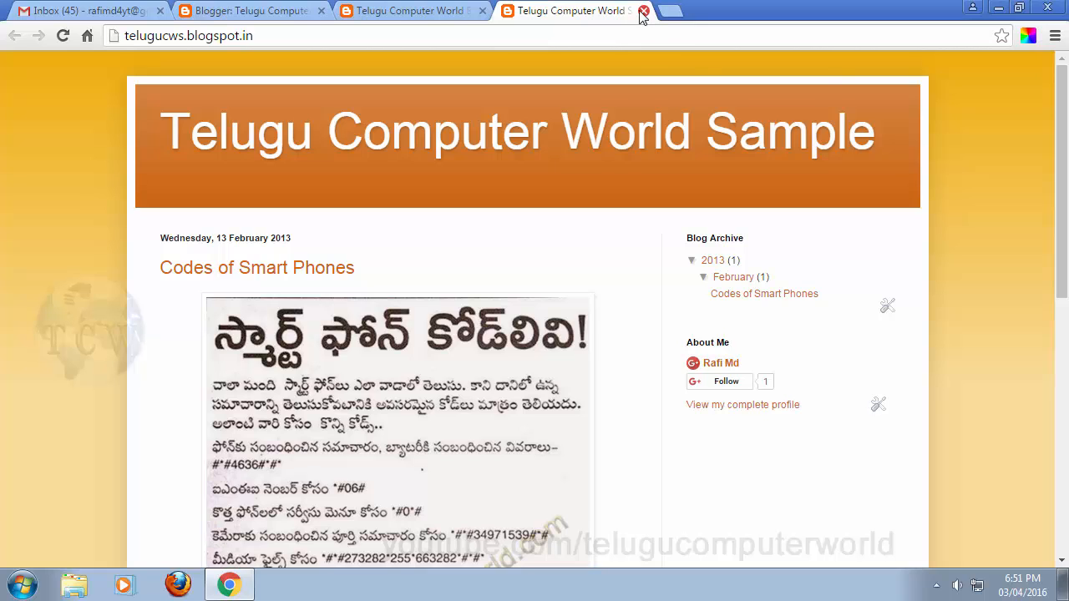
click(642, 12)
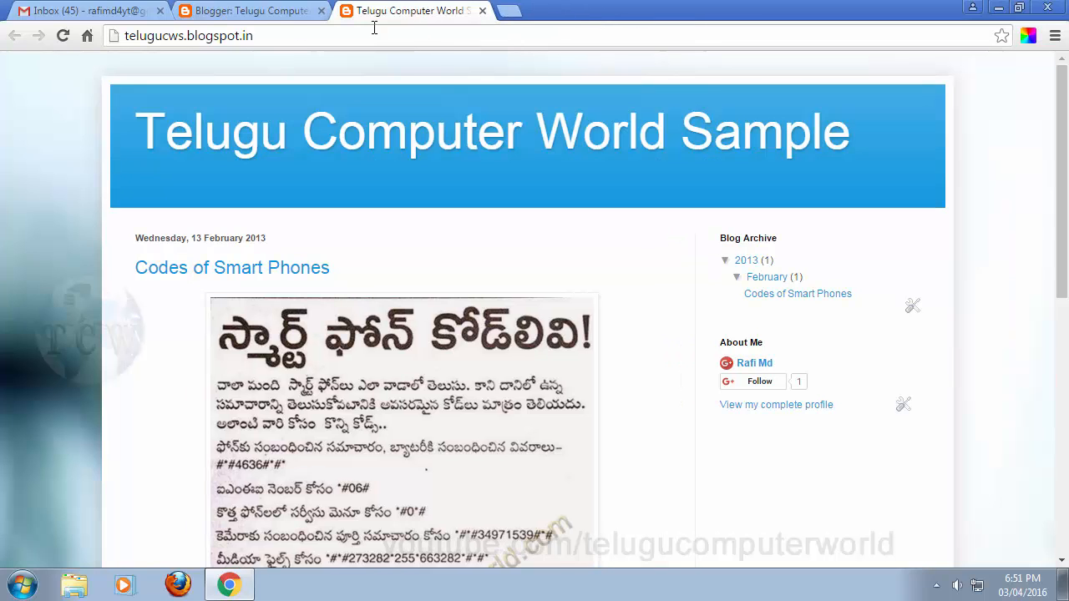
click(242, 10)
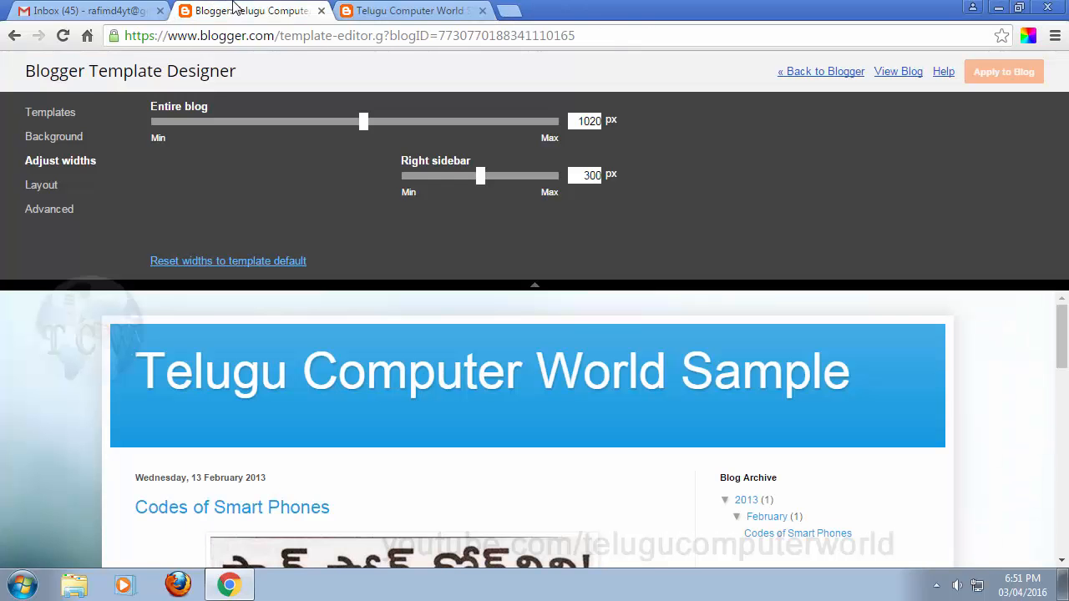
Step: Bring up the template's layout settings and examine the current arrangement of navbar, header, cross-columns, main area and sidebar
click(52, 192)
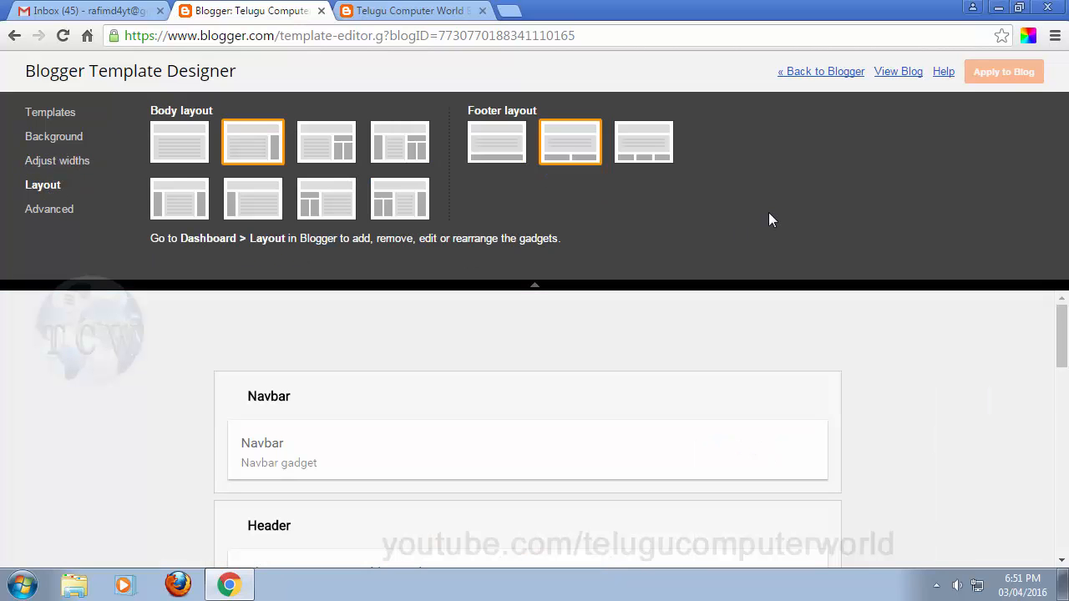
scroll(910, 378, down, 5)
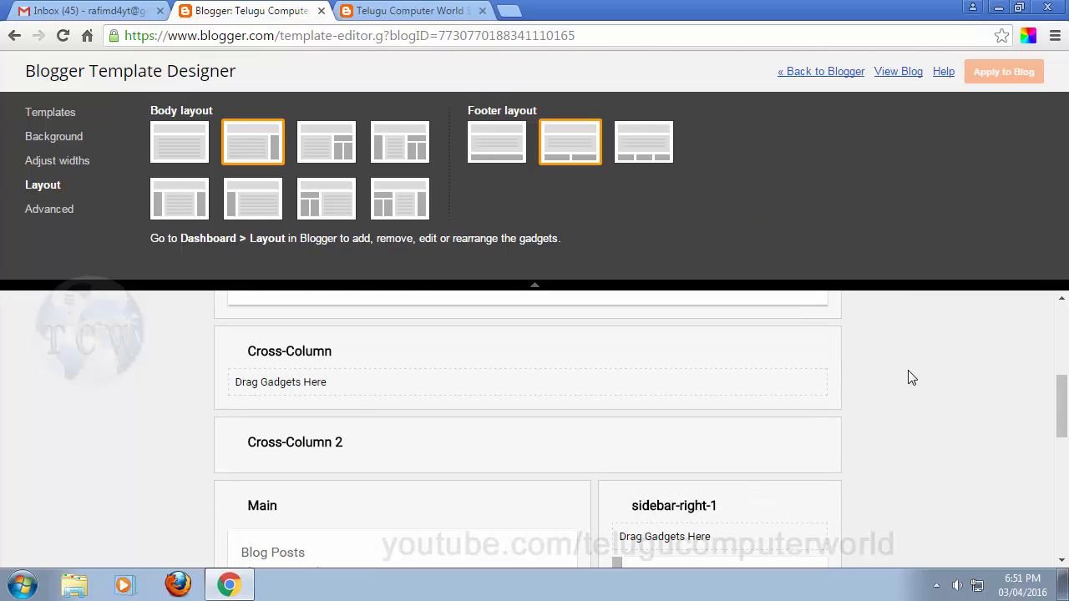
scroll(912, 378, up, 5)
scroll(910, 377, down, 1)
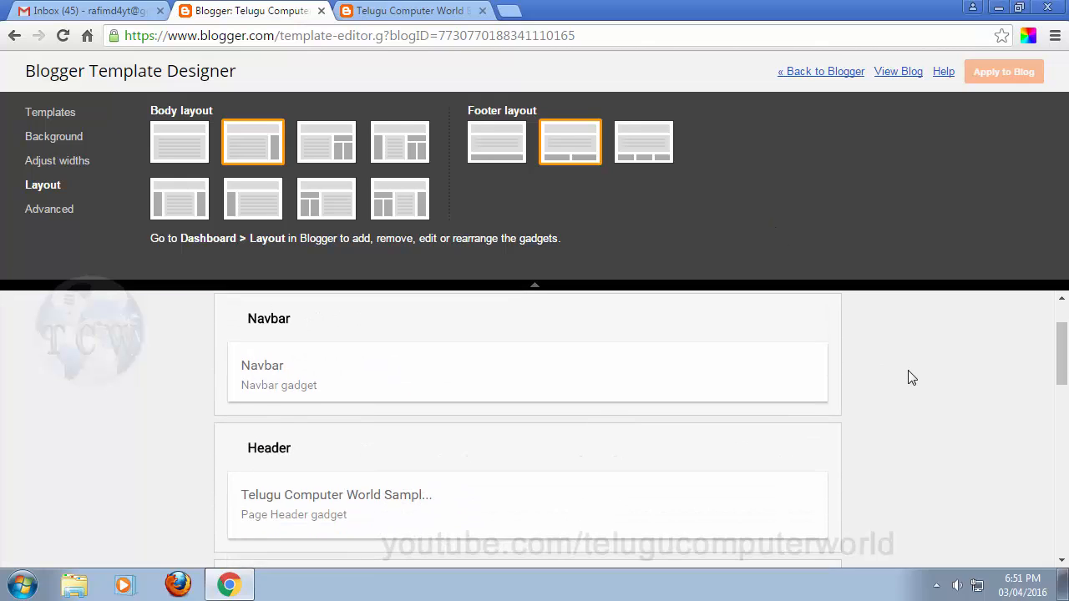
scroll(910, 378, up, 1)
scroll(911, 377, down, 5)
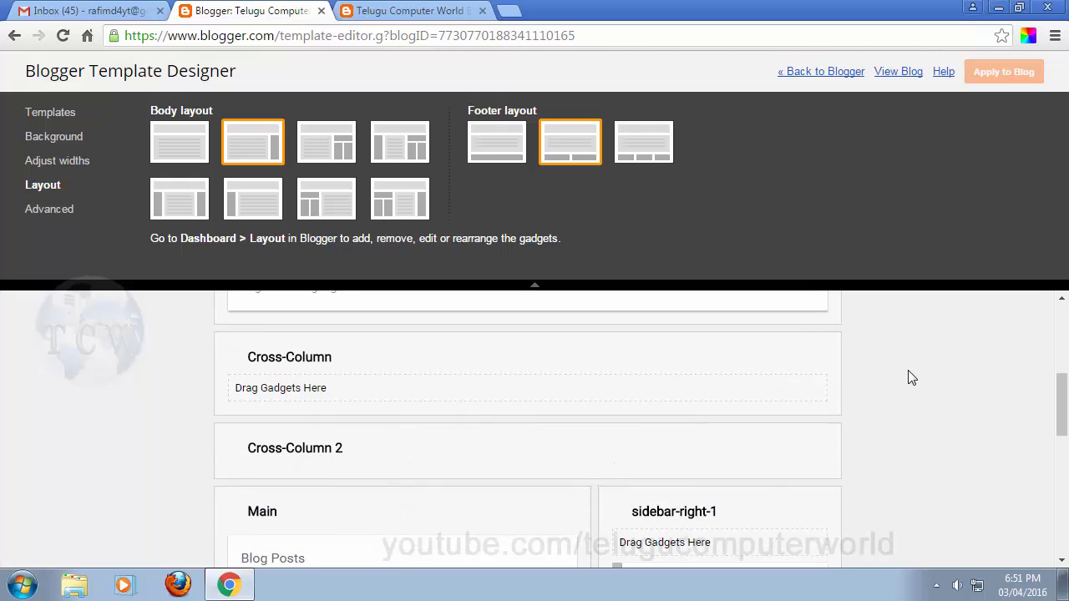
scroll(911, 377, down, 3)
scroll(911, 378, up, 8)
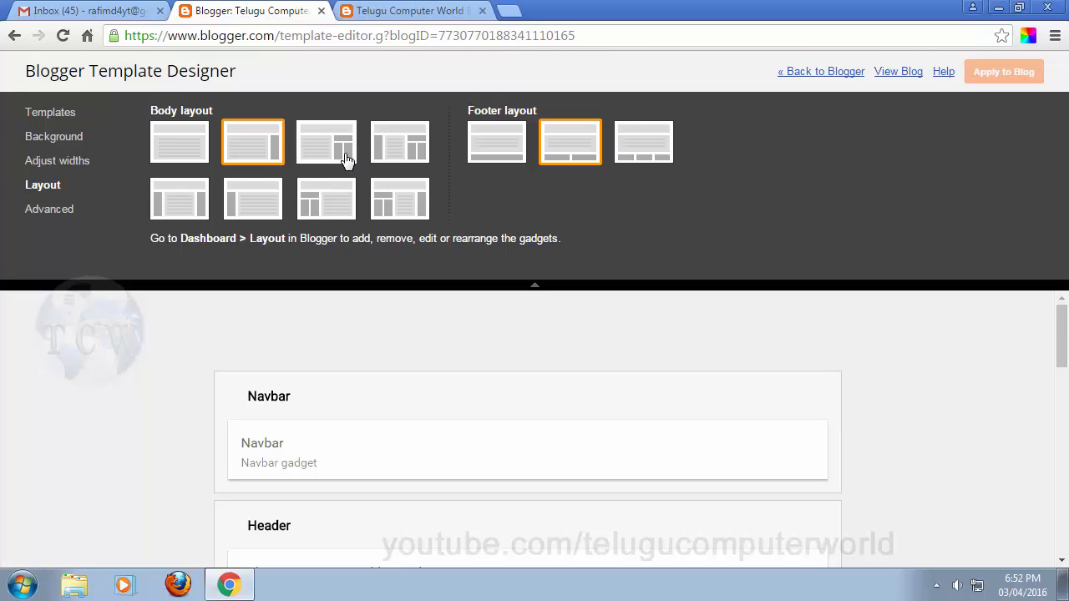
Step: Choose the body layout with one sidebar on each side of the main column and check its sections down to the footer
click(175, 211)
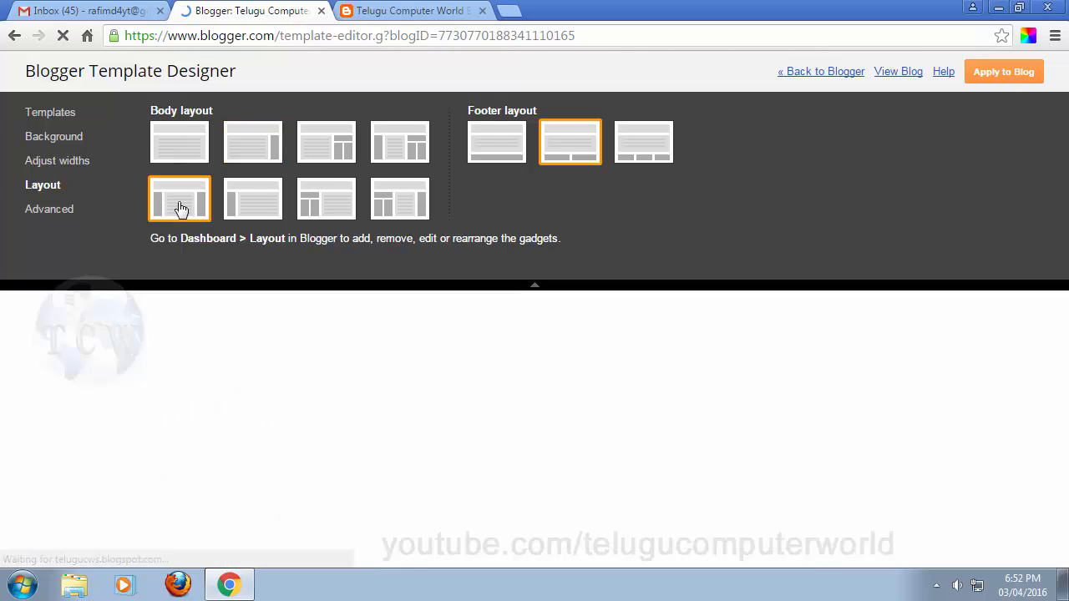
scroll(984, 436, down, 5)
scroll(983, 439, down, 3)
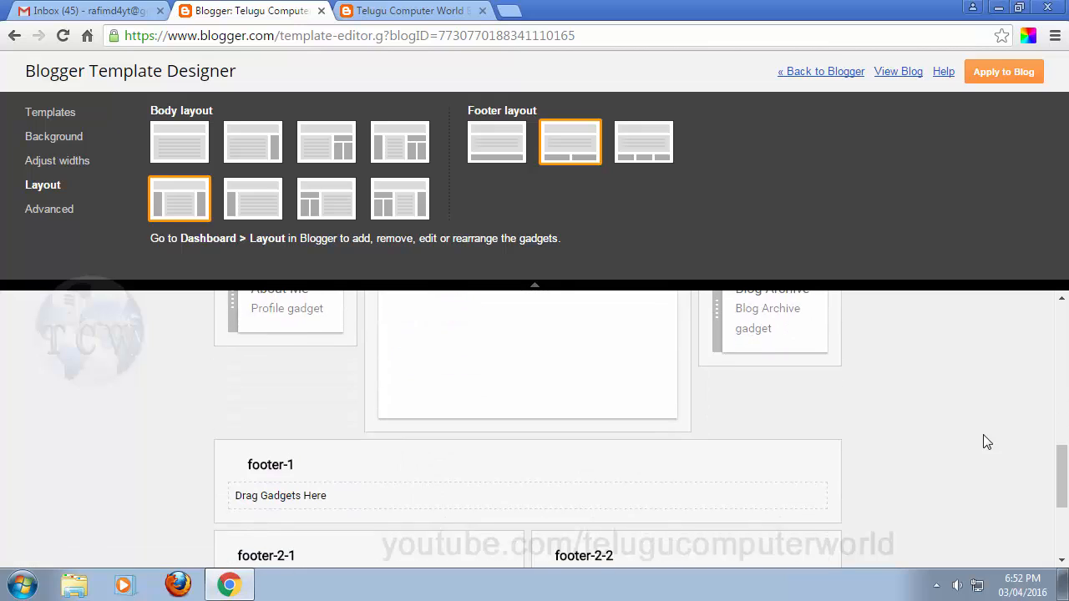
scroll(866, 448, up, 3)
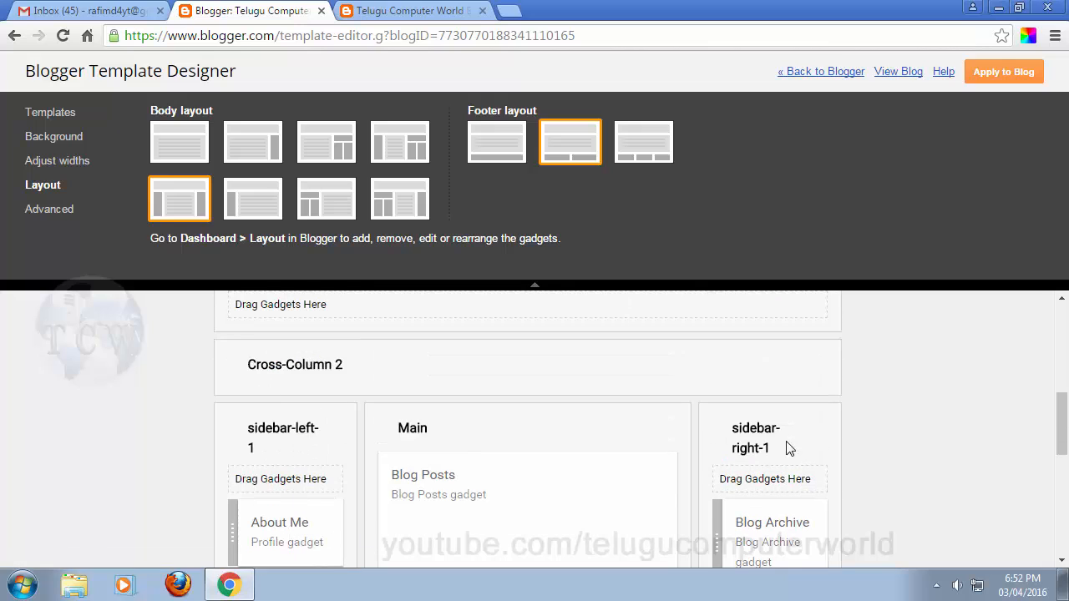
scroll(919, 437, down, 4)
scroll(902, 431, up, 3)
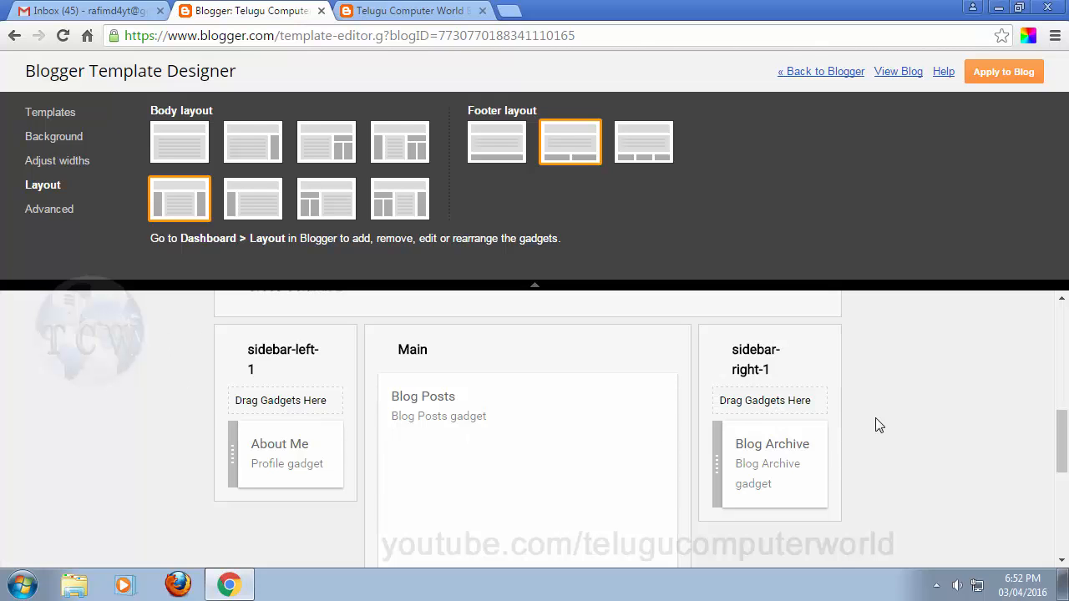
scroll(1012, 442, up, 3)
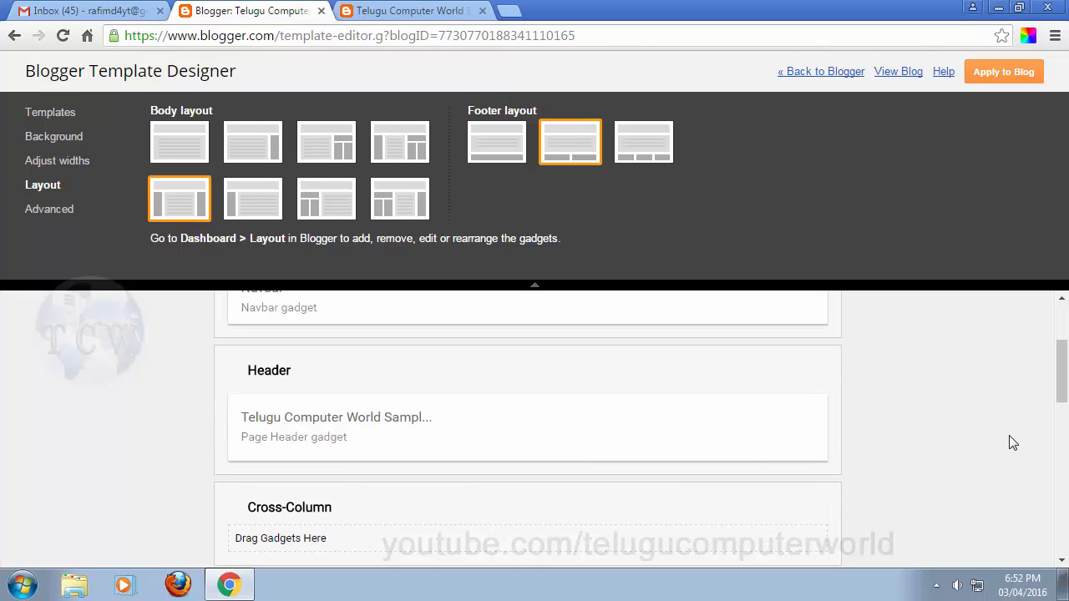
scroll(1012, 443, down, 5)
scroll(1012, 443, up, 5)
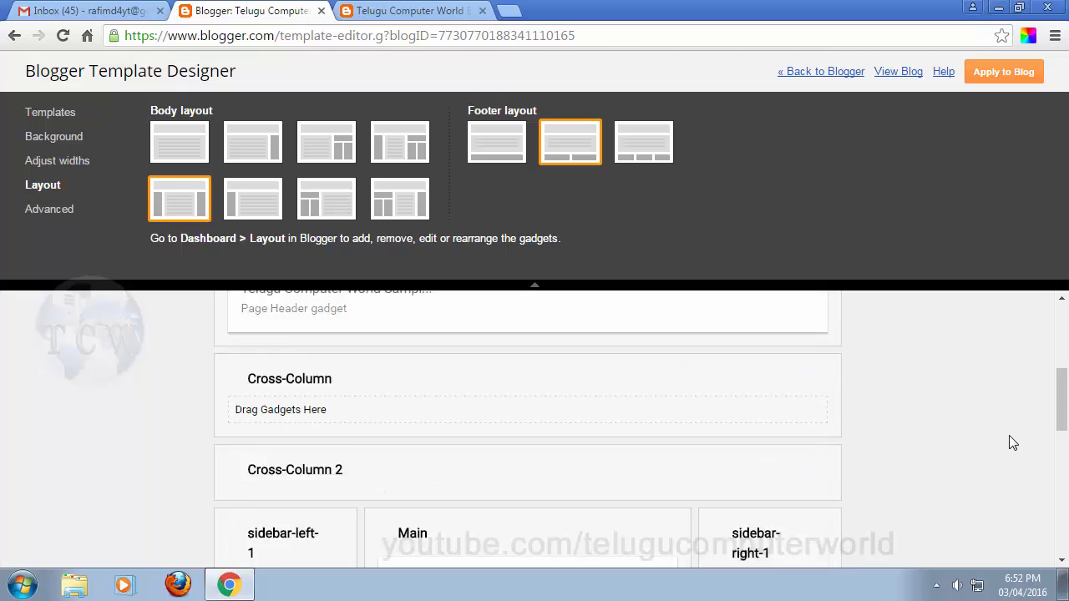
scroll(1012, 442, up, 3)
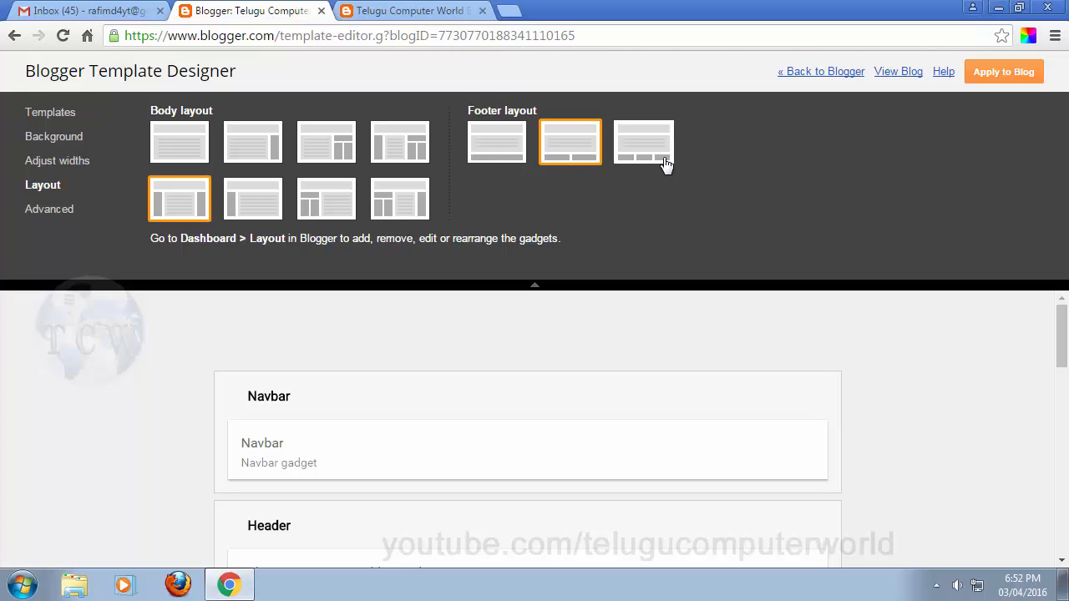
scroll(931, 426, down, 10)
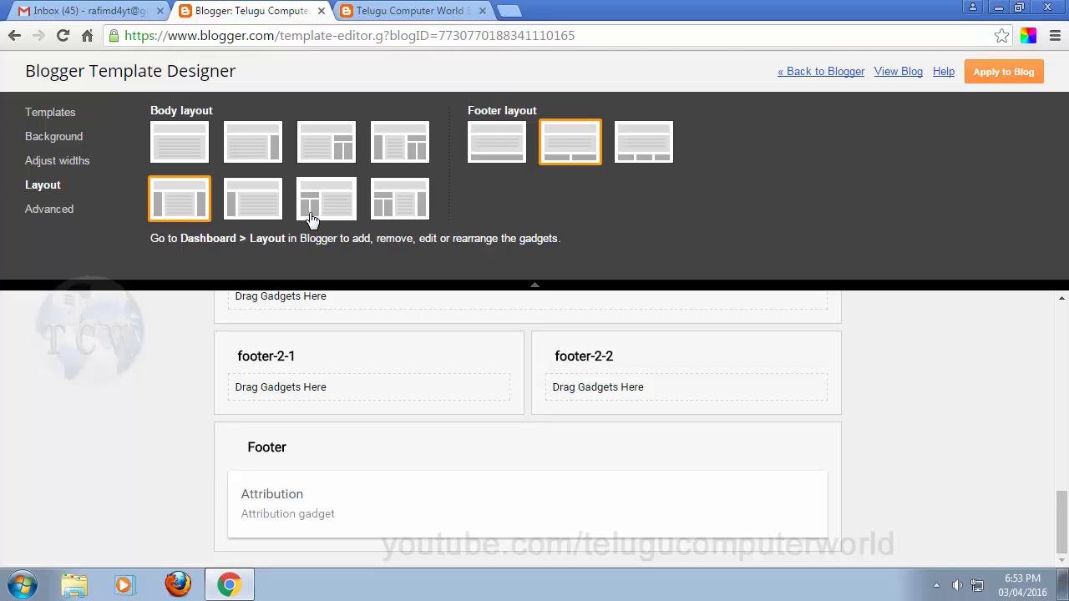
scroll(493, 439, up, 5)
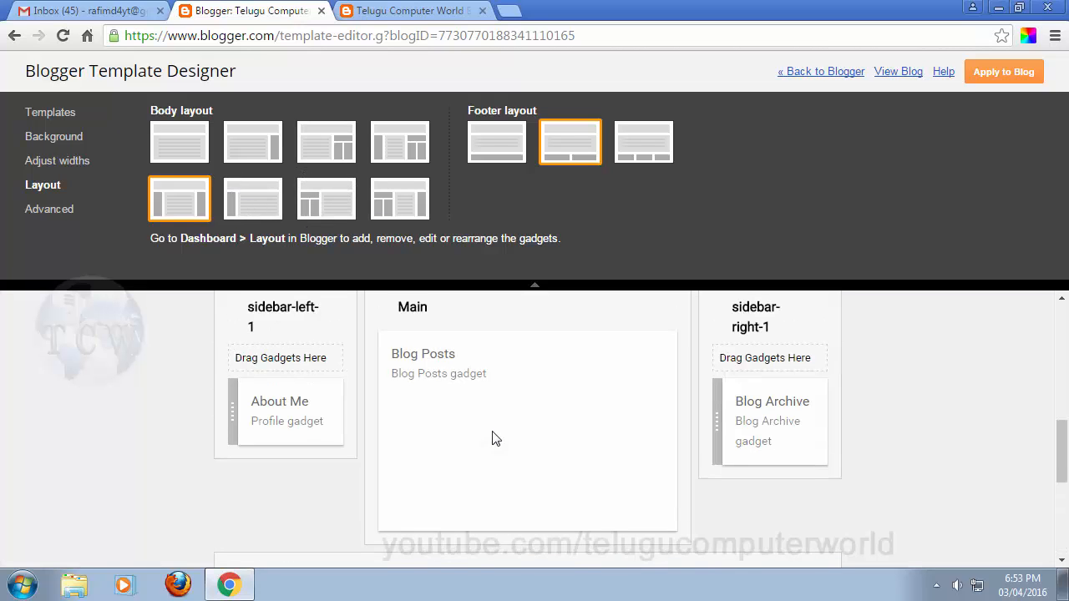
scroll(493, 438, up, 5)
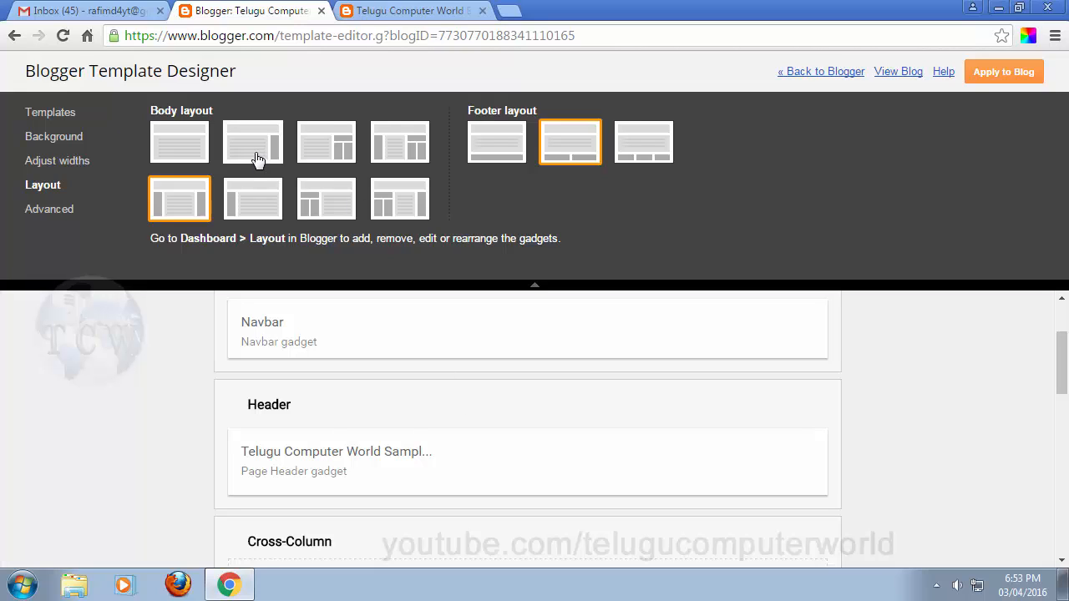
Step: Choose the body layout with a single sidebar to the left of the main column and apply it to the blog
click(234, 219)
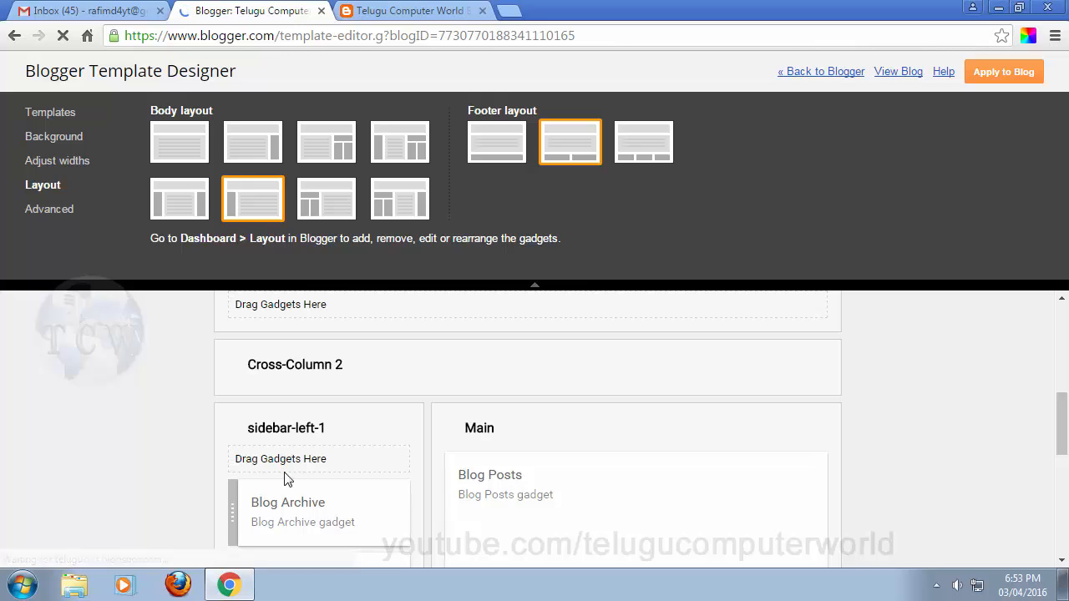
click(1000, 73)
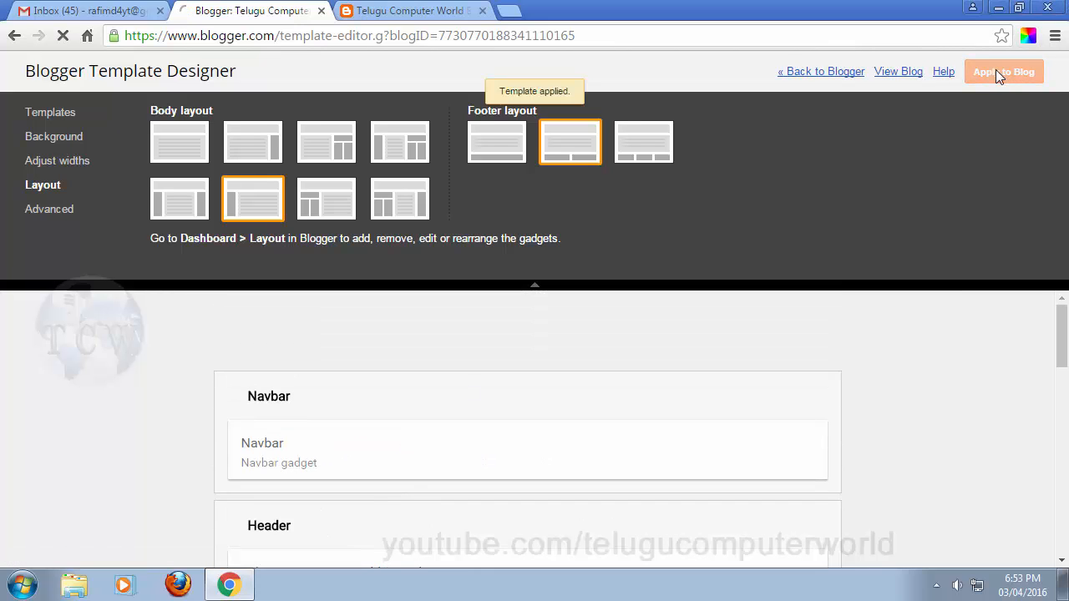
Step: View the updated blog and compare its sidebar placement and overall width with the previously opened copy
click(886, 74)
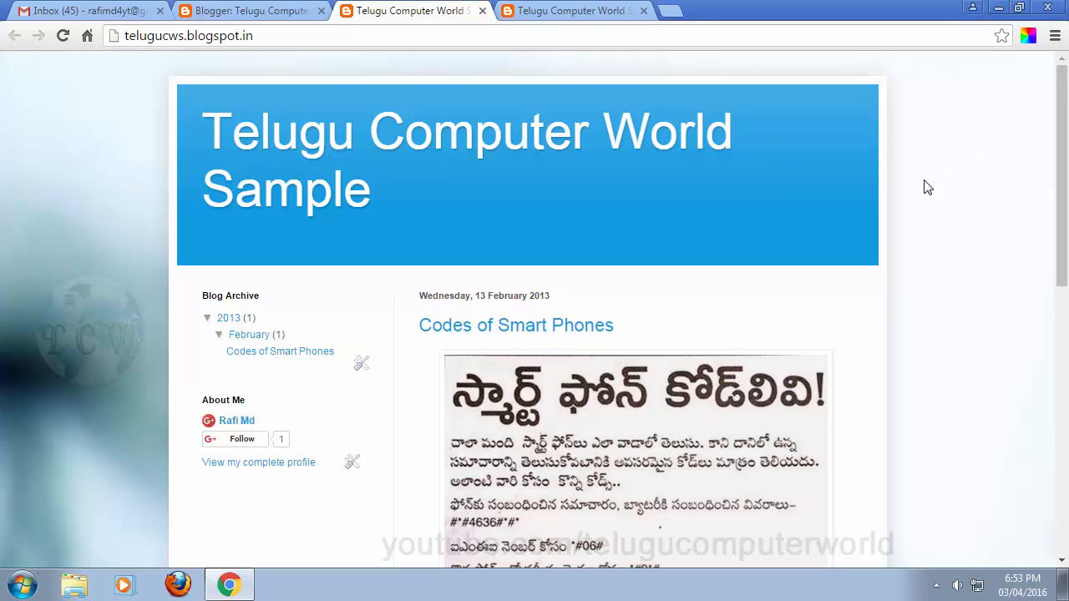
scroll(312, 322, down, 1)
scroll(643, 243, down, 1)
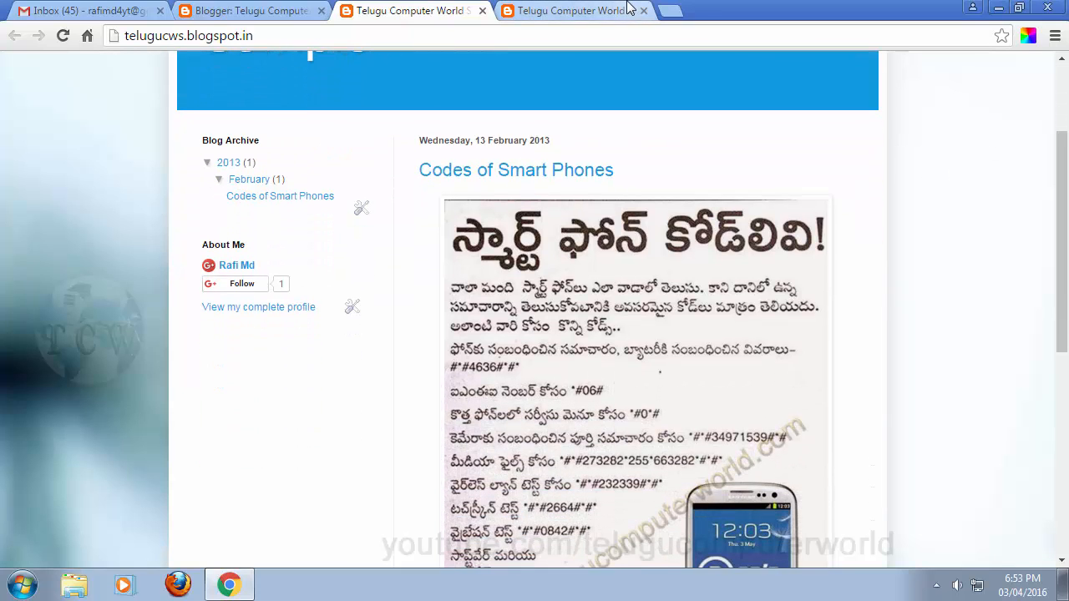
scroll(629, 255, up, 2)
click(584, 13)
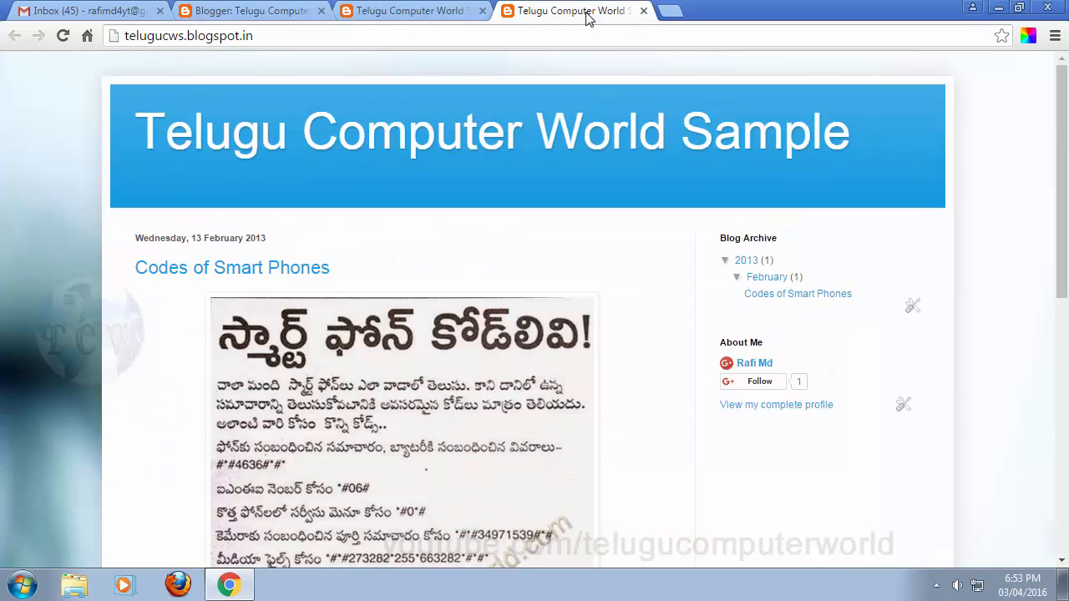
click(393, 12)
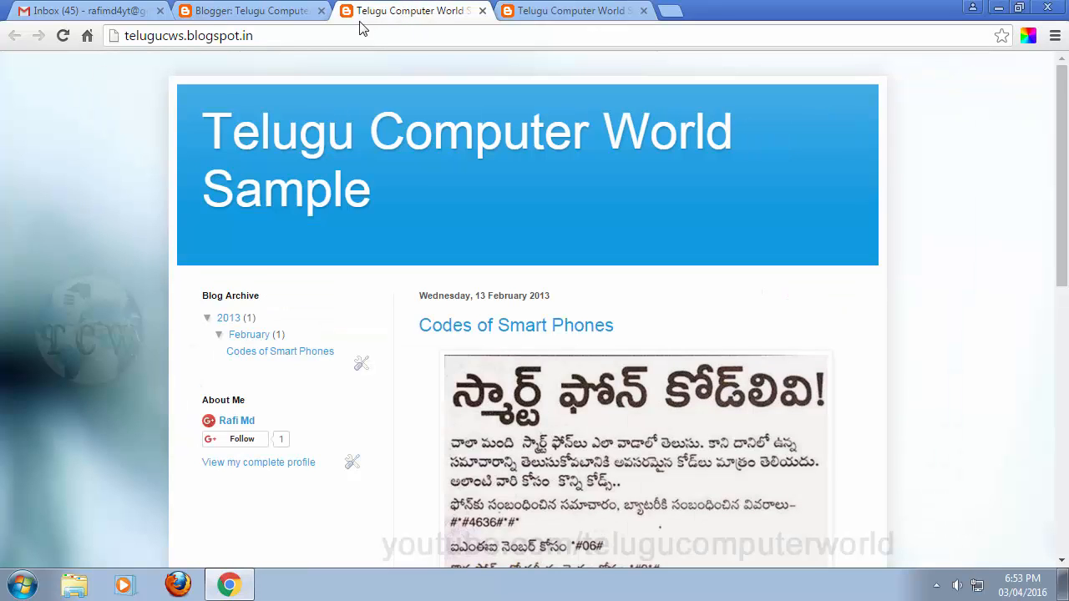
scroll(963, 237, down, 3)
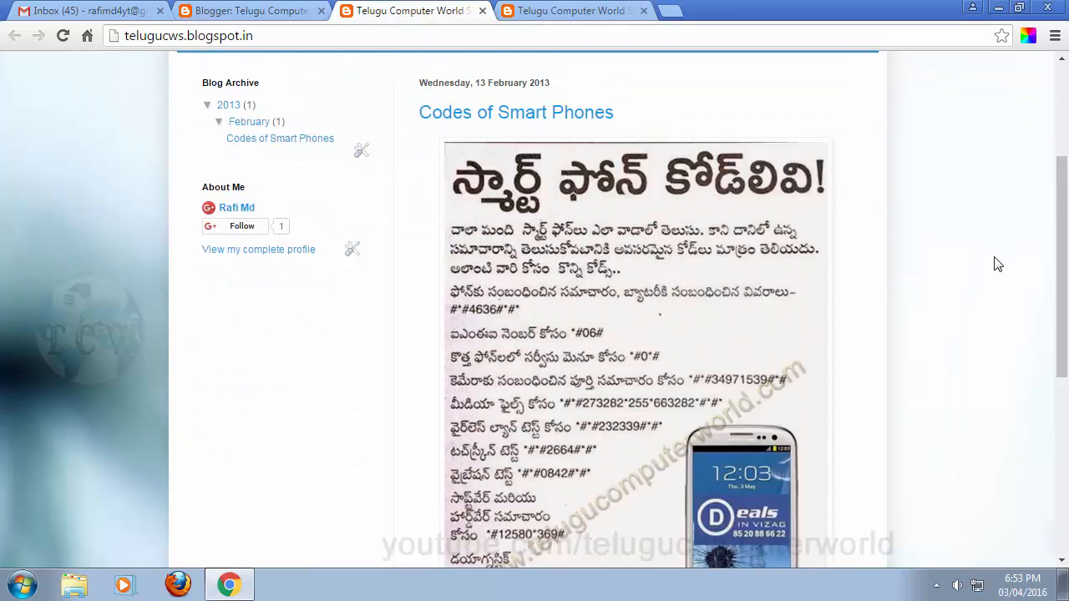
scroll(997, 263, up, 3)
Step: In the template designer, choose the body layout with one sidebar right of the main column and apply it to the blog
click(215, 8)
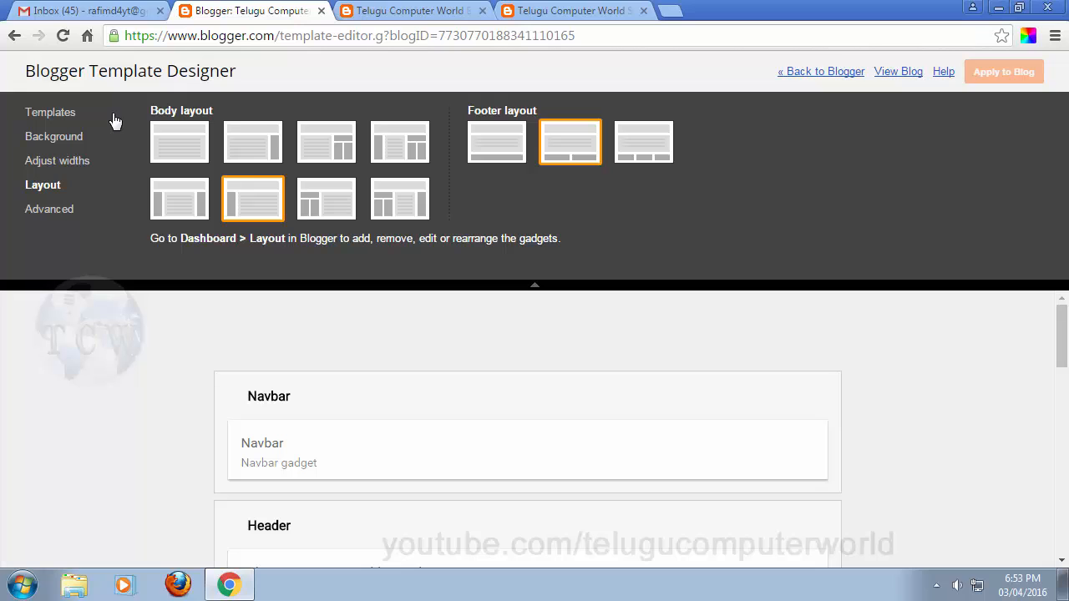
click(81, 167)
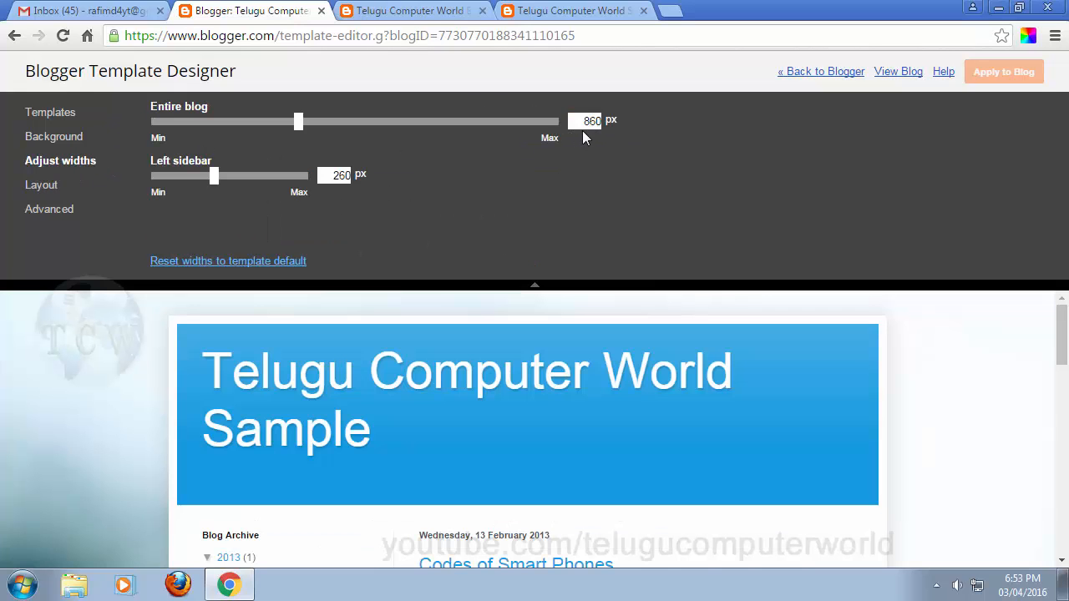
click(34, 190)
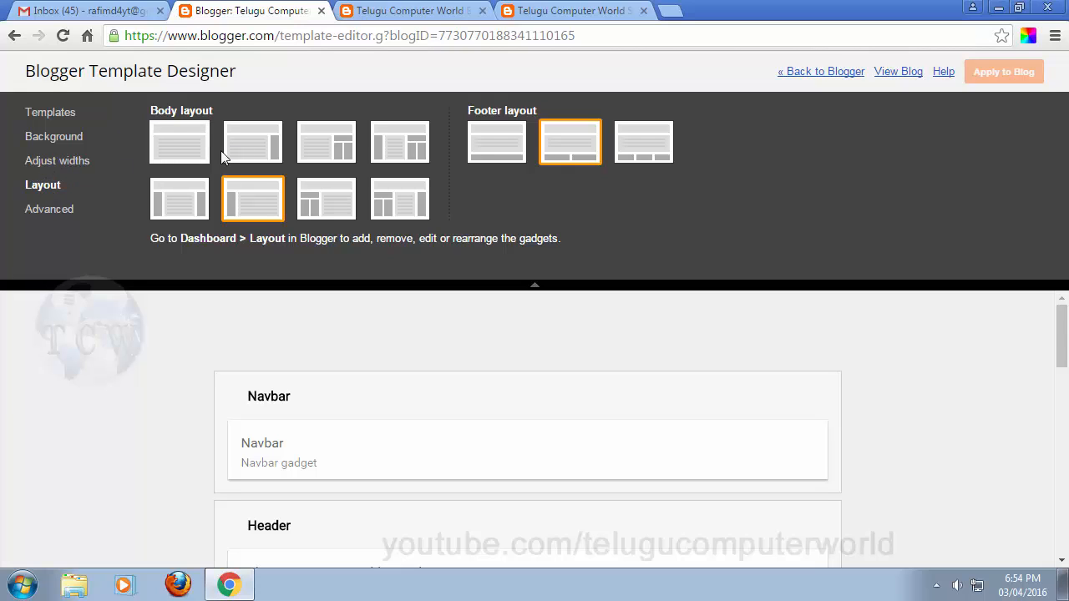
click(263, 149)
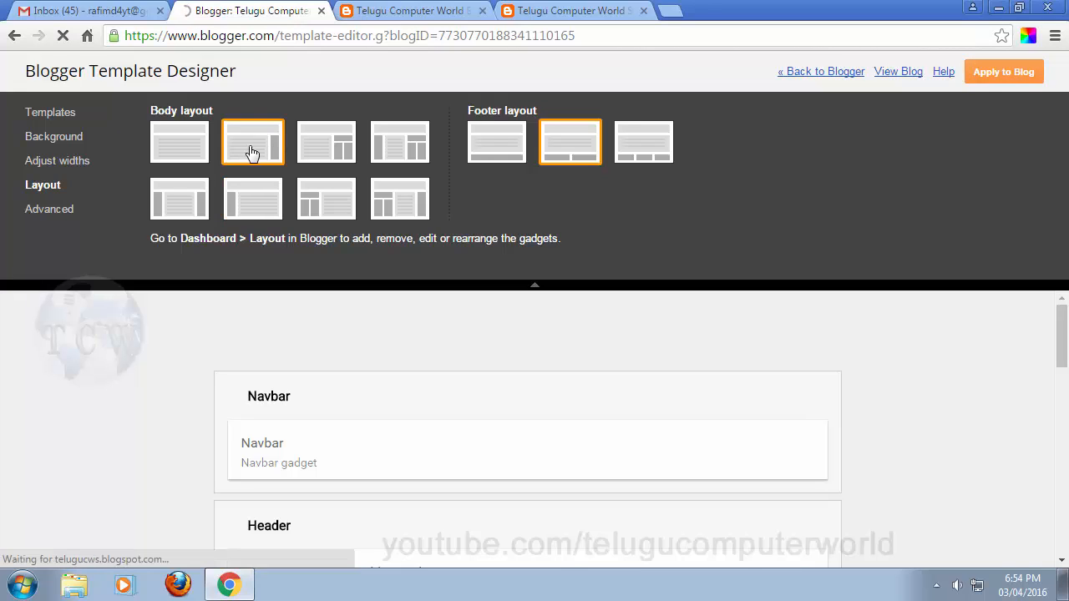
click(1016, 77)
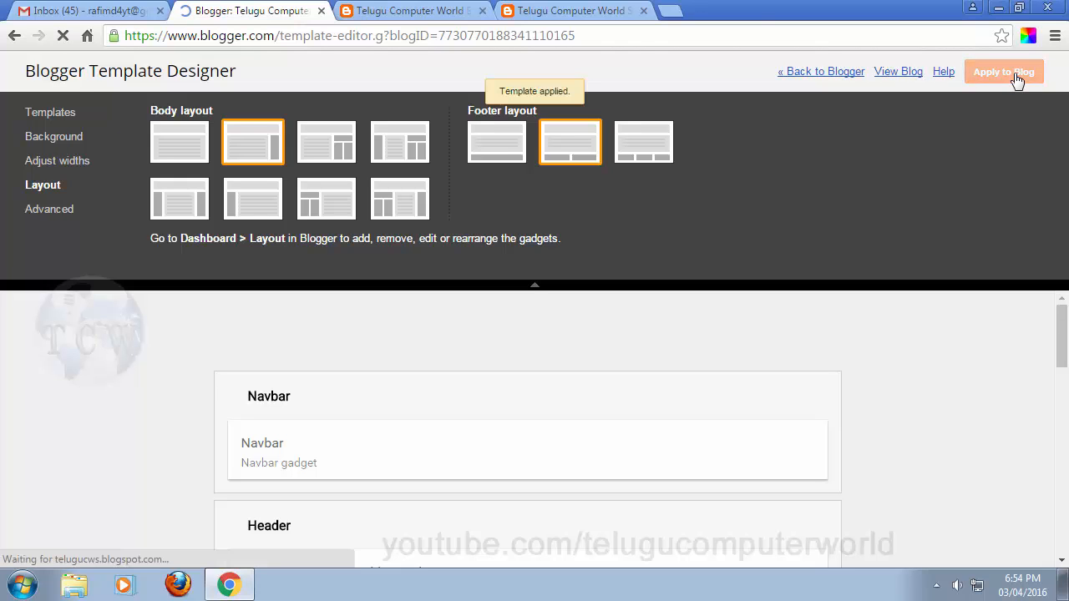
Step: Close the outdated blog copy with the left sidebar and return to the template designer
click(454, 12)
click(481, 11)
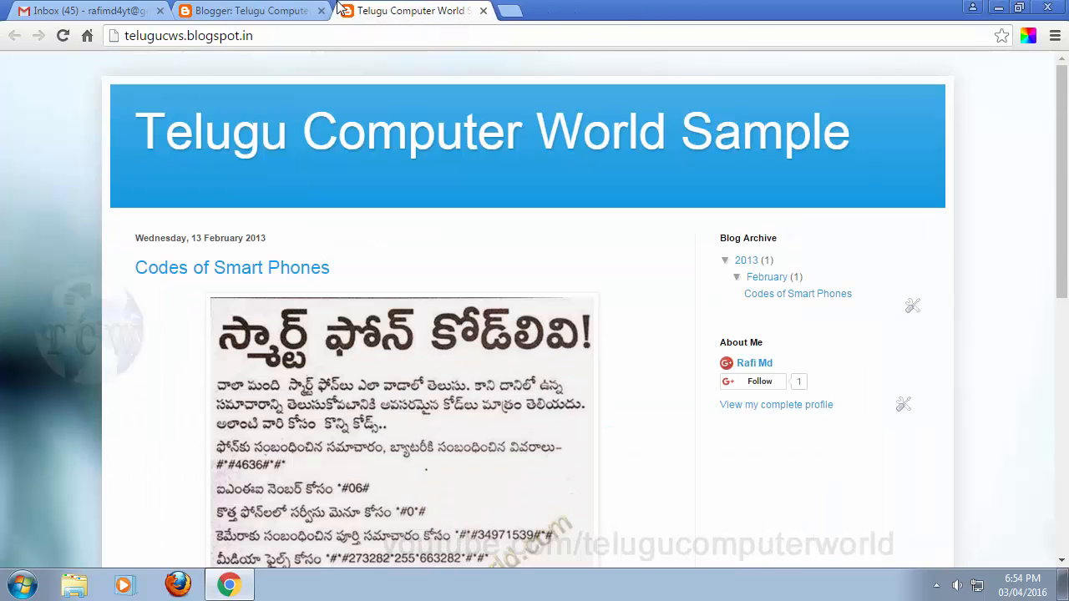
click(270, 9)
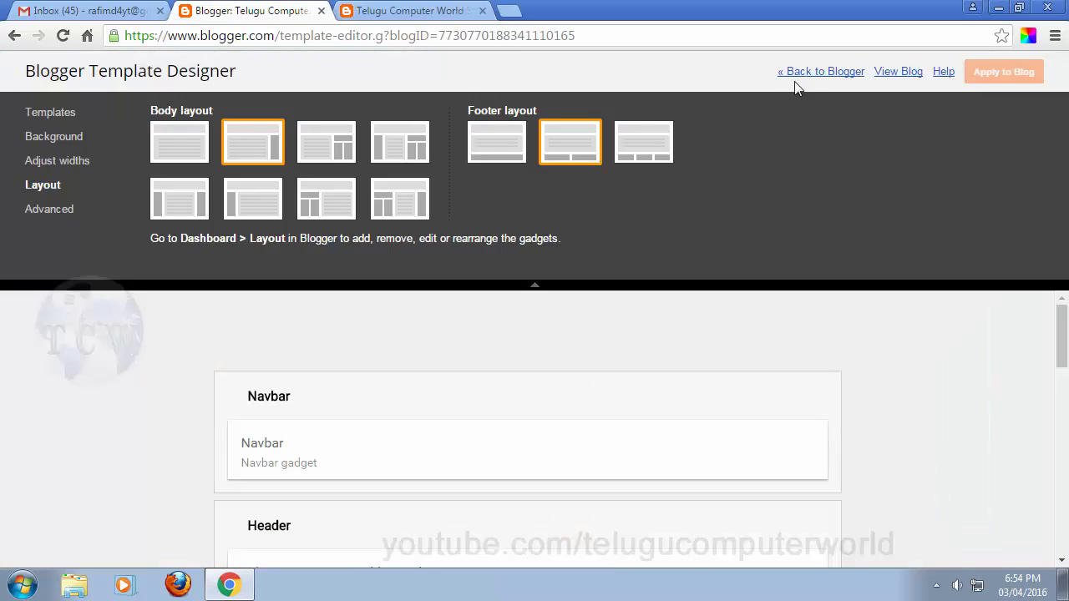
Step: View the reloaded blog and compare its width and right sidebar with the older, wider copy
click(902, 73)
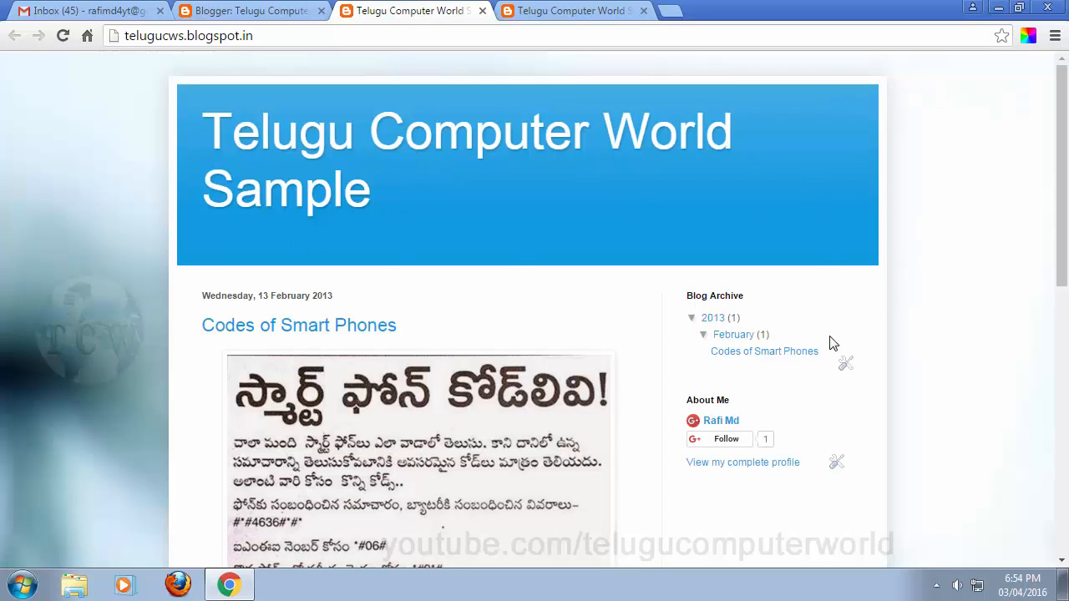
click(605, 14)
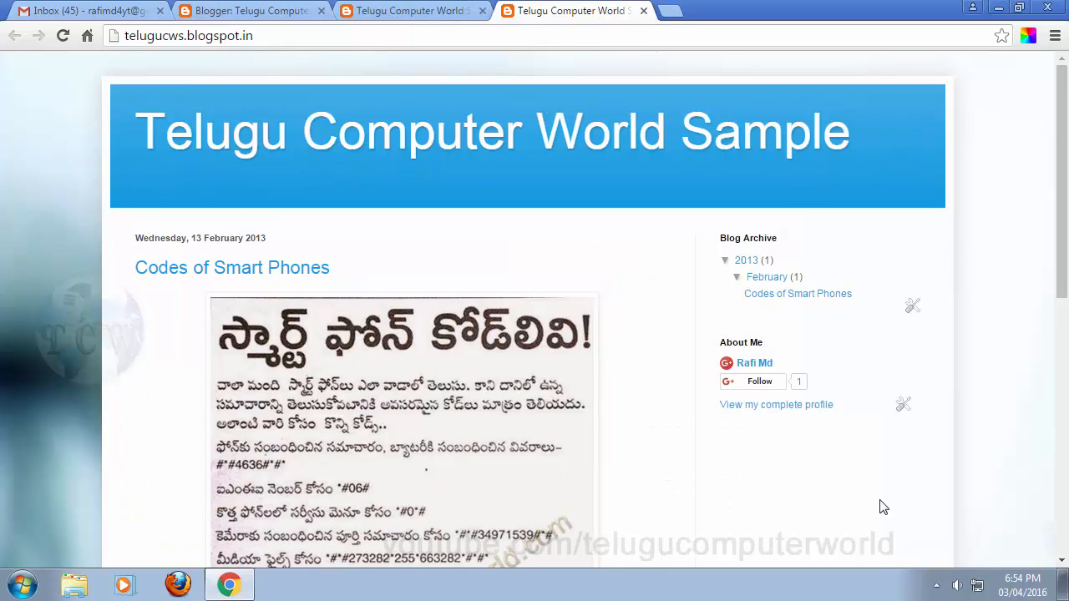
scroll(830, 342, down, 2)
click(422, 10)
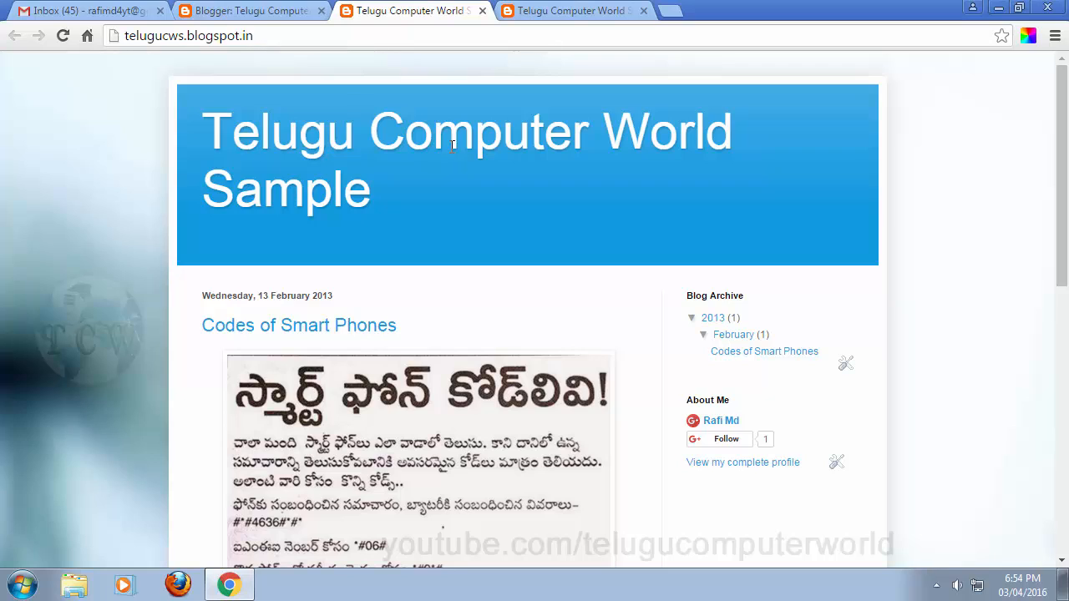
Step: Set the entire blog width to 1020 px and the right sidebar to 300 px, and apply the widths to the blog
click(303, 10)
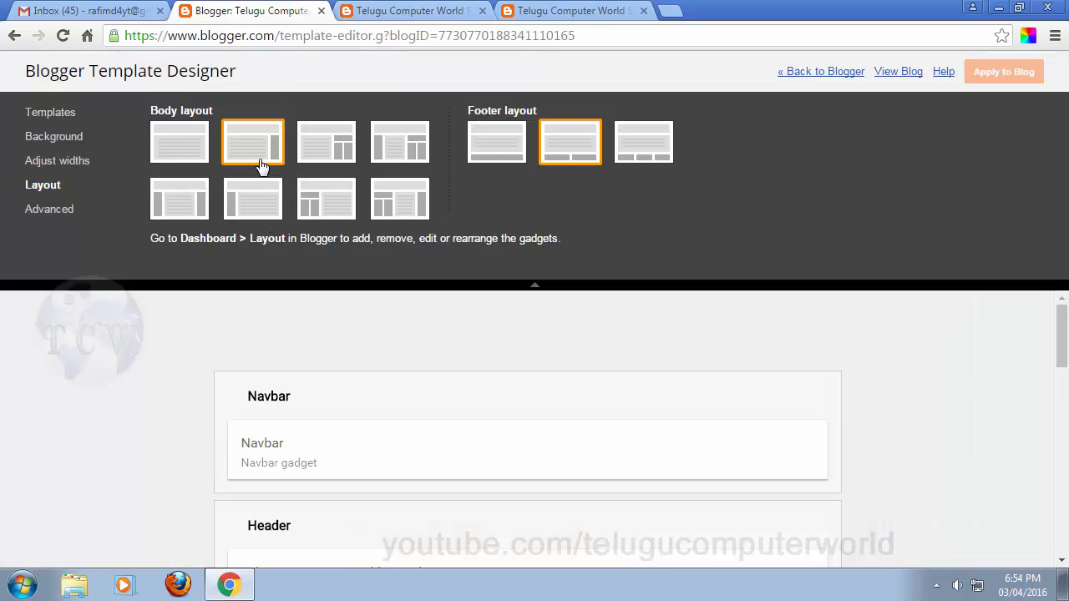
click(65, 167)
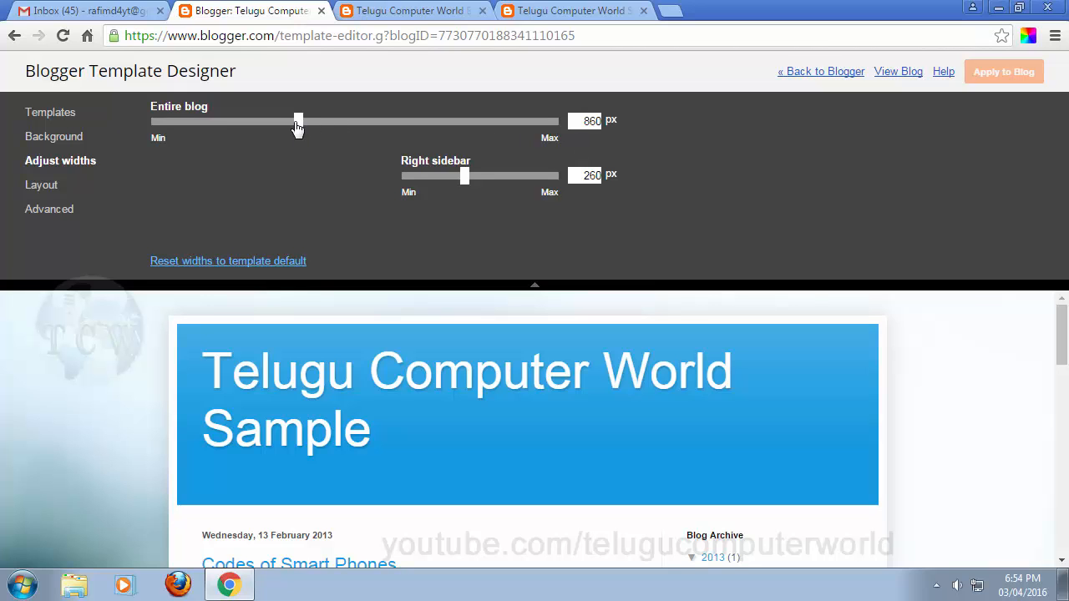
drag(297, 126, 363, 134)
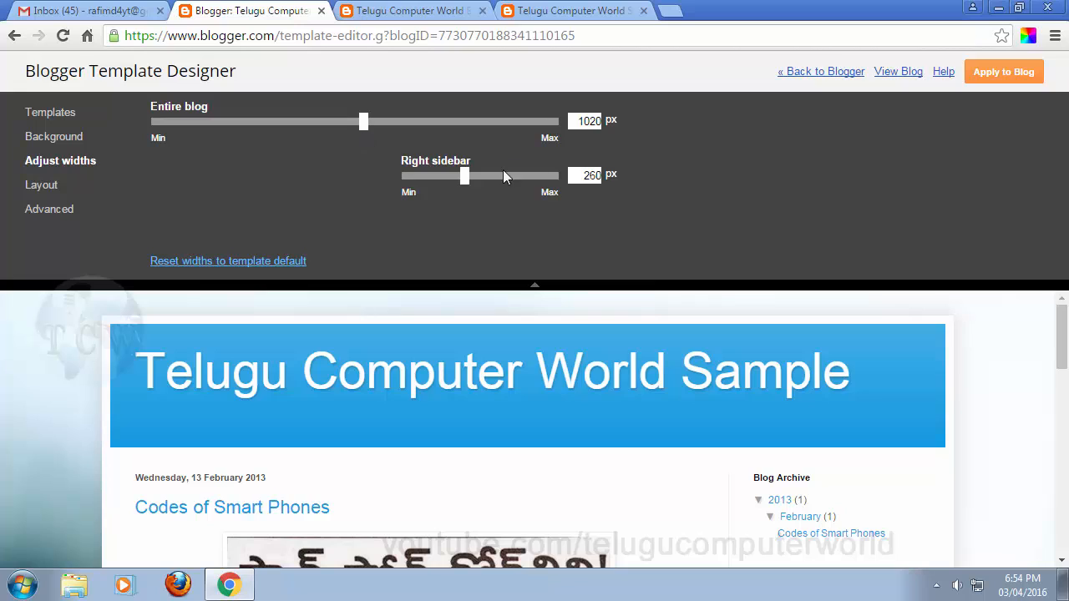
mouse_move(471, 191)
mouse_down()
mouse_move(492, 184)
mouse_move(484, 188)
mouse_up()
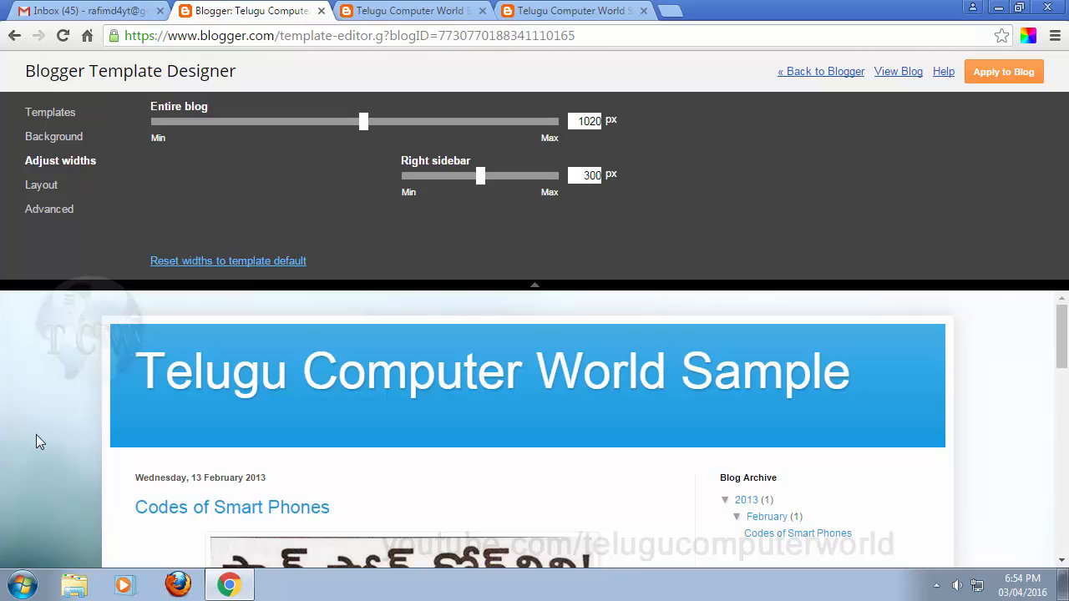
scroll(38, 431, down, 3)
scroll(39, 428, up, 3)
click(1026, 76)
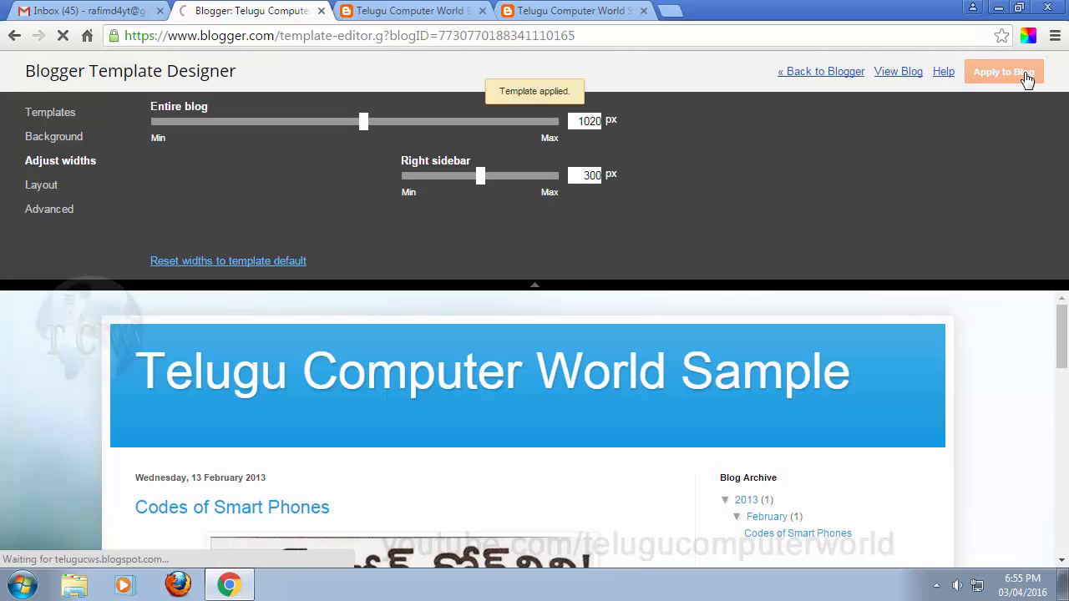
Step: Close the old wide copy of the blog, keep the narrow one for comparison and return to the template designer
click(572, 8)
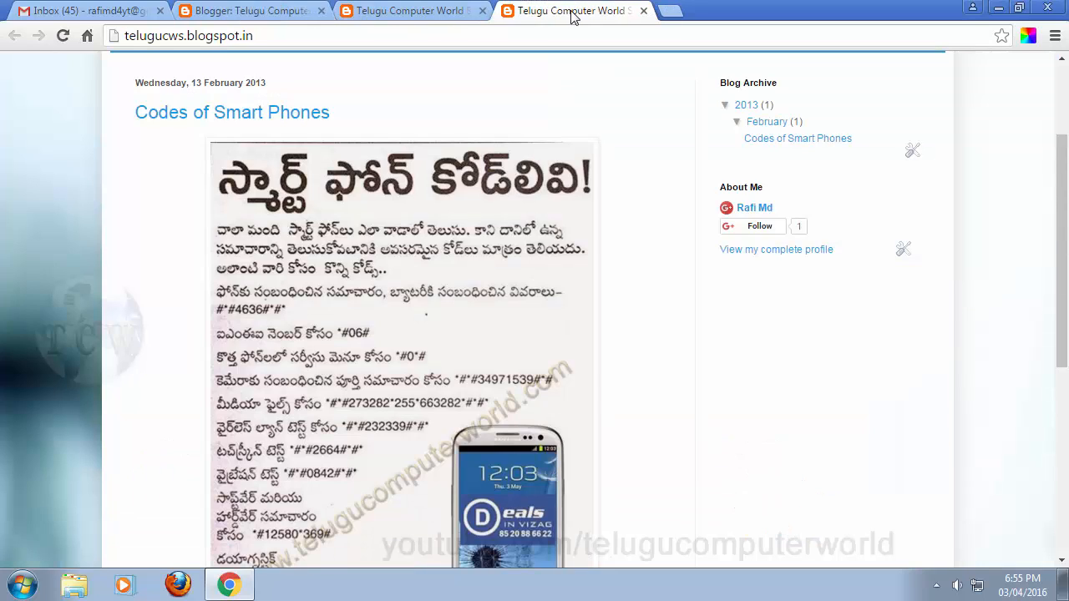
click(643, 11)
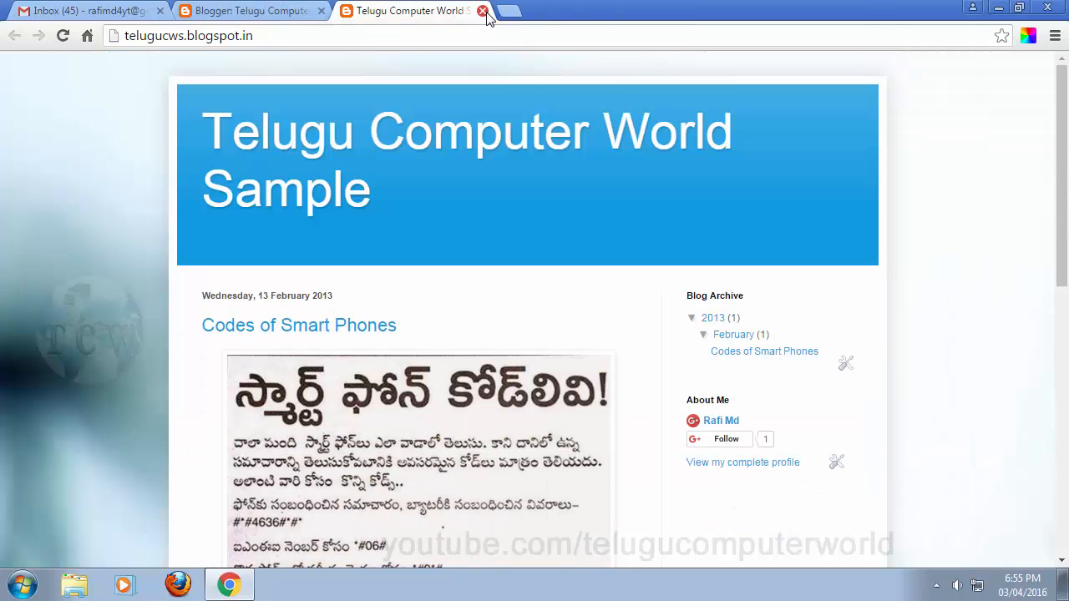
click(255, 10)
click(465, 15)
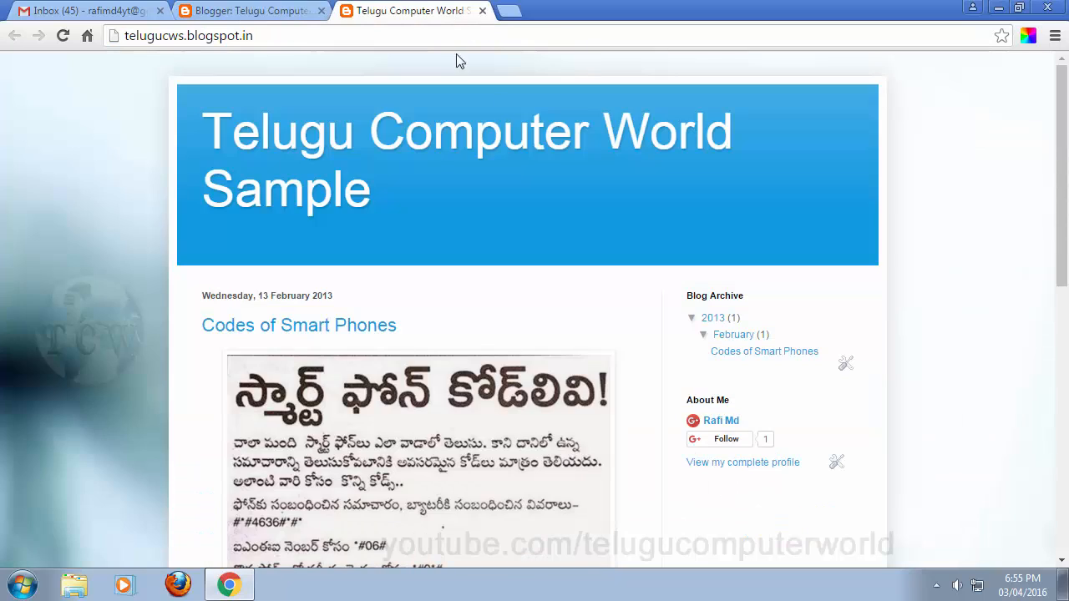
click(274, 8)
Step: View the newly applied blog page and compare its widths with the narrow copy, from the header down to the footer
scroll(770, 409, down, 5)
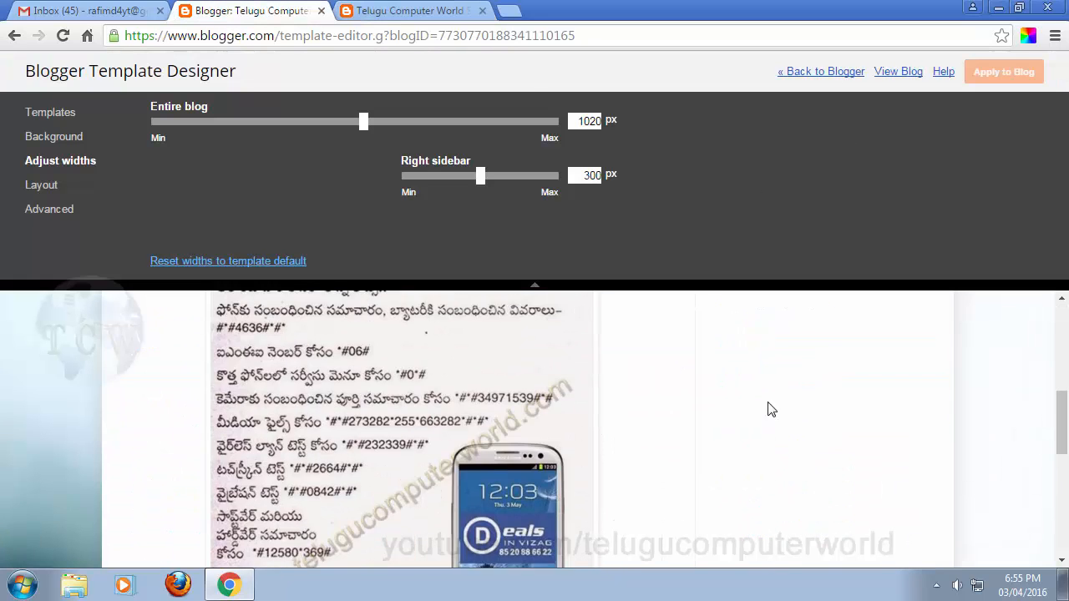
scroll(798, 380, up, 6)
click(898, 73)
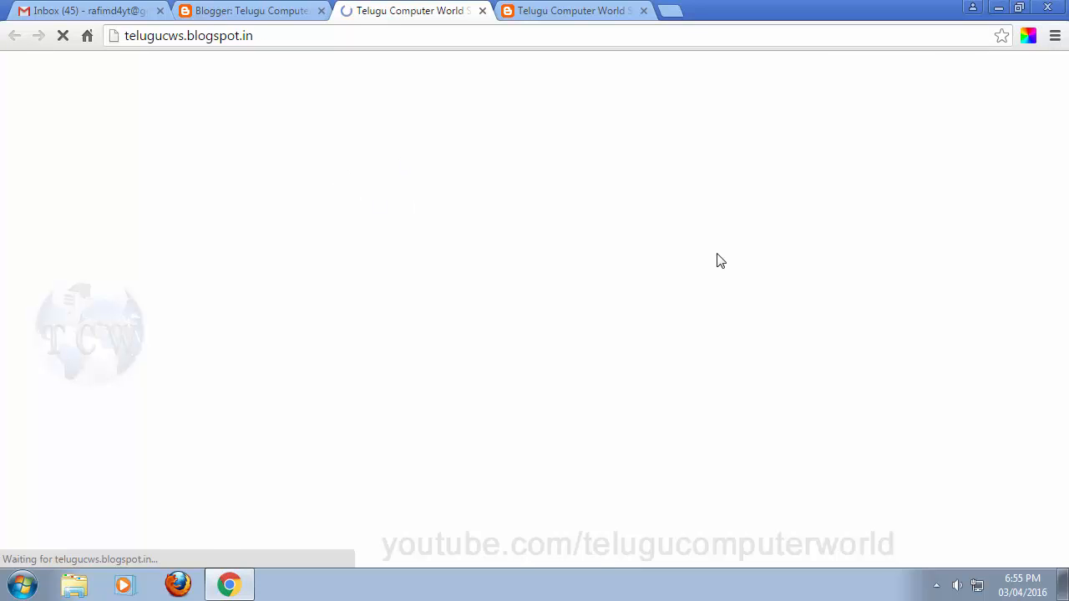
scroll(980, 227, down, 8)
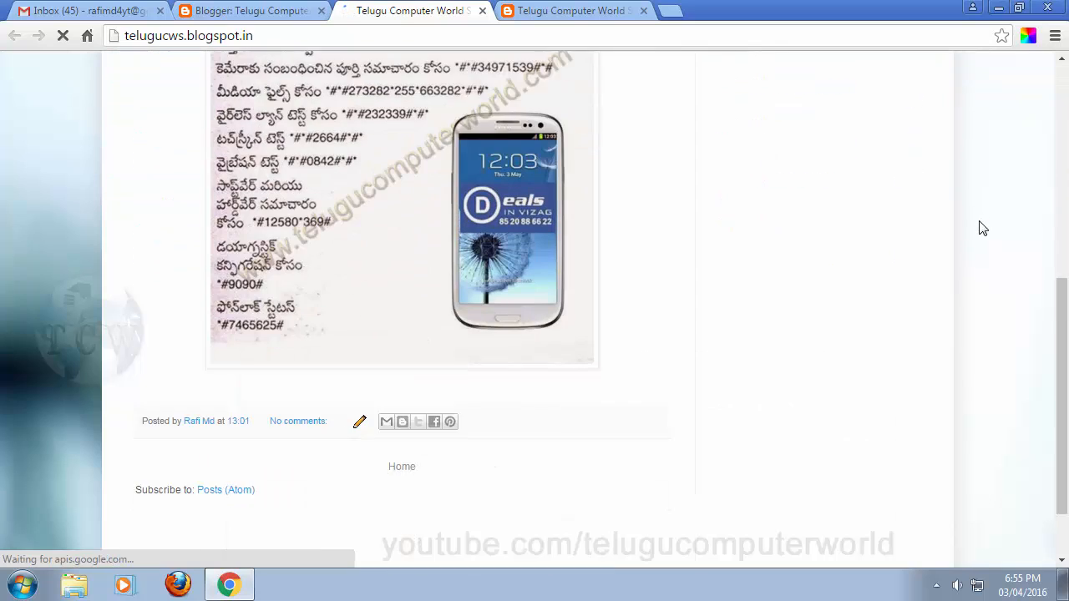
scroll(982, 232, up, 4)
scroll(982, 232, down, 4)
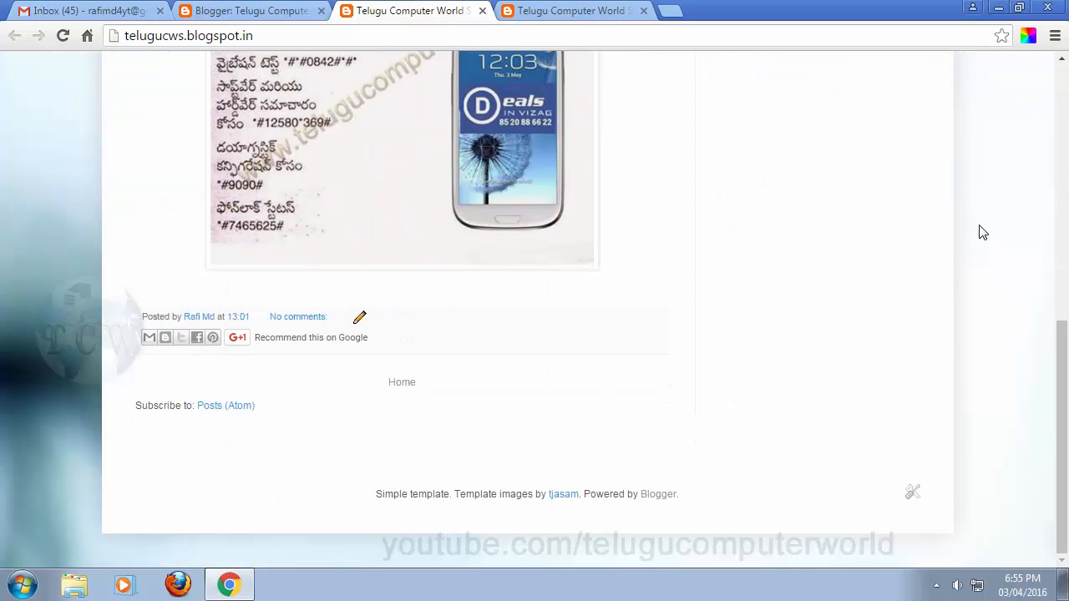
scroll(981, 232, up, 10)
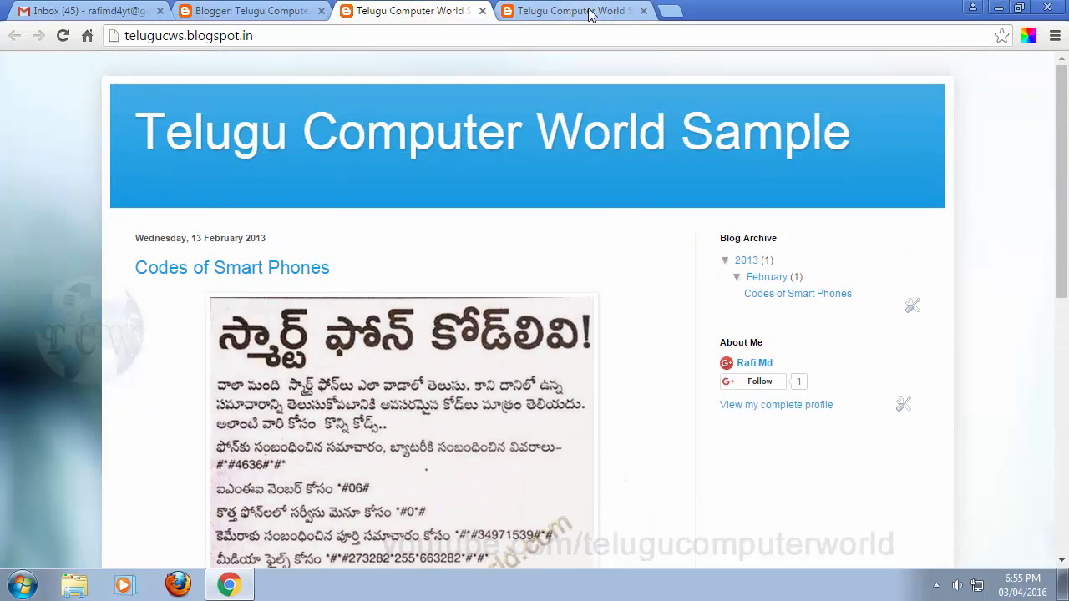
click(590, 11)
scroll(629, 270, down, 10)
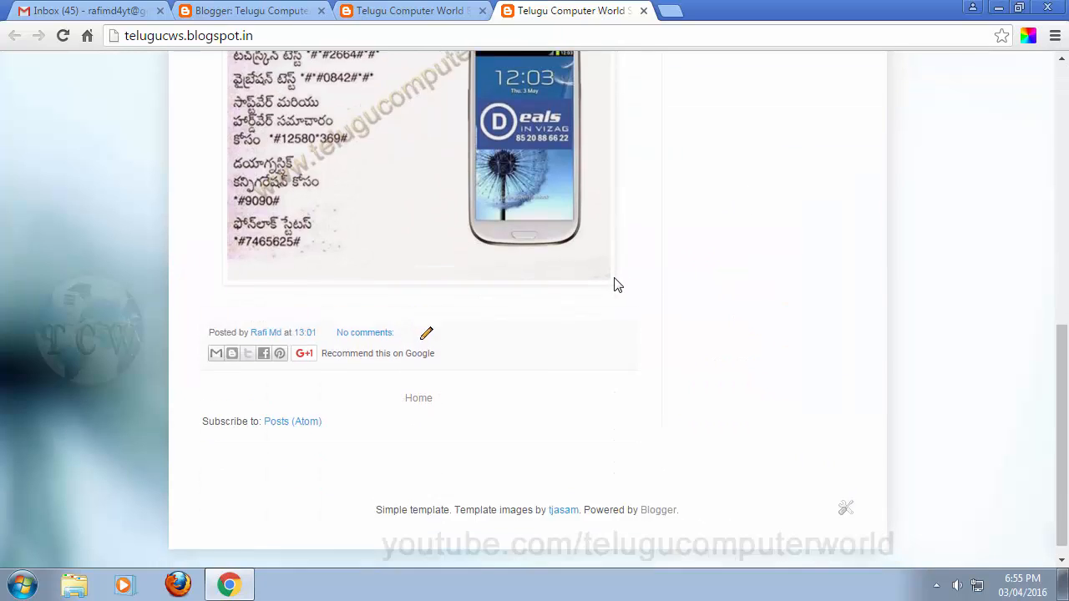
scroll(616, 284, up, 9)
scroll(616, 284, up, 1)
click(389, 10)
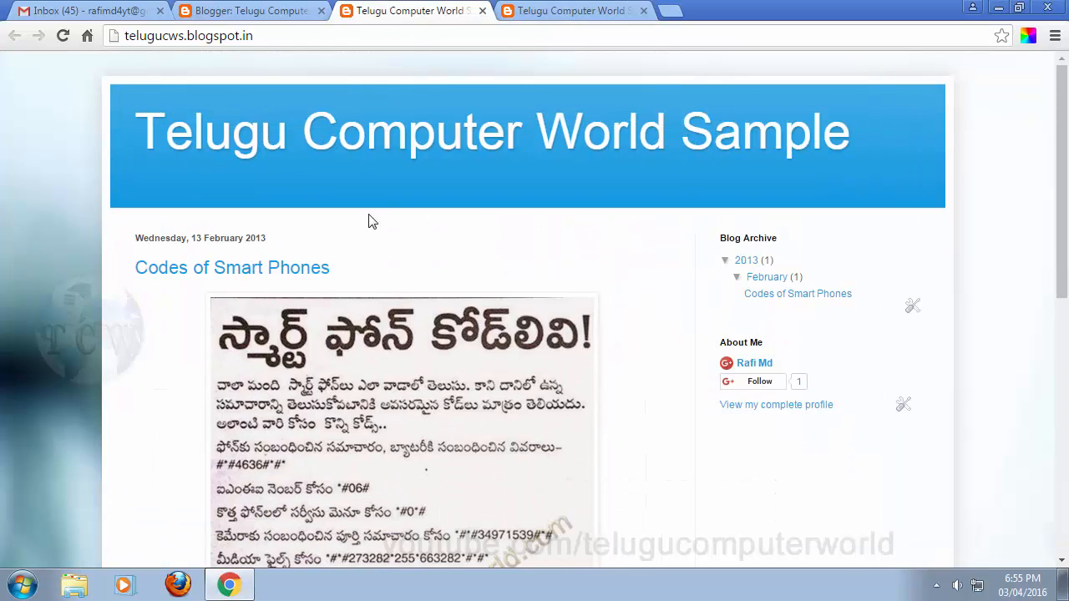
Step: Close the outdated narrow copy of the blog and bring up the layout settings in the template designer
click(585, 10)
click(643, 10)
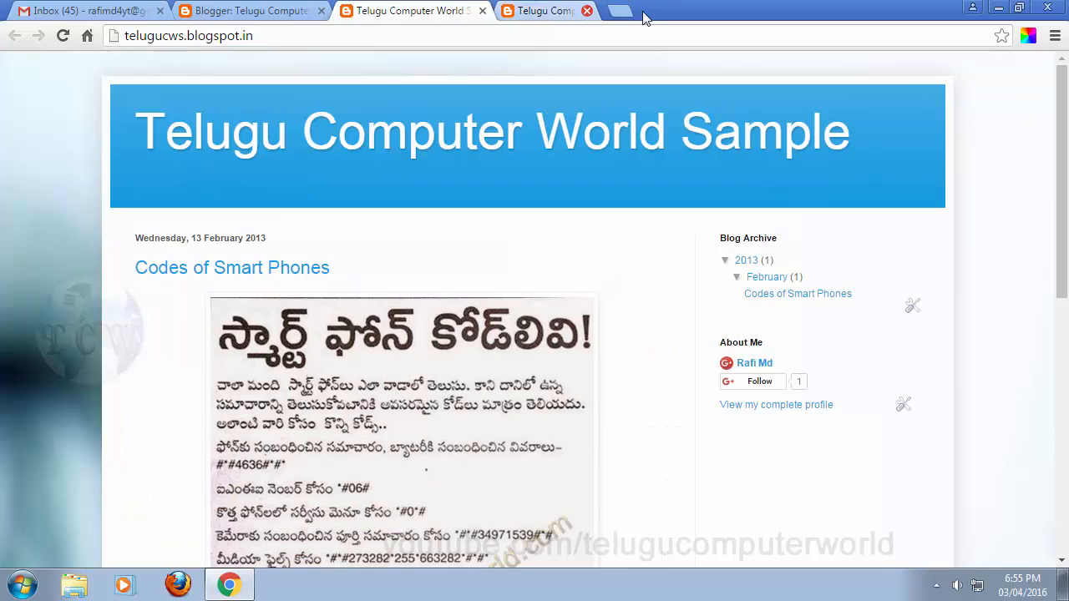
click(244, 10)
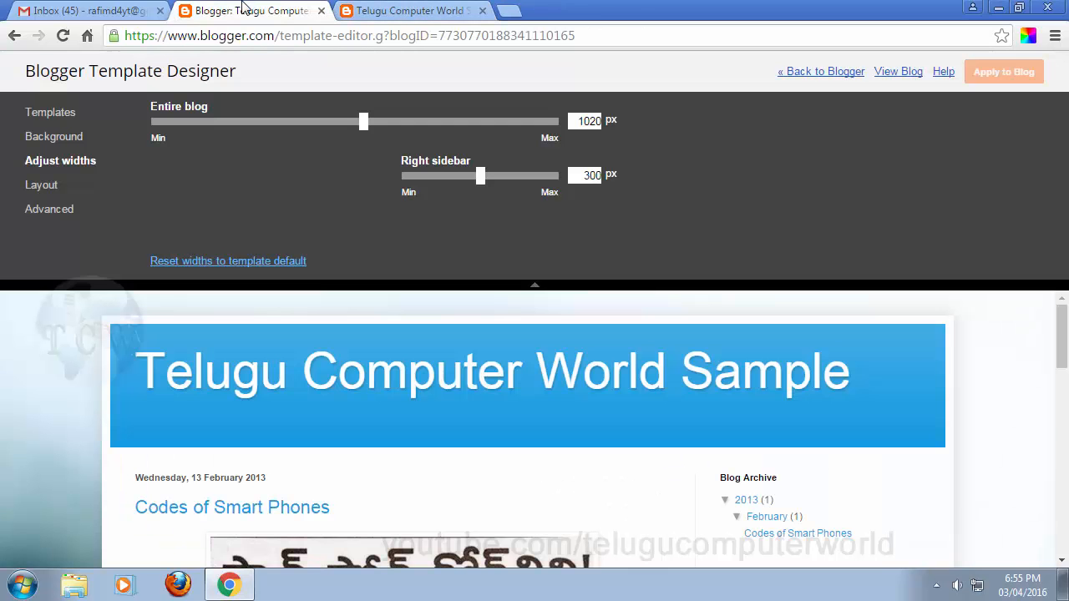
click(34, 192)
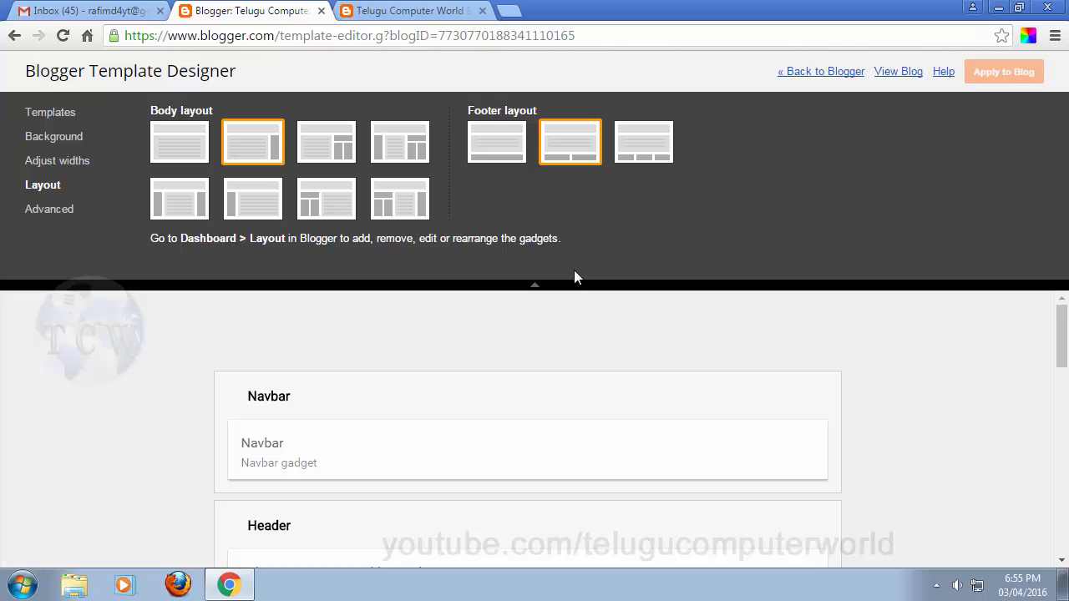
Step: Bring up the advanced Page Text settings in the template designer and look through the page text in the blog preview
click(48, 211)
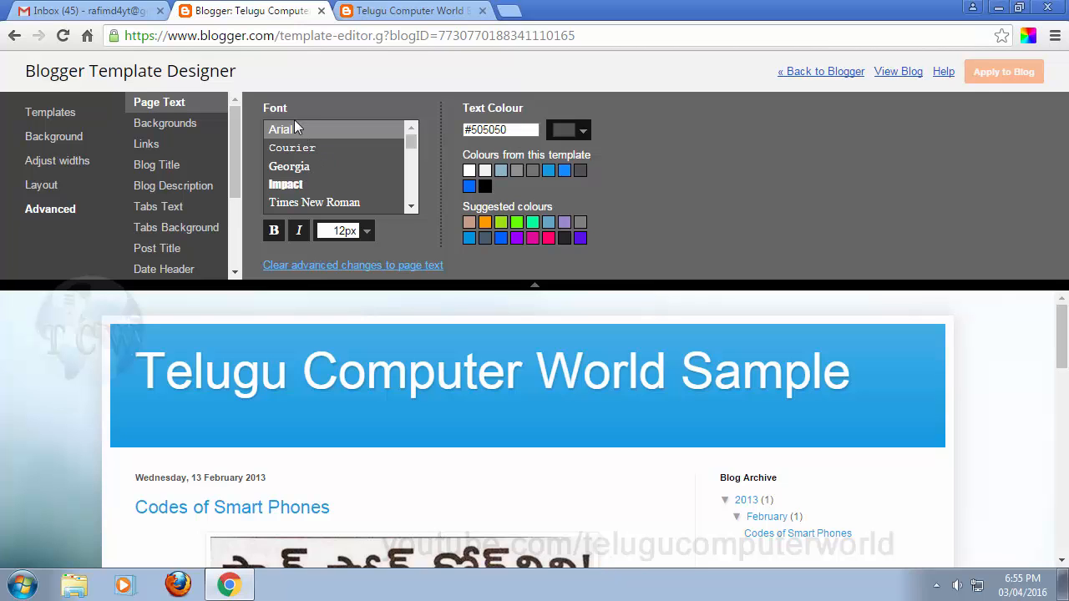
scroll(622, 526, down, 5)
scroll(605, 493, up, 10)
scroll(628, 472, down, 15)
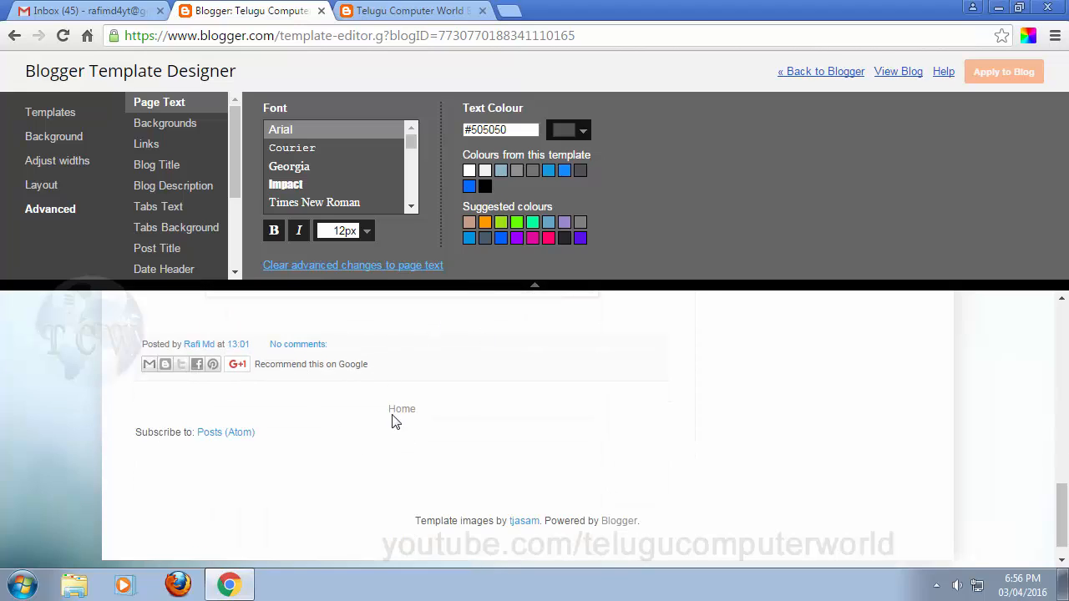
scroll(666, 497, up, 3)
scroll(666, 497, up, 5)
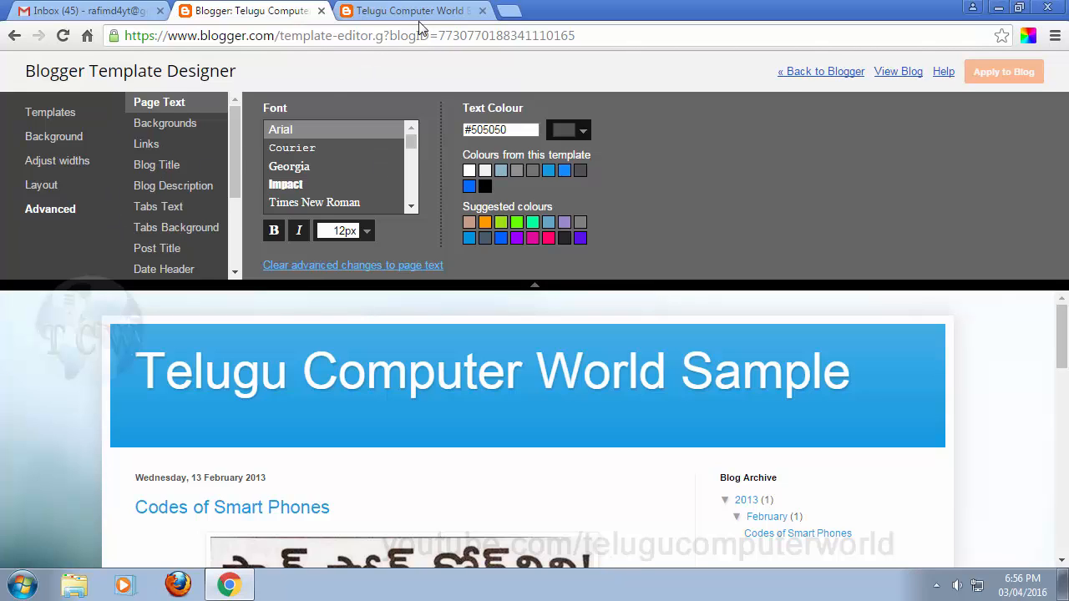
Step: Leave the template designer and create a new blog post titled "This is my Second Post in Lesson 2"
click(813, 73)
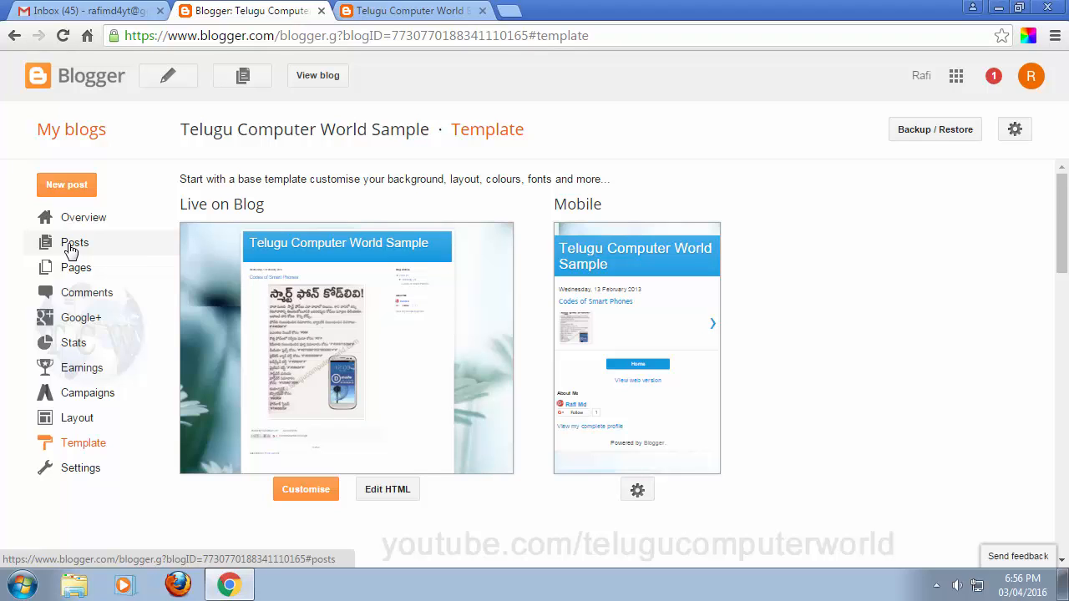
click(67, 186)
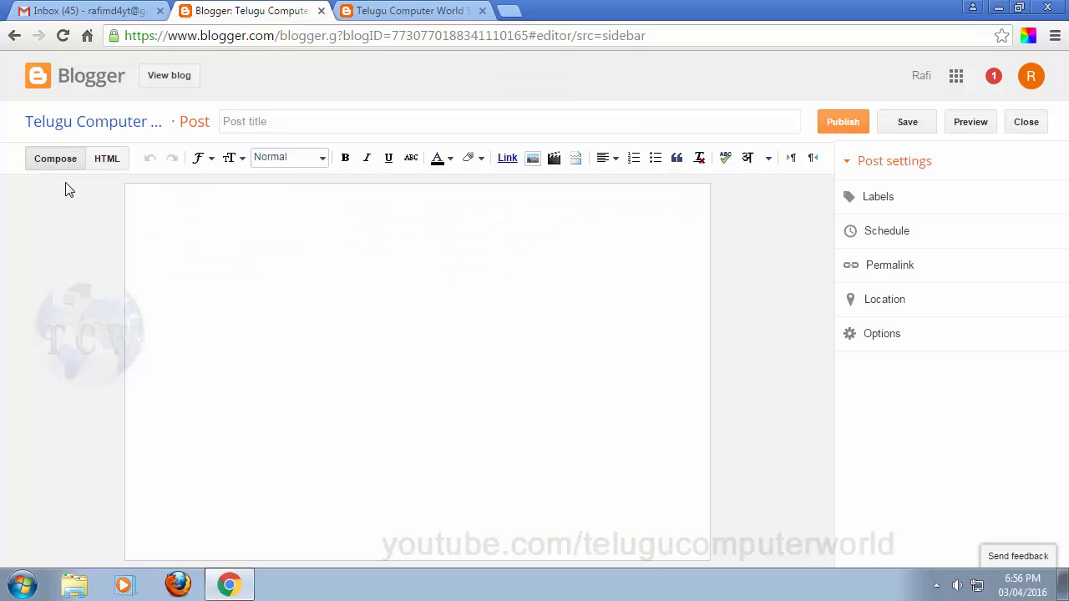
click(265, 119)
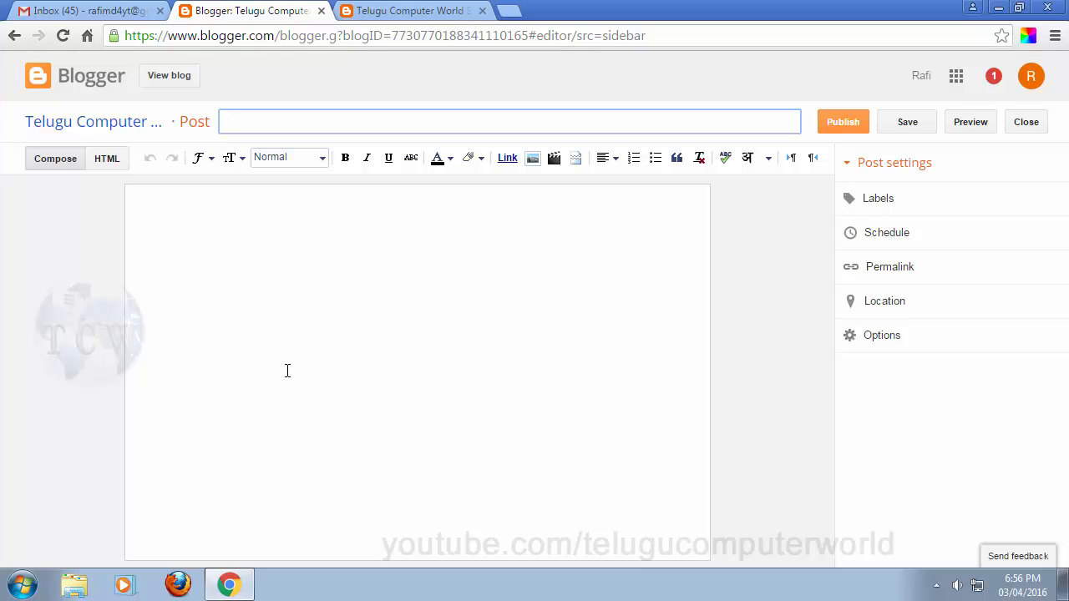
text(This is my Second Post in t)
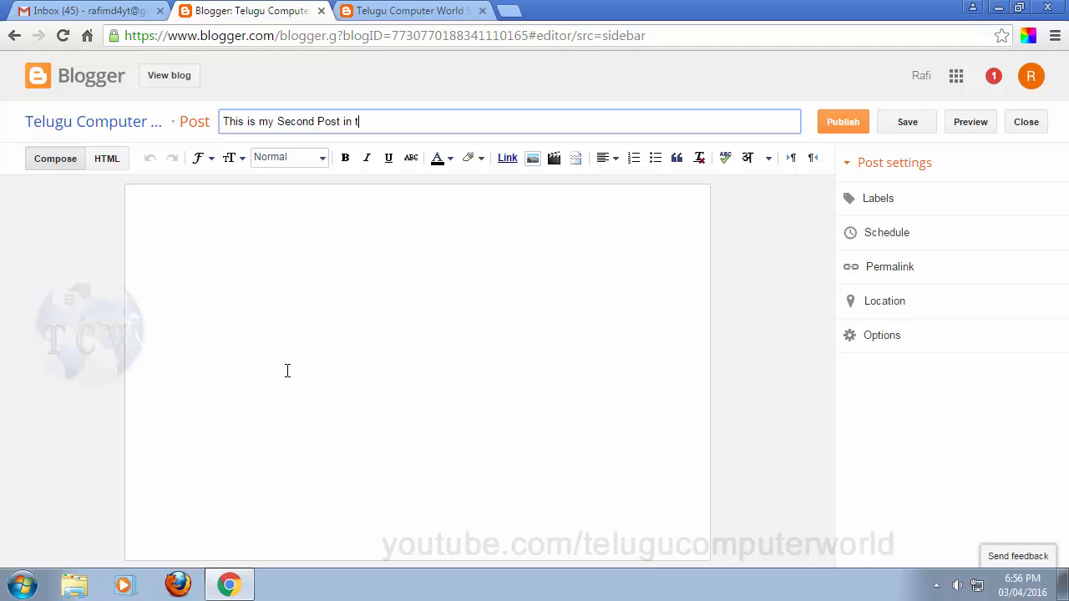
text(his)
text( Le)
key(BackSpace)
key(BackSpace)
key(BackSpace)
key(BackSpace)
key(BackSpace)
key(BackSpace)
key(BackSpace)
text(Lesson 2)
Step: Write the sentence "Sample Text in Lesson 2." in the body of the post
click(398, 274)
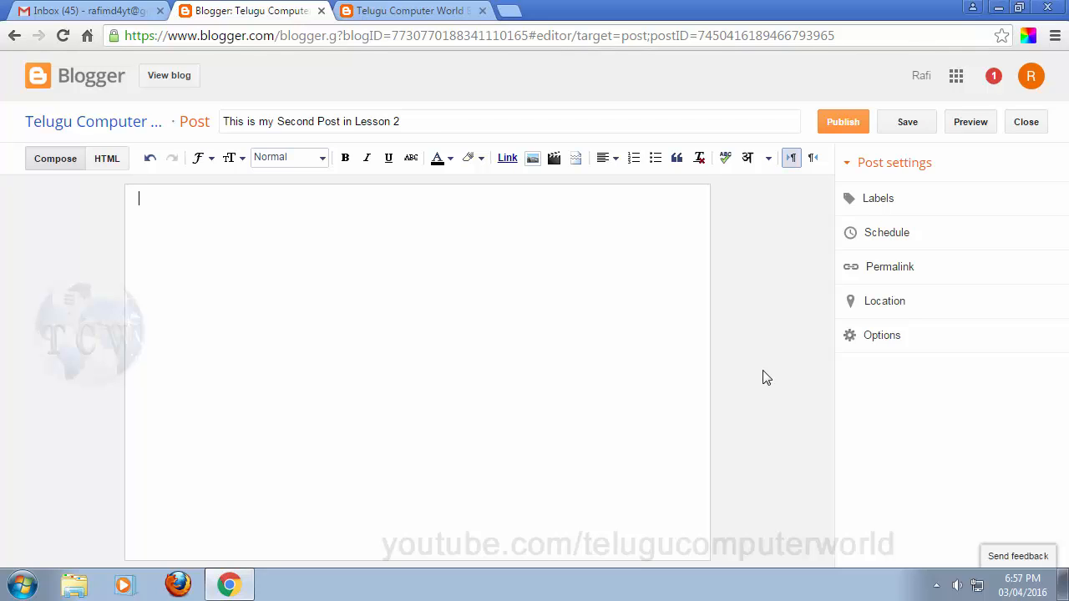
text(T)
key(BackSpace)
text(Sample Tecx)
key(BackSpace)
text(cx)
key(BackSpace)
key(BackSpace)
text(xt in Lesson )
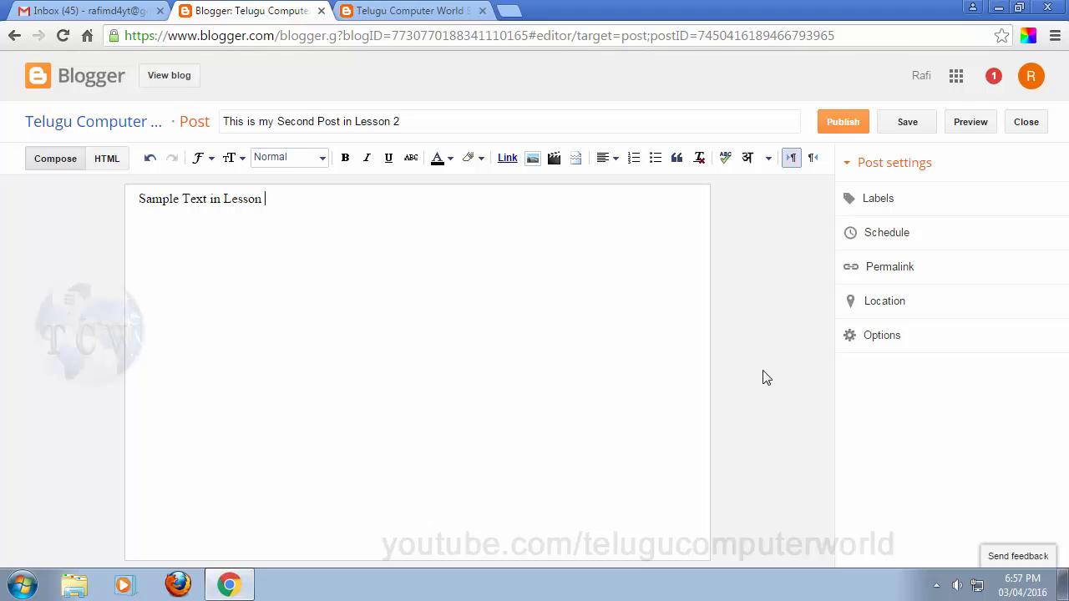
text(2.)
Step: Copy the body sentence and repeat it until the first paragraph holds twelve copies
key(ctrl+a)
key(ctrl+c)
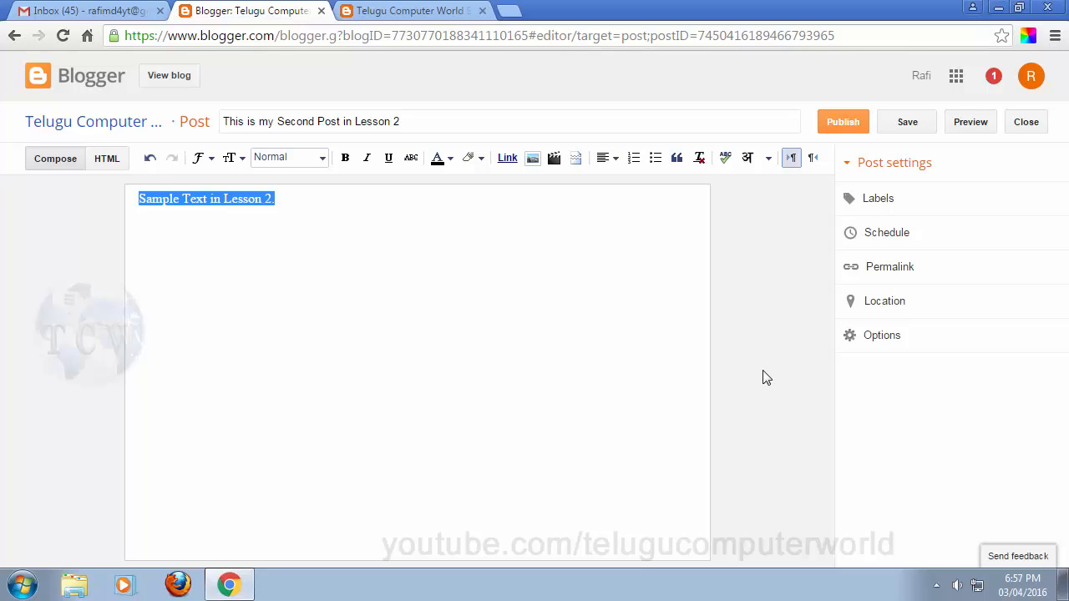
key(Right)
key(ctrl+v)
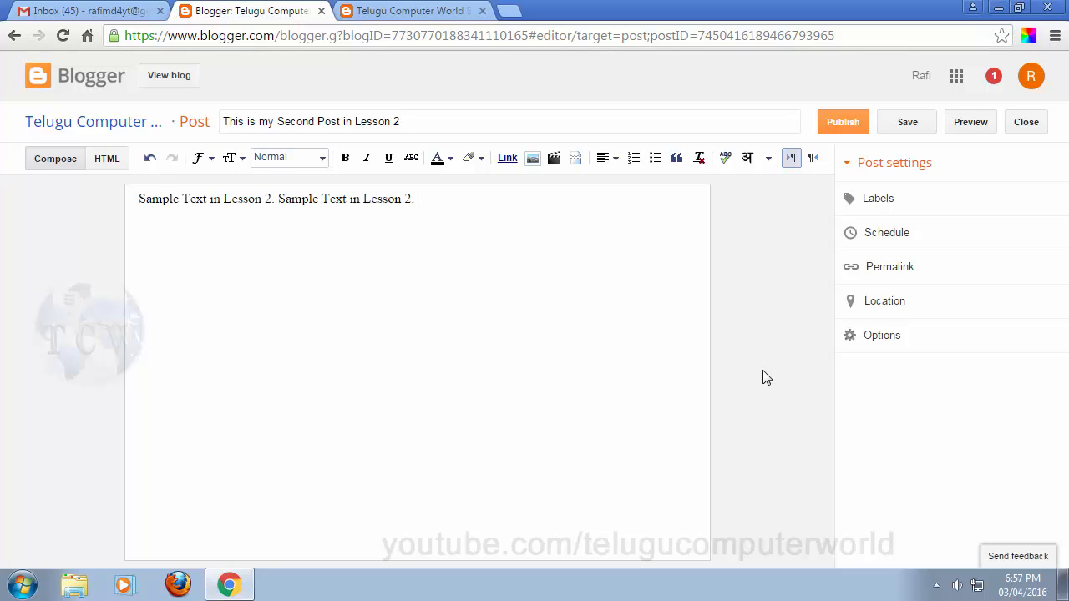
key(ctrl+v)
key(ctrl+v)
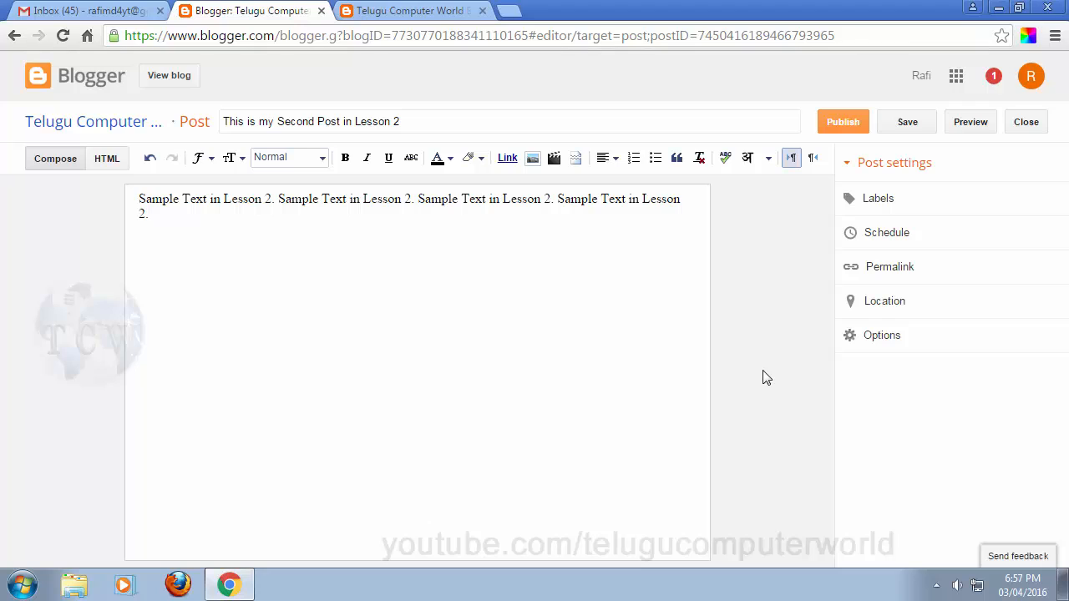
key(ctrl+v)
key(ctrl+v)
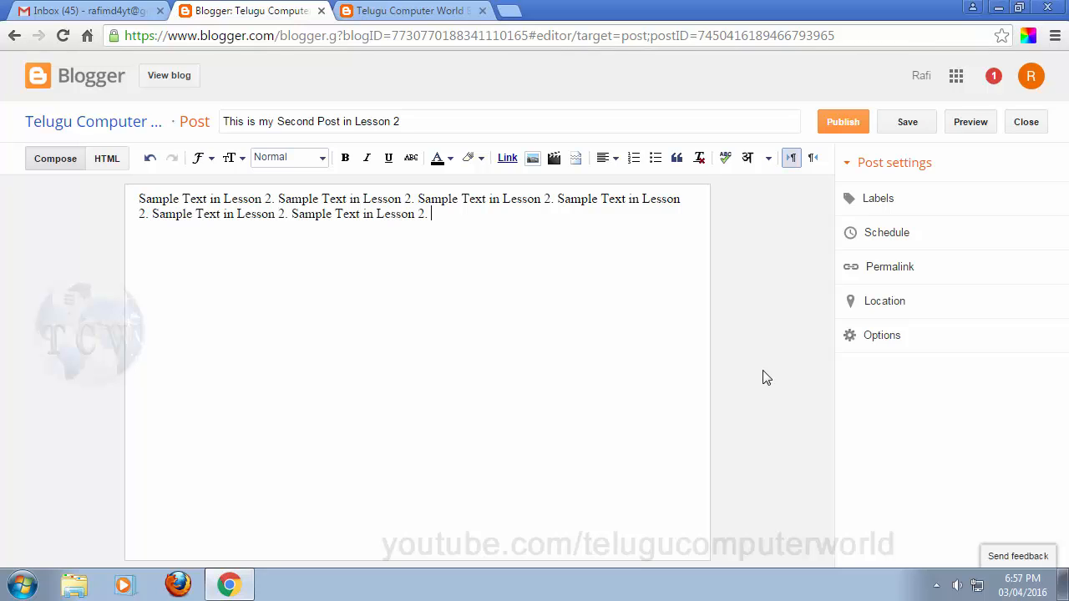
key(ctrl+v)
key(ctrl+v)
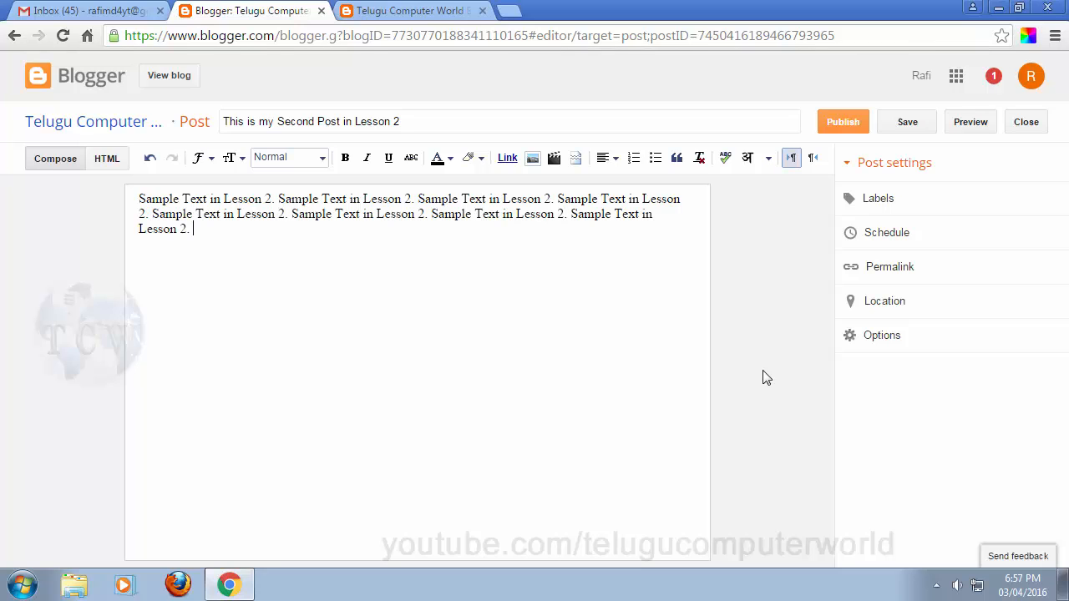
key(ctrl+v)
key(ctrl+v)
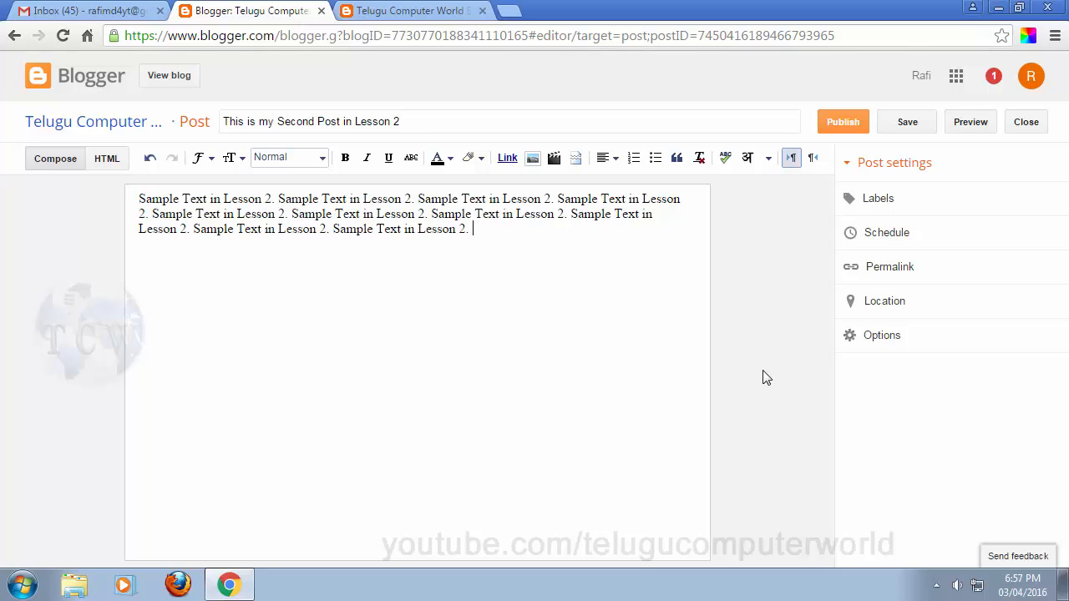
key(ctrl+v)
key(ctrl+v)
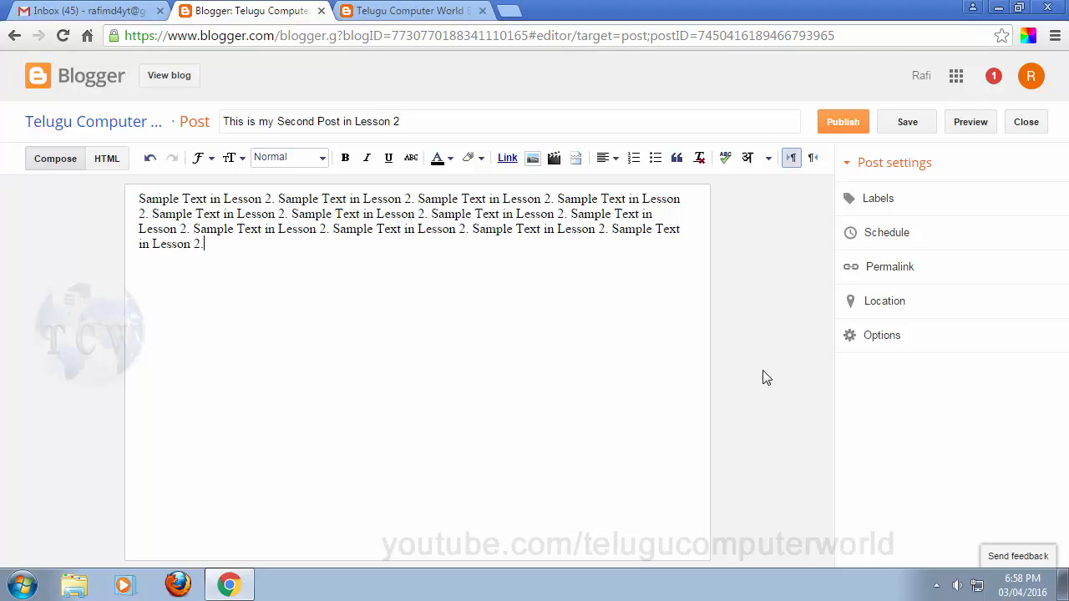
Step: Add a second paragraph made of nine copies of the sample sentence, separated from the first by a blank line
key(Return)
key(ctrl+v)
key(ctrl+v)
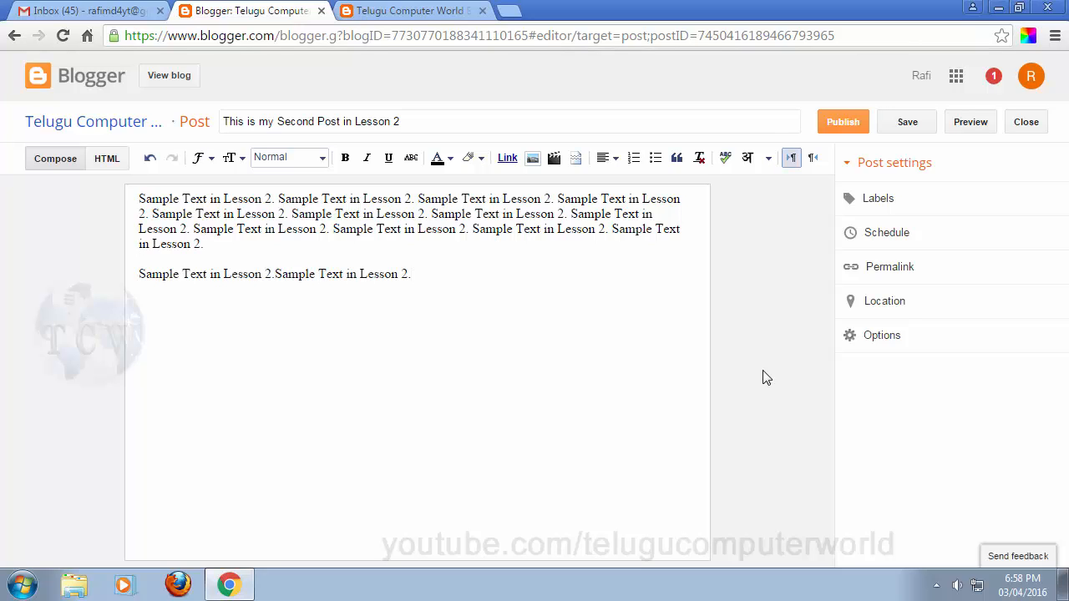
key(ctrl+v)
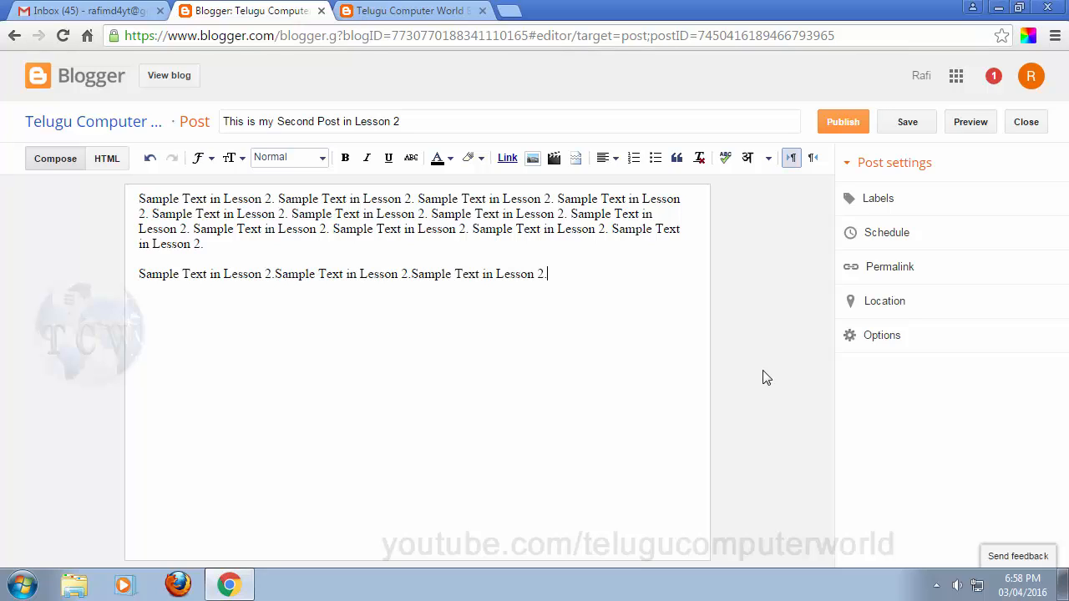
key(ctrl+v)
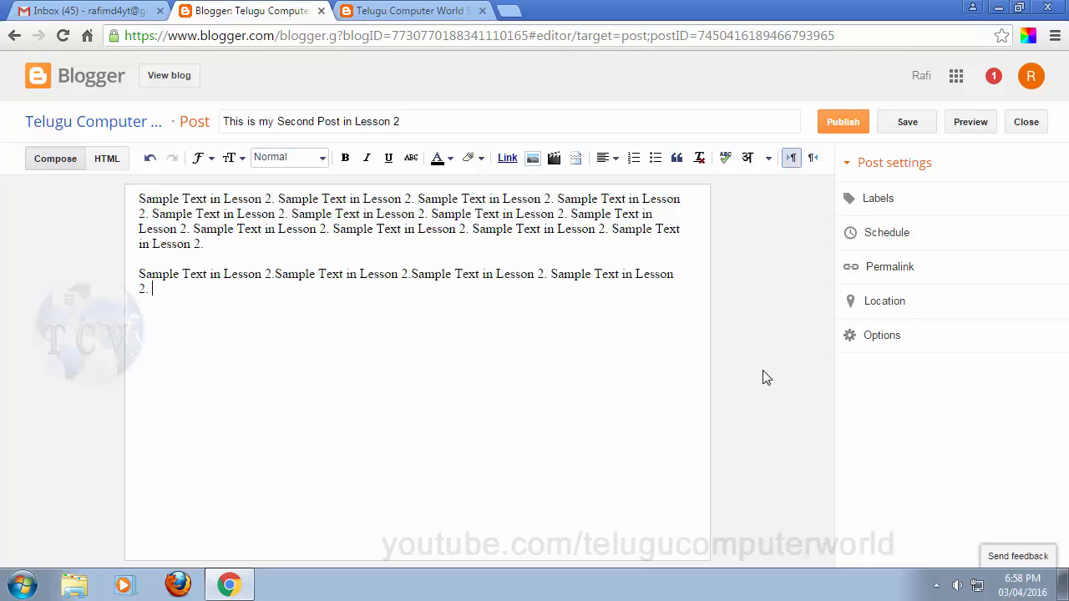
key(ctrl+v)
key(ctrl+v)
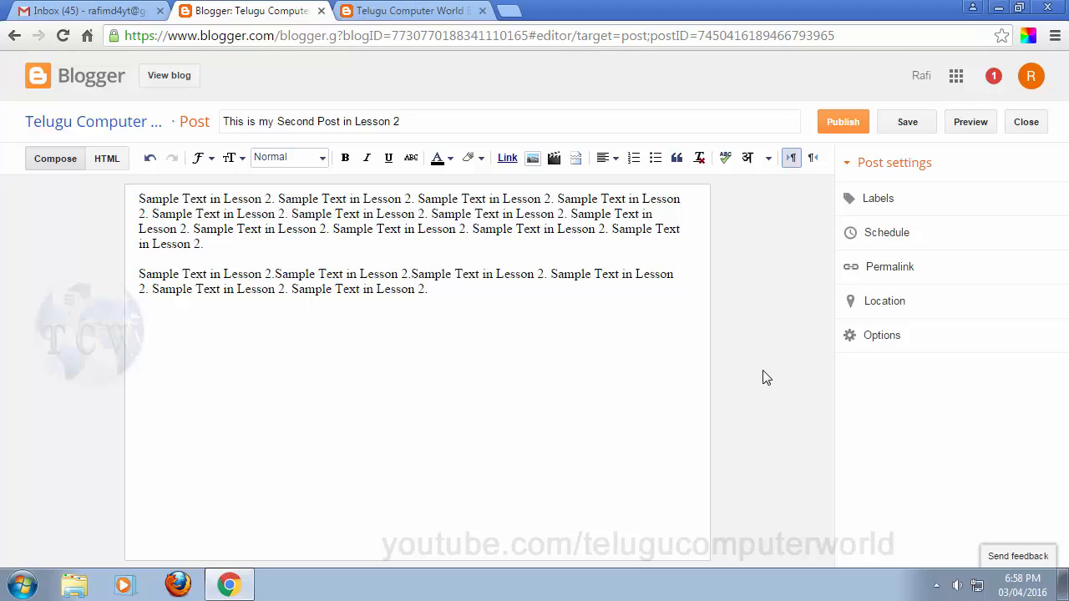
key(ctrl+v)
key(ctrl+v)
key(ctrl+v)
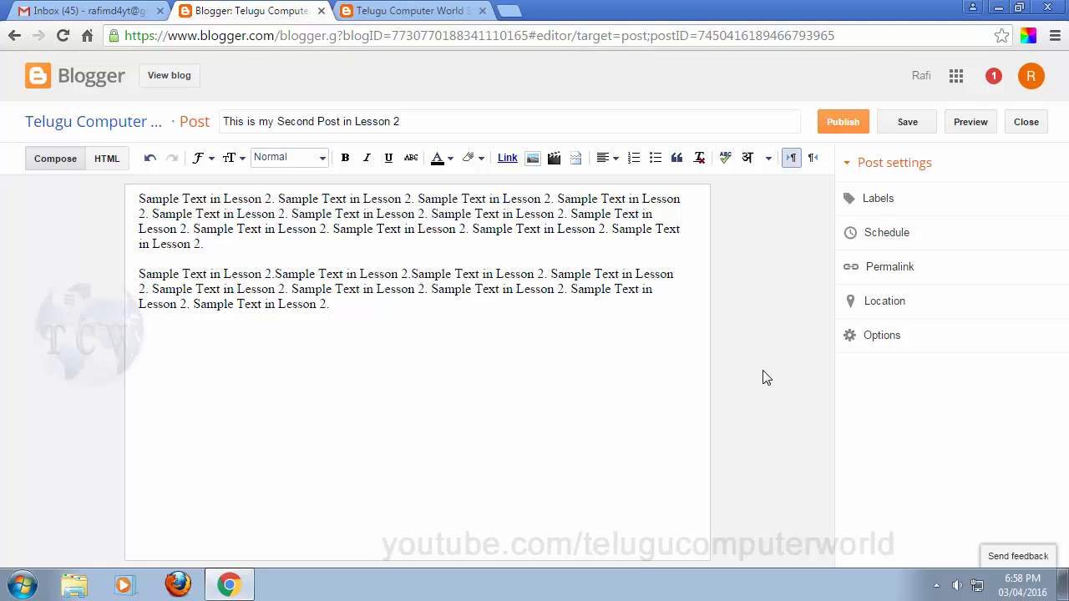
Step: Add a third paragraph starting with "Third Para :" followed by six copies of the sample sentence
text(Third Para :)
key(ctrl+v)
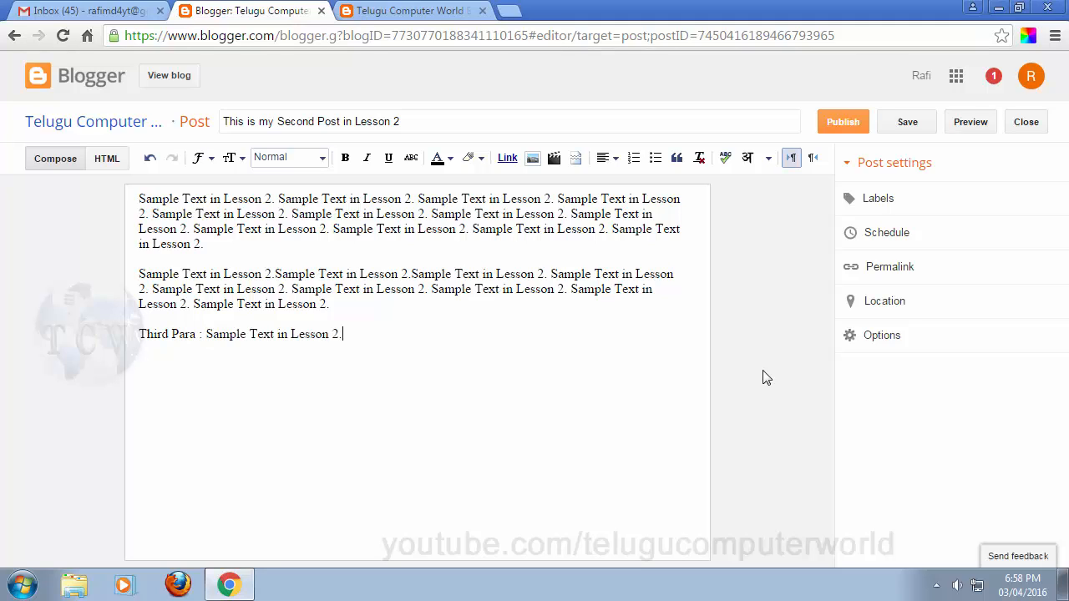
key(ctrl+v)
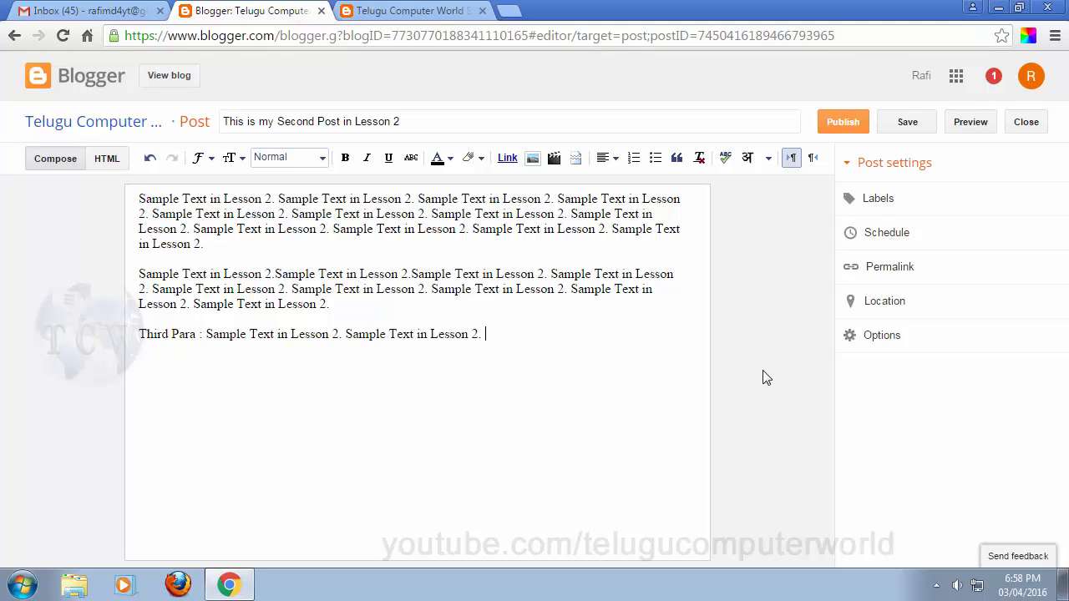
key(ctrl+v)
key(ctrl+v)
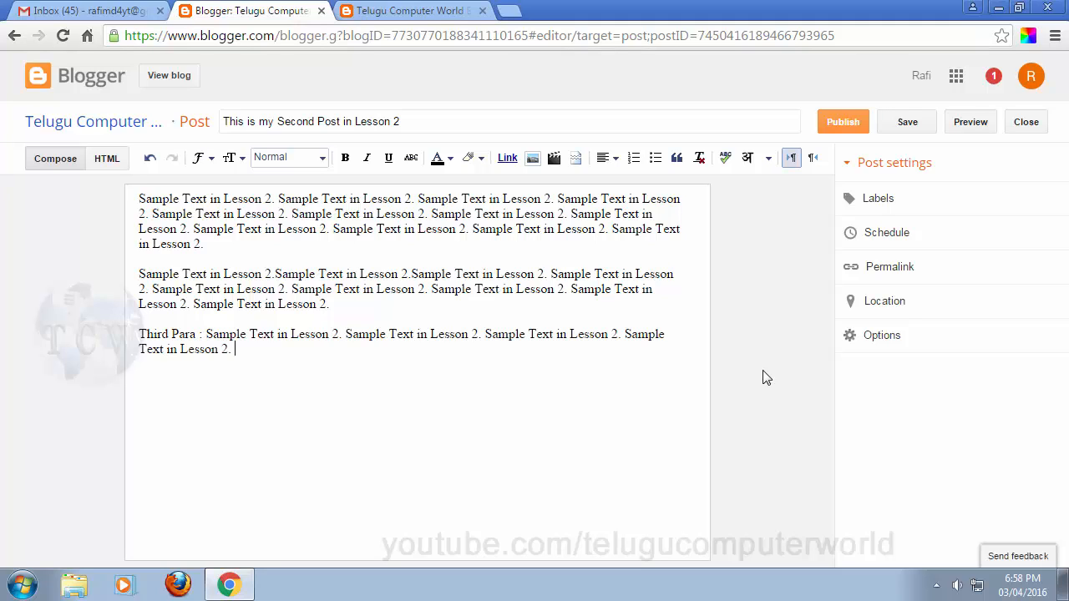
key(ctrl+v)
key(ctrl+v)
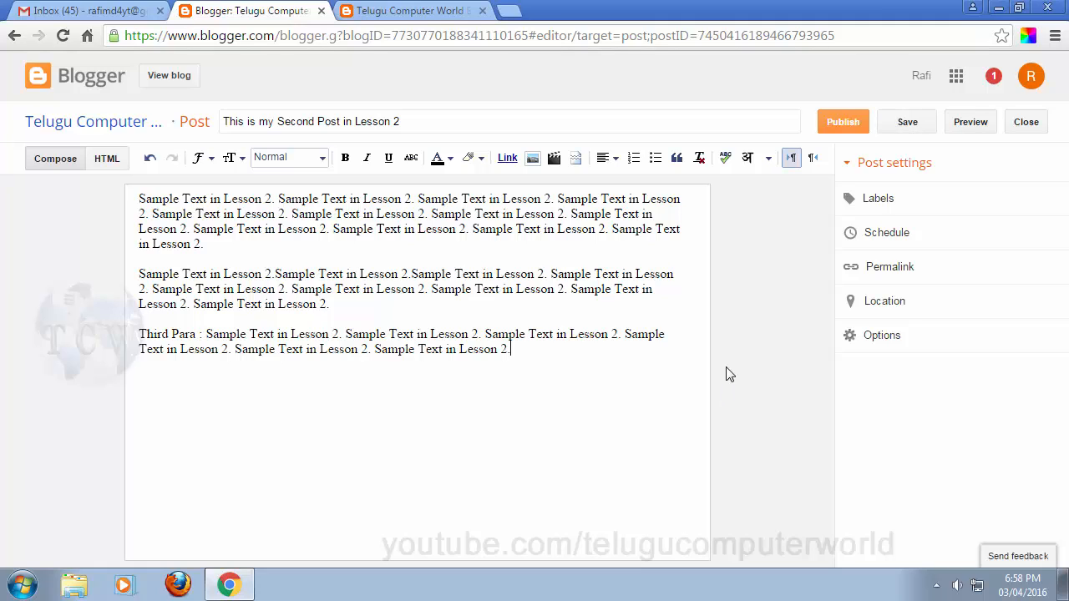
Step: Publish the post without sharing it on Google+ and view it on the live blog
click(843, 125)
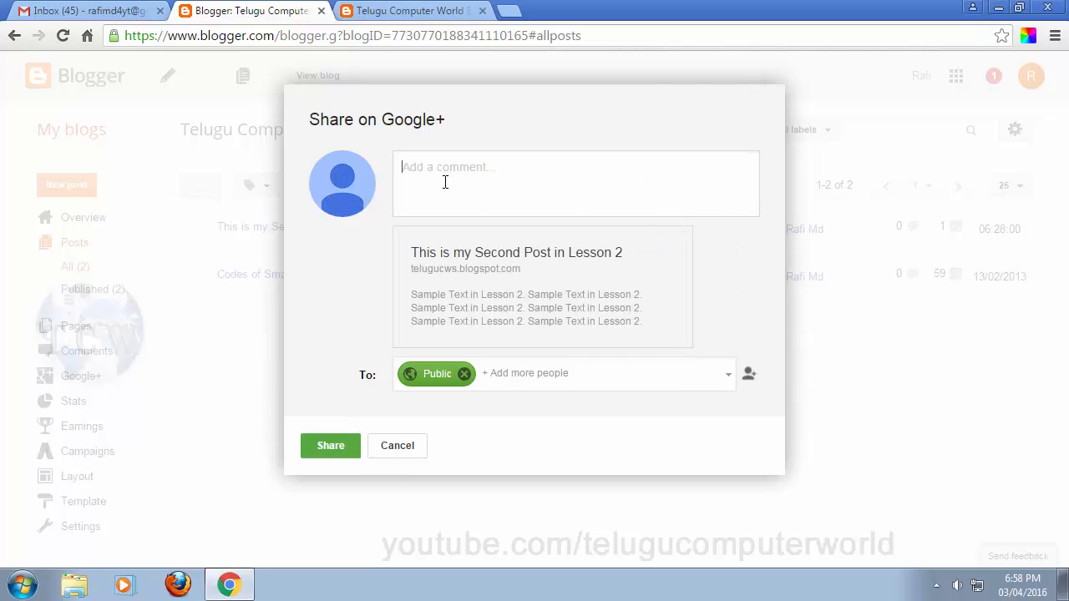
click(397, 446)
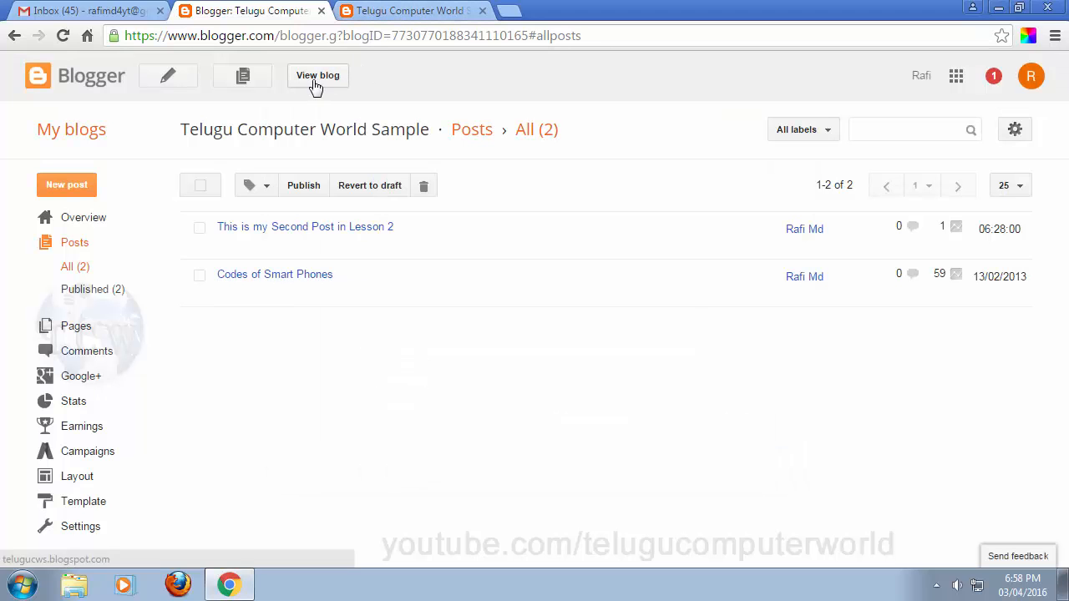
click(314, 84)
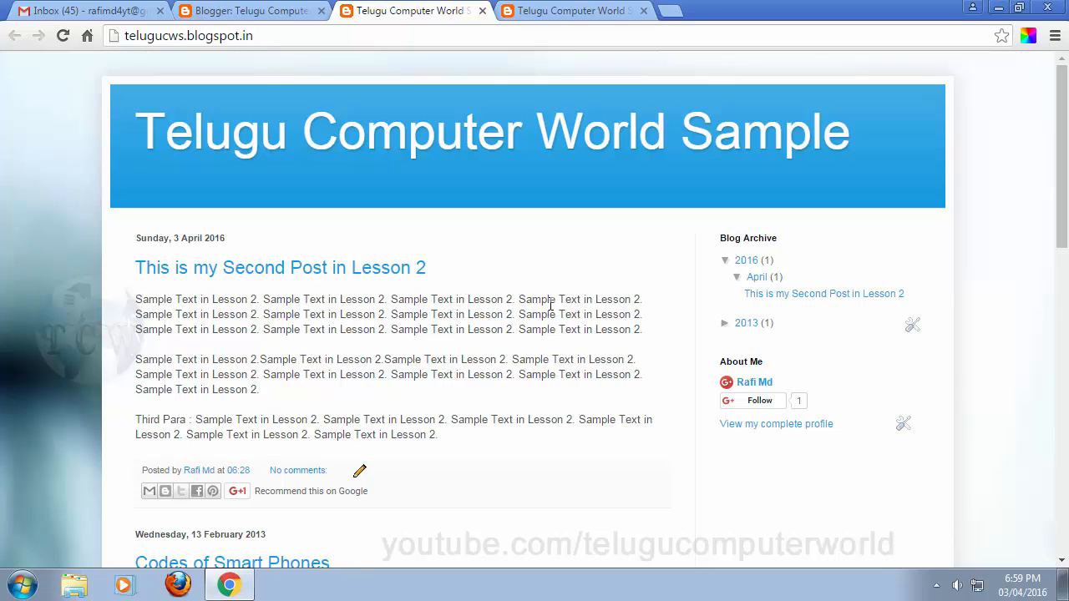
scroll(544, 305, down, 5)
scroll(544, 305, up, 5)
Step: Close the outdated copy of the blog and look over the new post on the remaining blog page
click(568, 11)
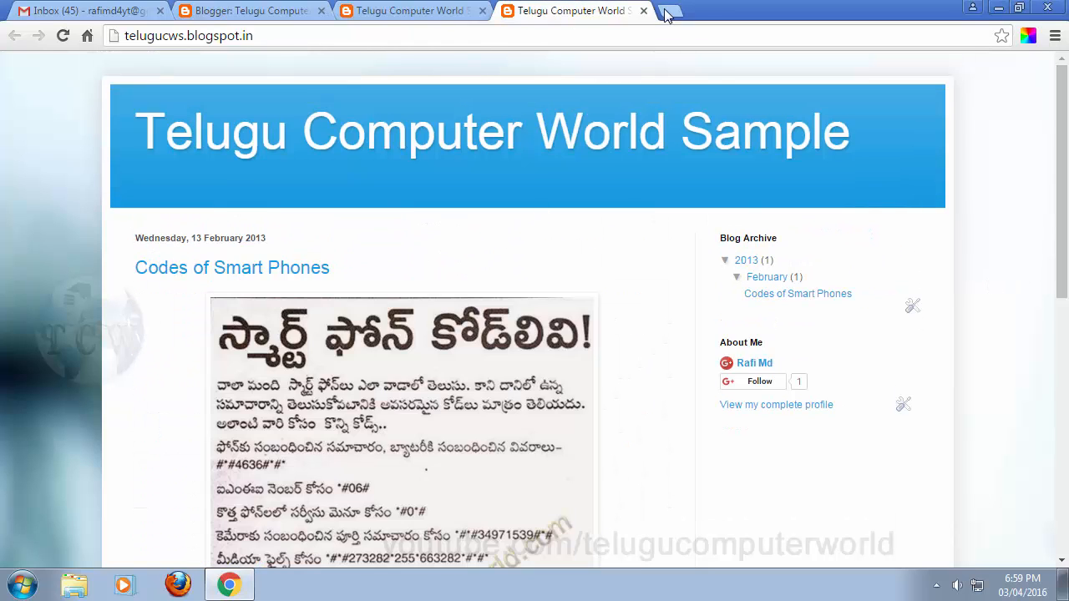
click(643, 11)
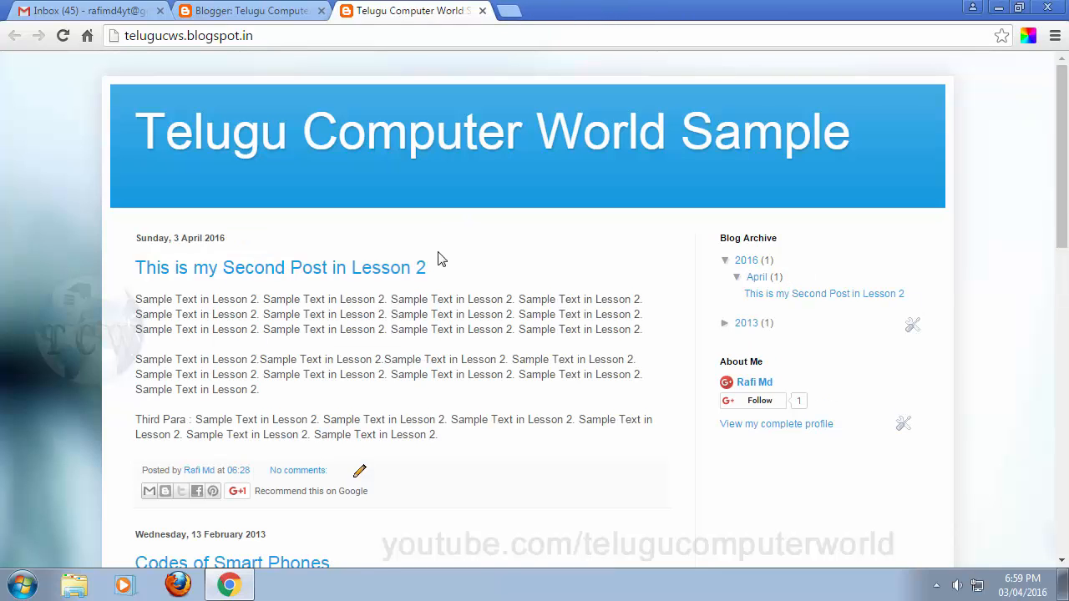
scroll(440, 259, down, 5)
scroll(470, 323, up, 5)
scroll(417, 301, down, 1)
scroll(347, 278, up, 1)
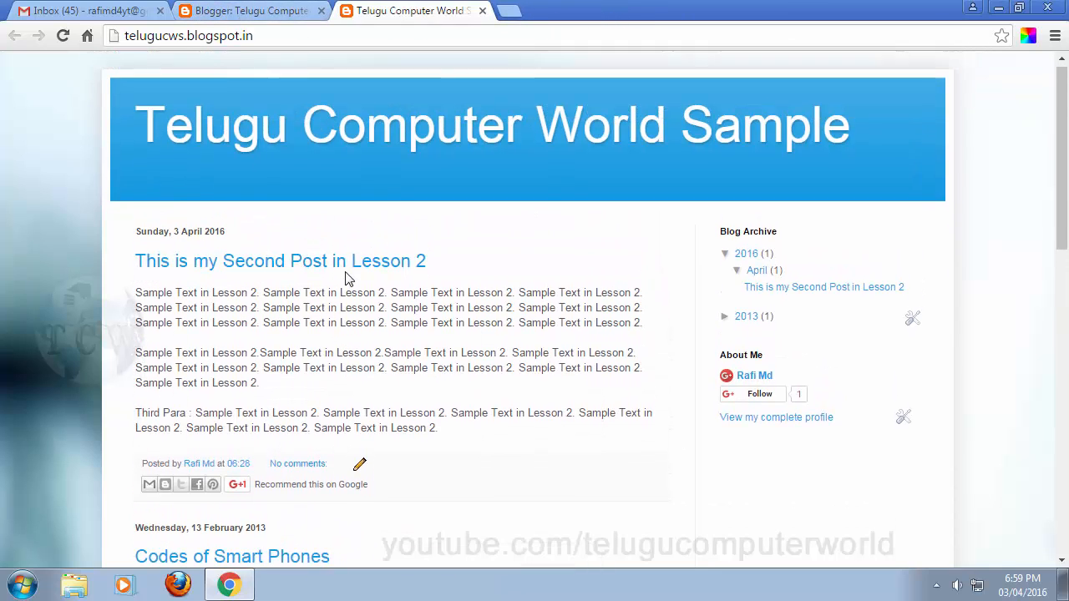
Step: Return to the Blogger dashboard and reopen the template customiser at the advanced Page Text settings
click(266, 10)
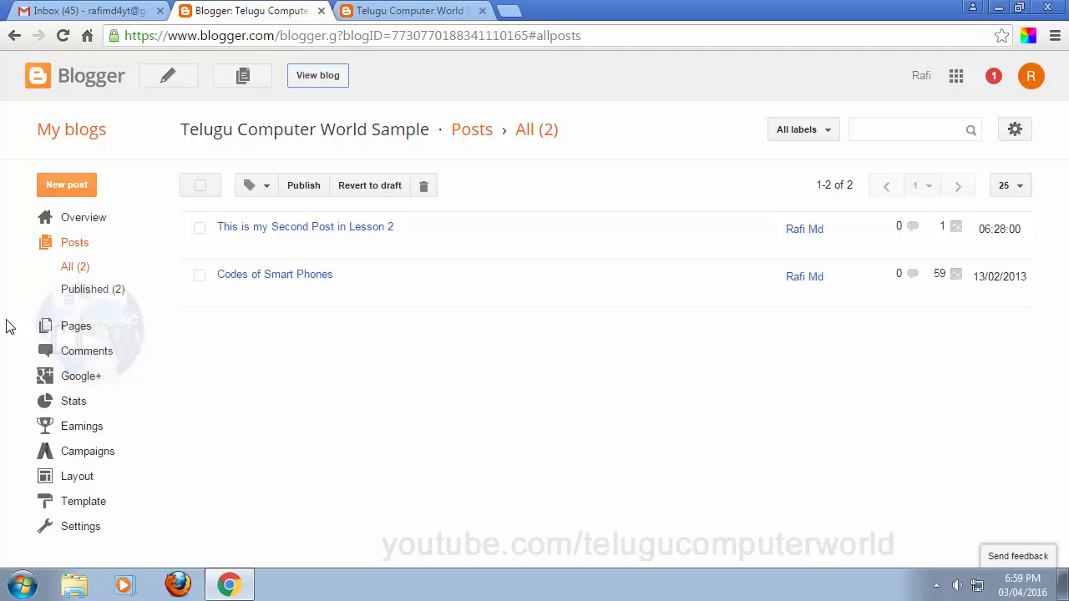
click(94, 510)
click(299, 494)
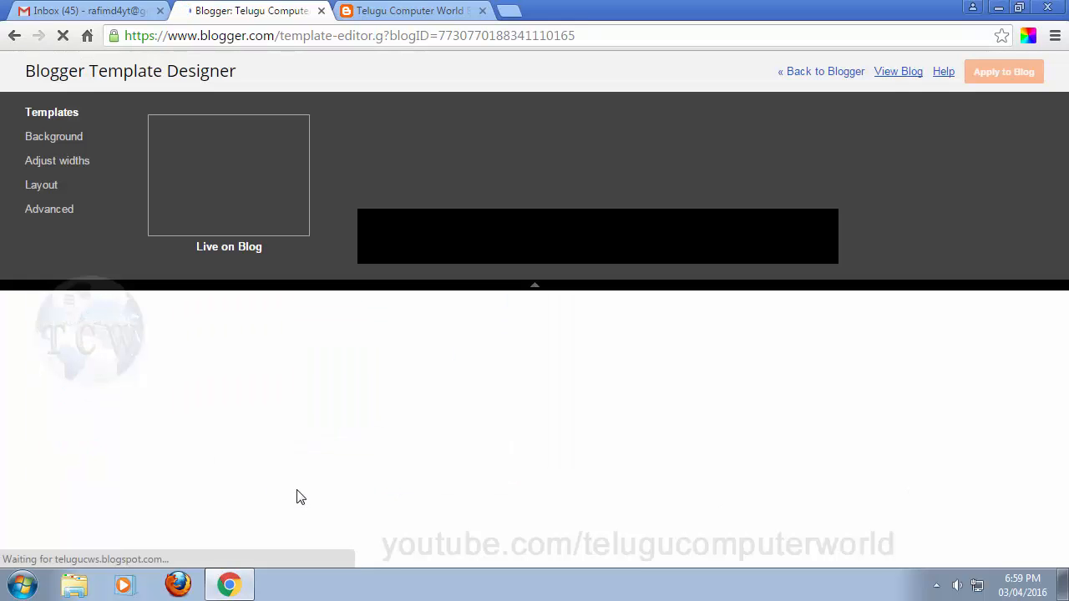
click(44, 213)
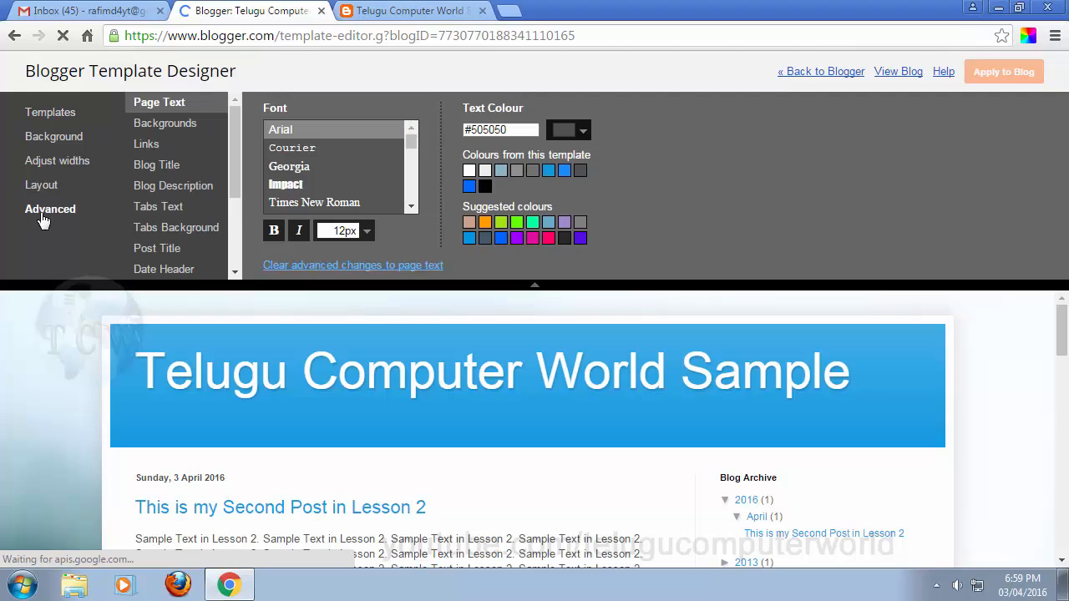
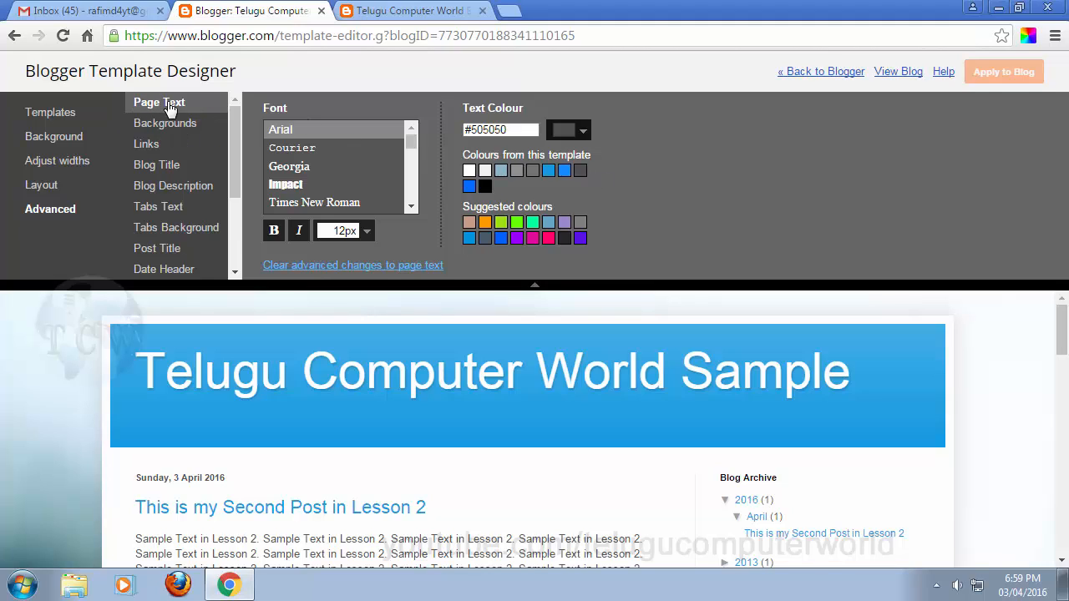
Step: Try the Courier font for the page text and check it on the paragraphs of the second sample post
click(298, 152)
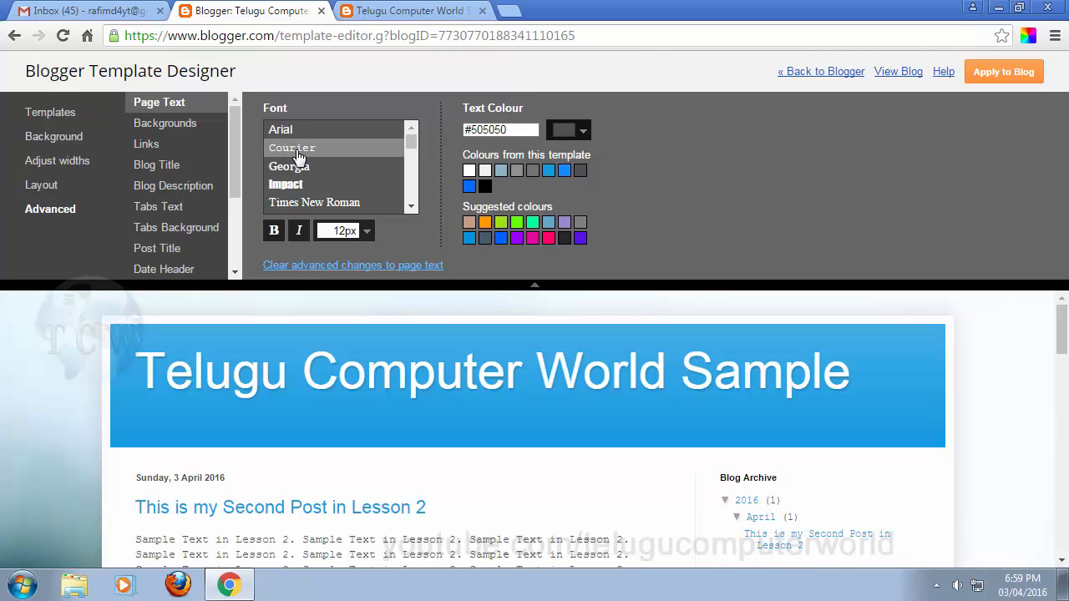
scroll(406, 534, down, 5)
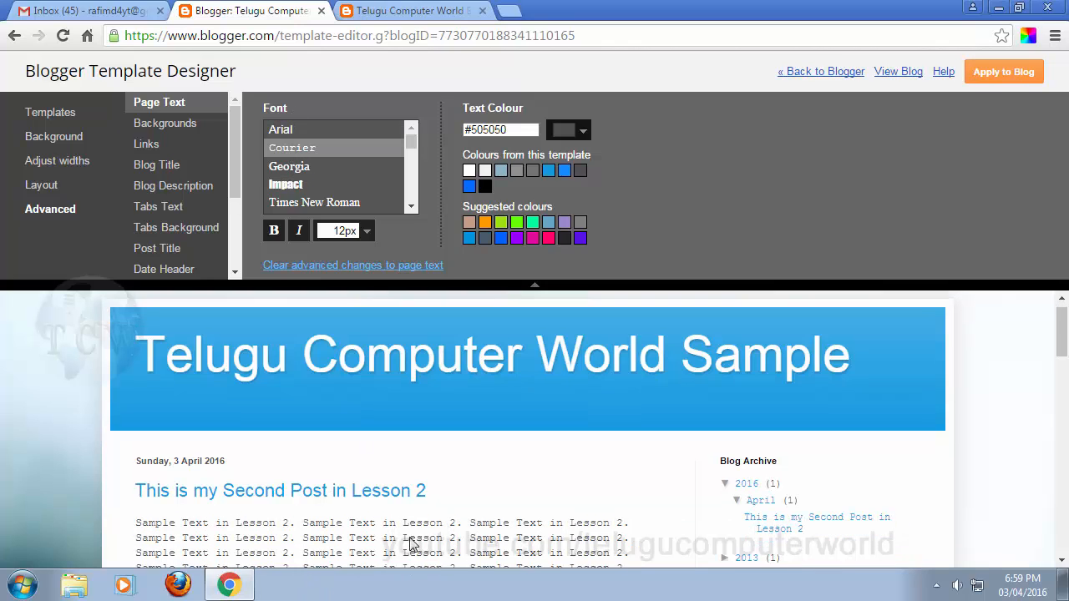
scroll(364, 423, up, 1)
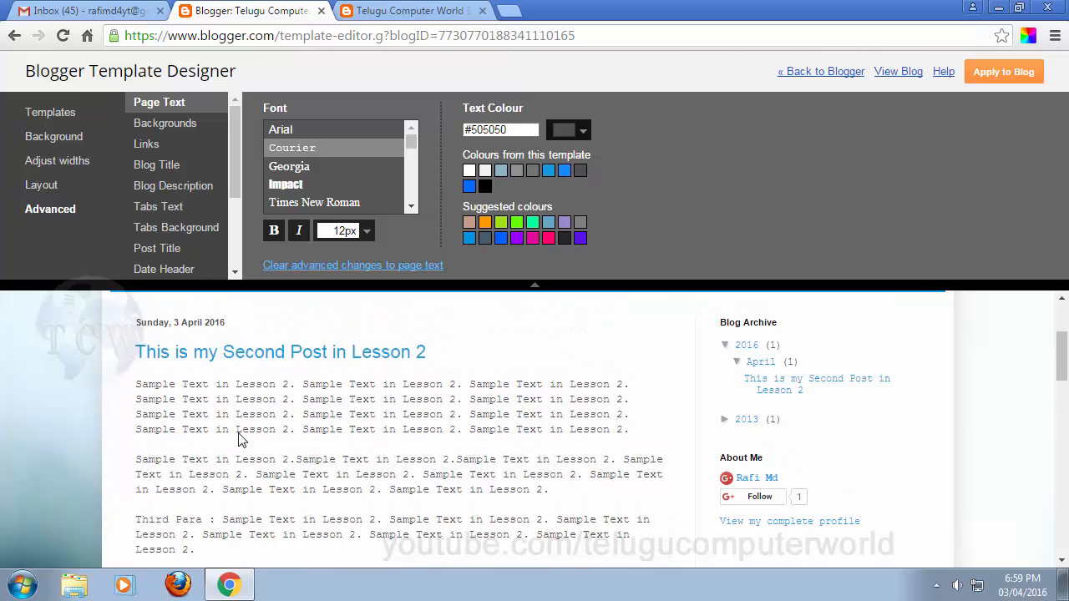
scroll(434, 430, down, 3)
scroll(460, 425, up, 3)
scroll(305, 478, down, 3)
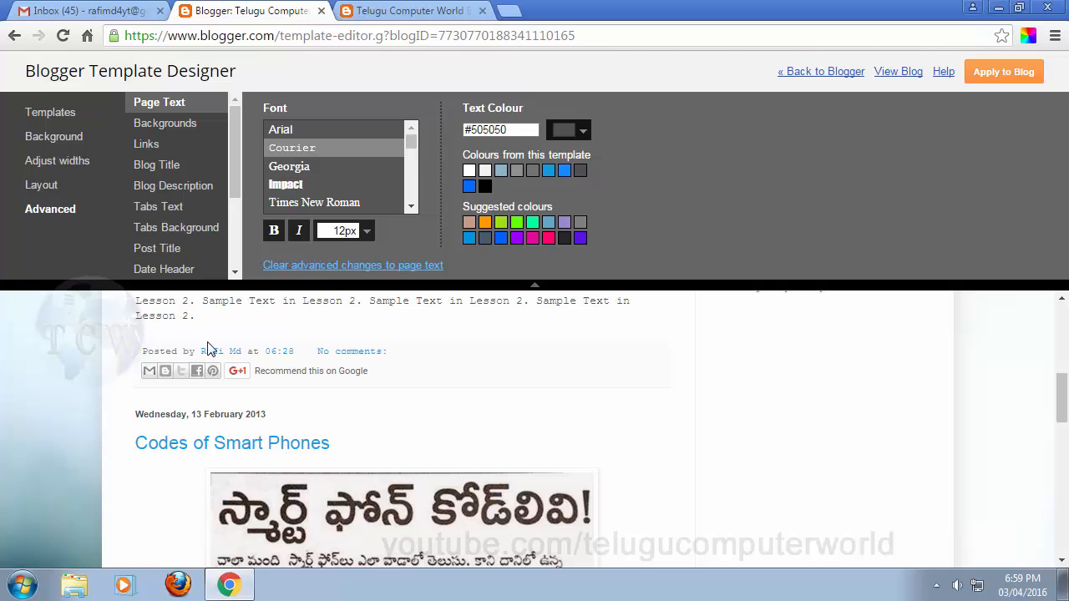
scroll(556, 414, up, 3)
scroll(555, 413, down, 3)
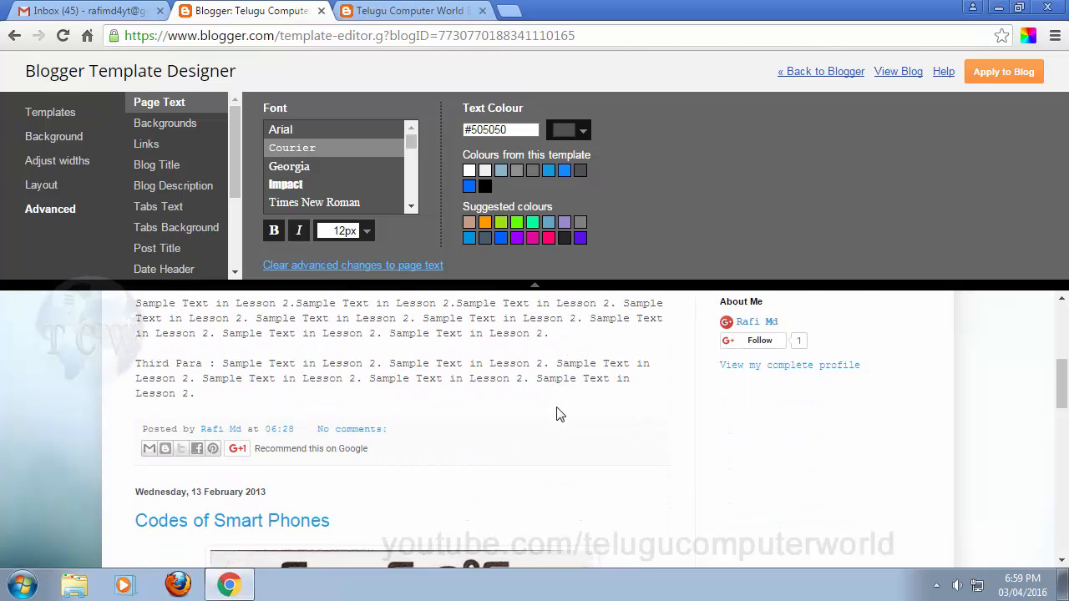
scroll(556, 414, up, 3)
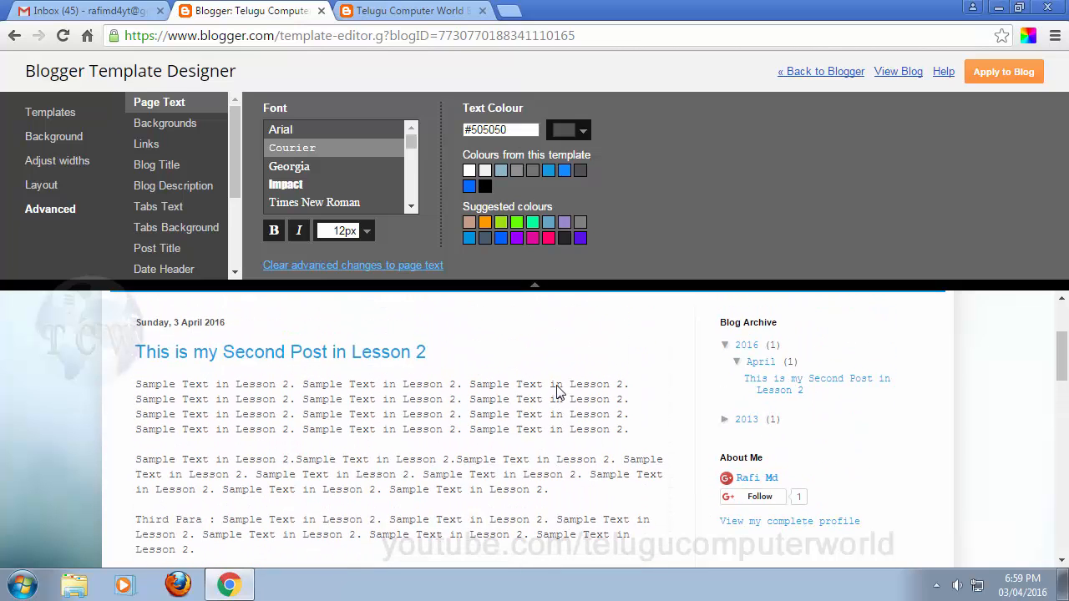
Step: Try the Georgia font for the page text and look over the post paragraphs in the preview
click(294, 167)
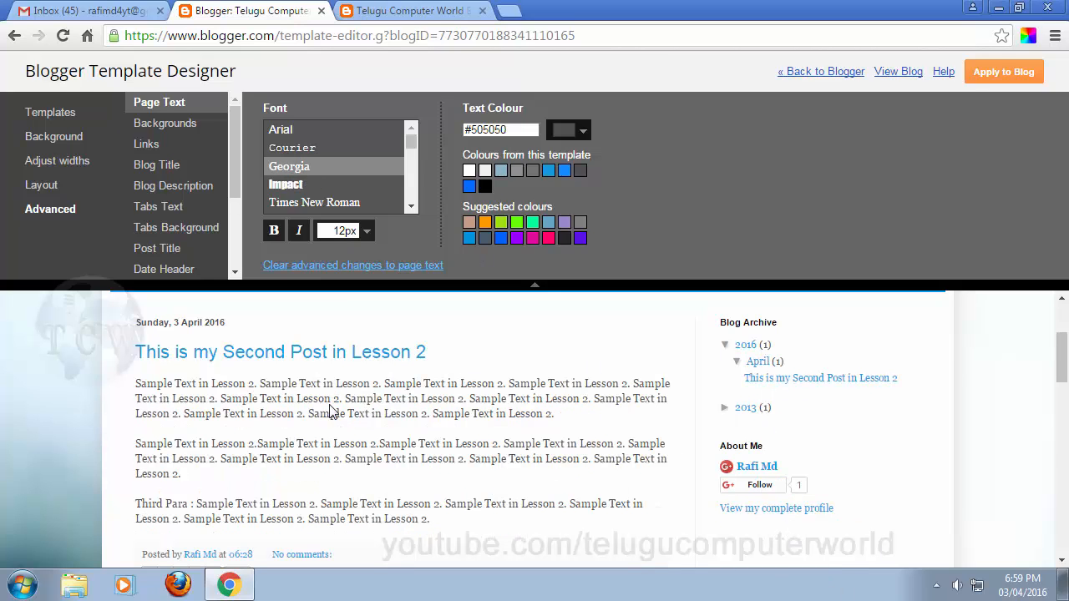
scroll(334, 413, down, 3)
scroll(372, 418, up, 4)
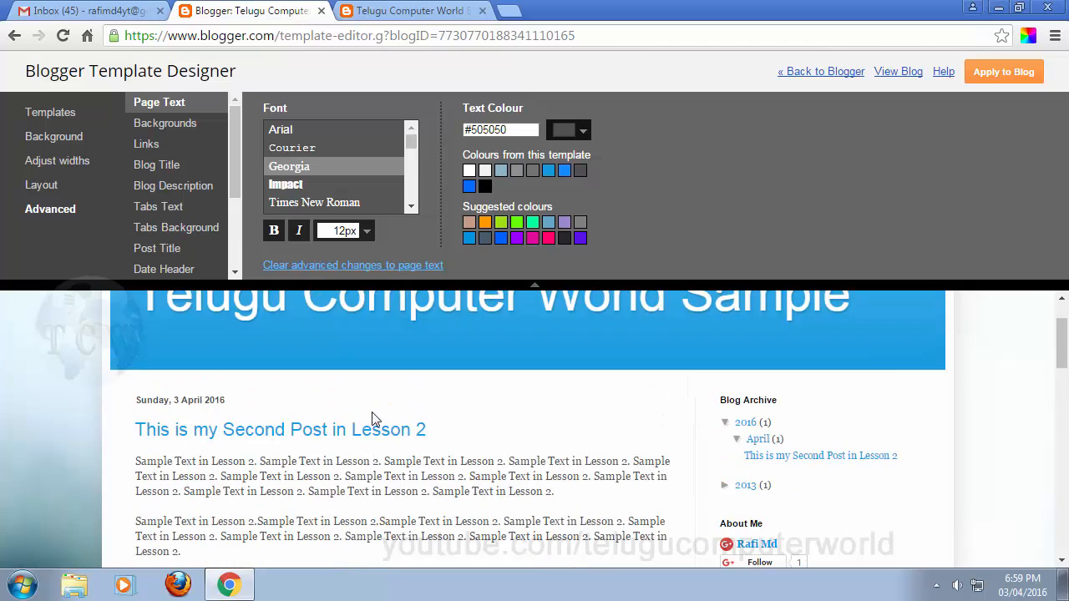
scroll(370, 417, down, 3)
scroll(313, 395, up, 3)
scroll(314, 396, down, 1)
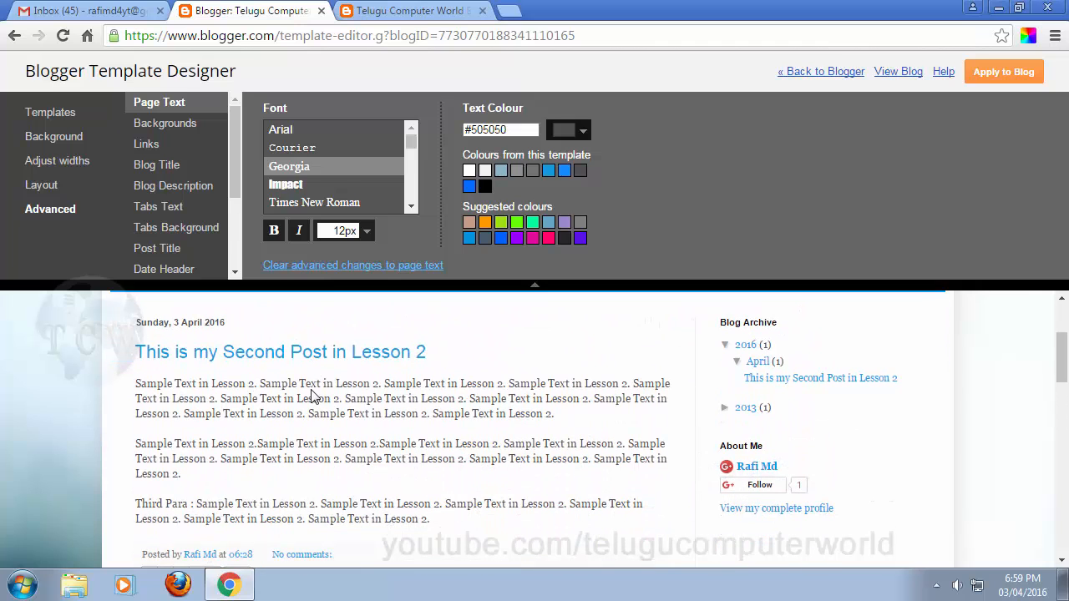
Step: Try Impact, Times New Roman, Arvo, Coming Soon and Crimson Text in turn as the page text font
click(286, 186)
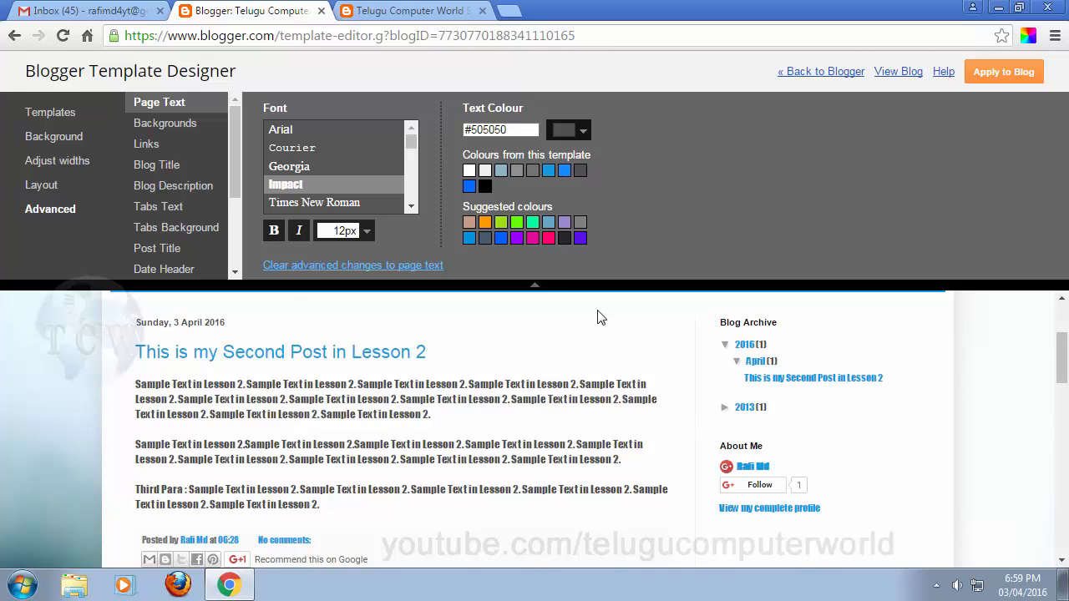
click(333, 205)
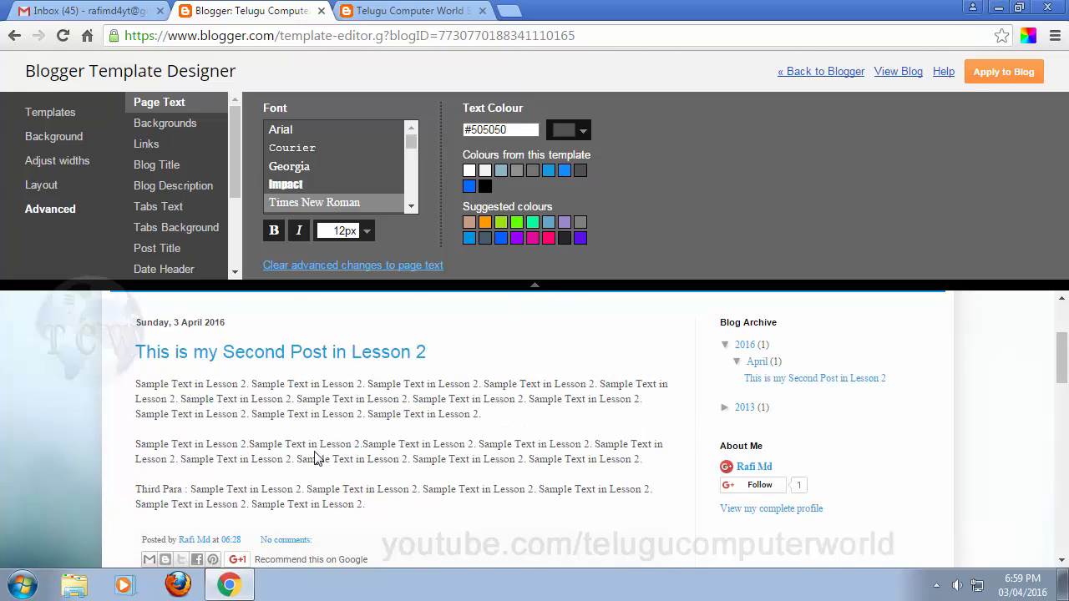
scroll(339, 158, down, 2)
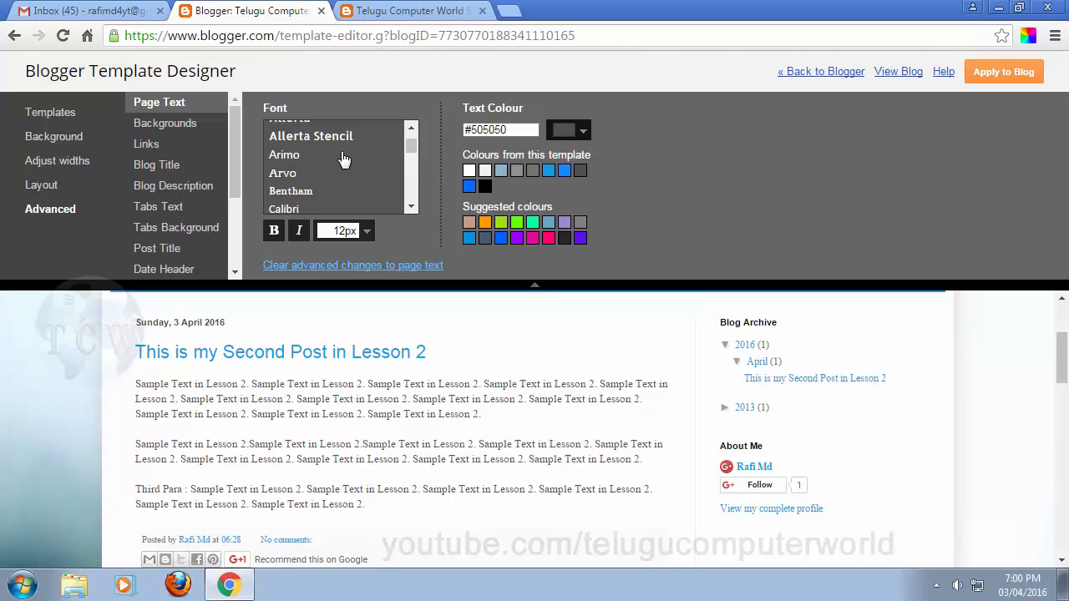
click(284, 173)
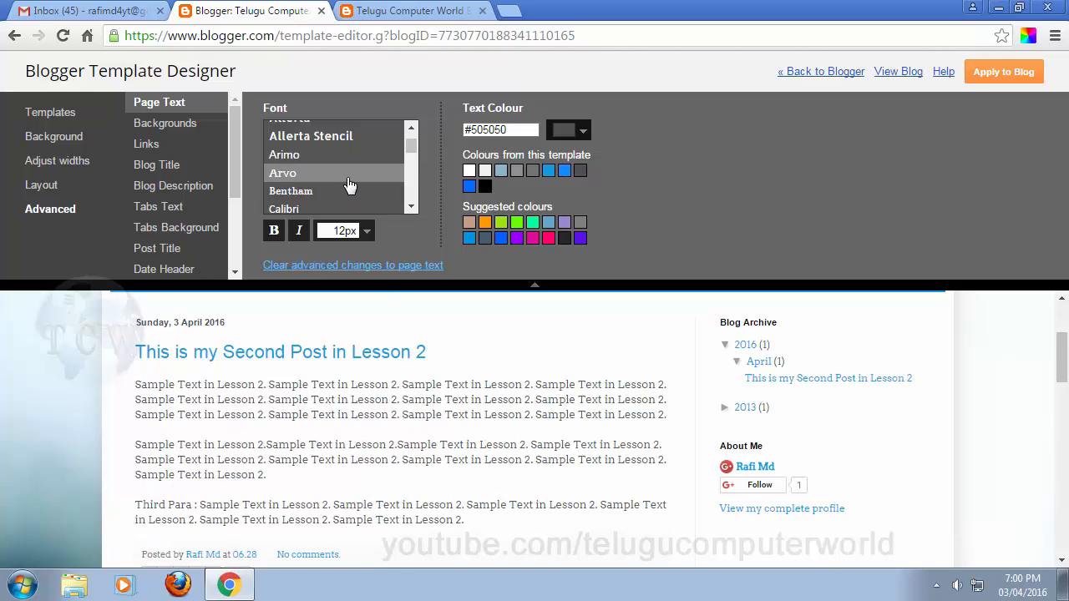
scroll(346, 186, down, 2)
click(309, 182)
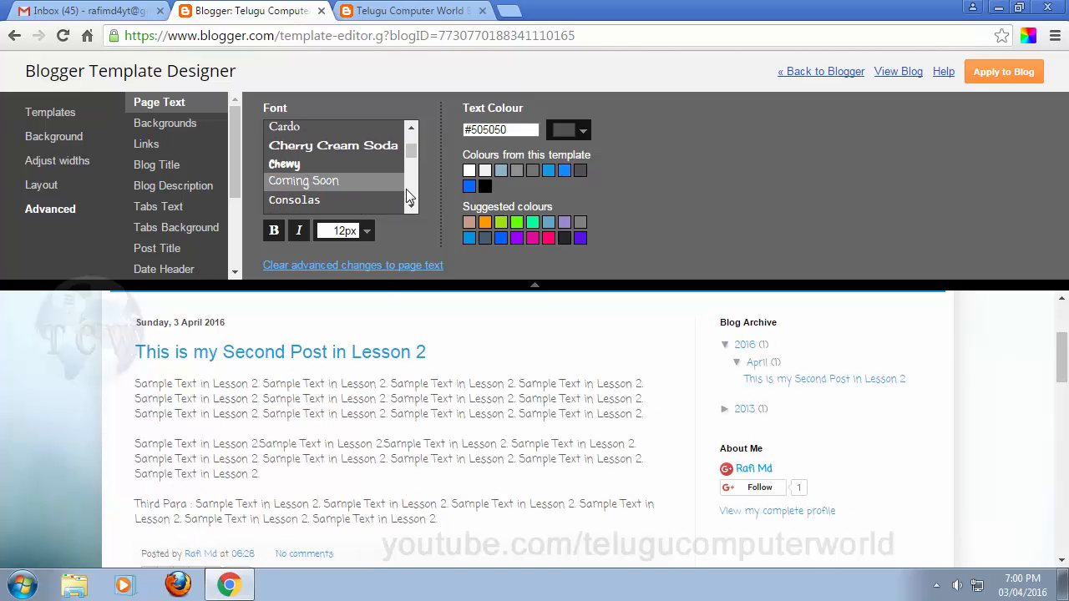
scroll(406, 189, down, 3)
click(307, 156)
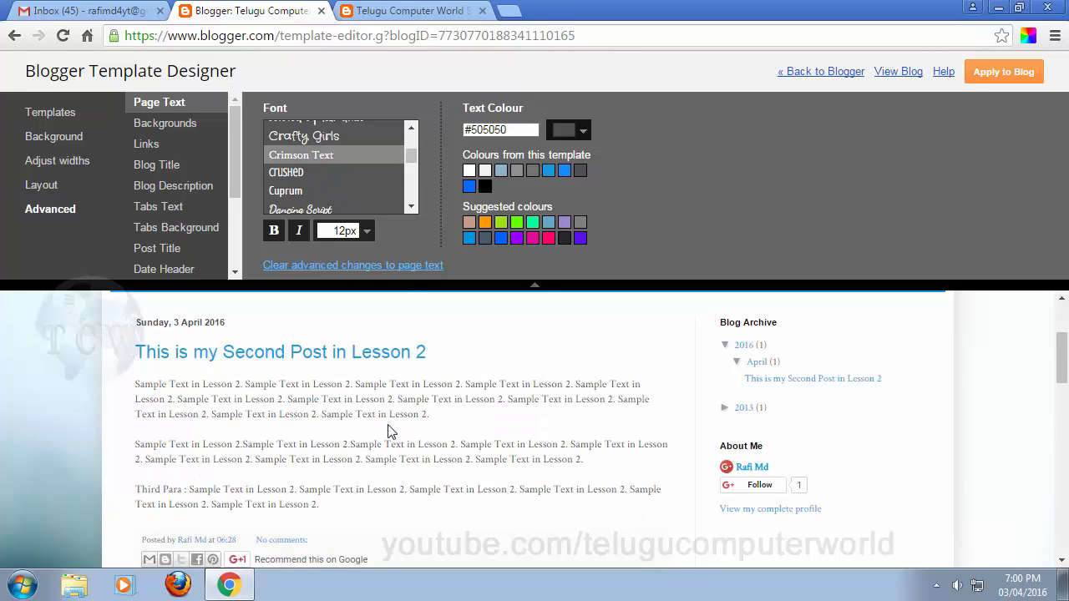
Step: Try the decorative fonts Dancing Script, Homemade Apple and Josefin Slab for the page text
scroll(346, 171, down, 2)
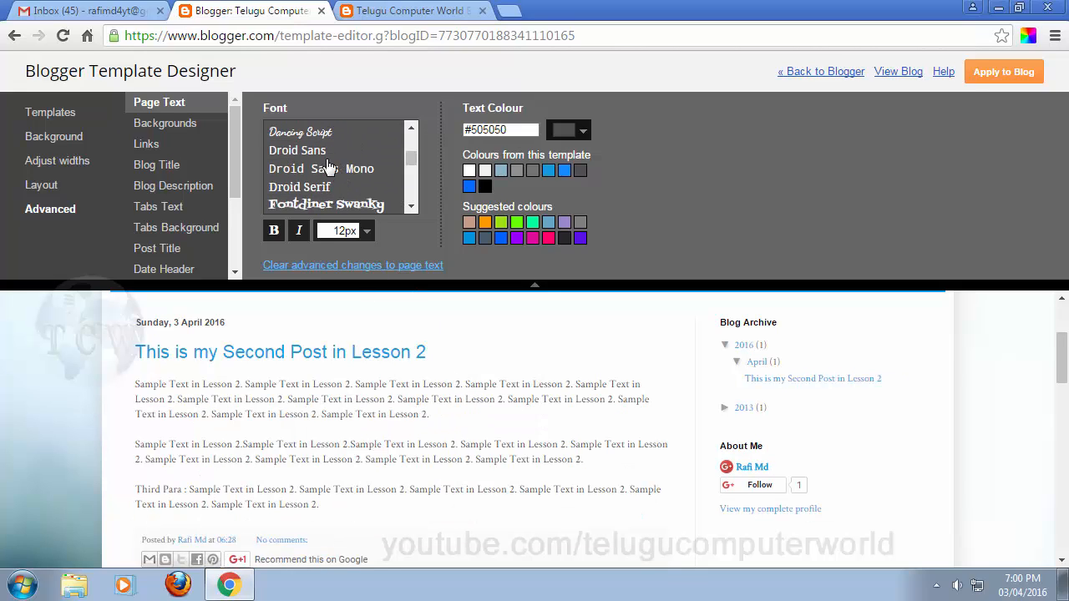
click(305, 135)
scroll(351, 167, down, 4)
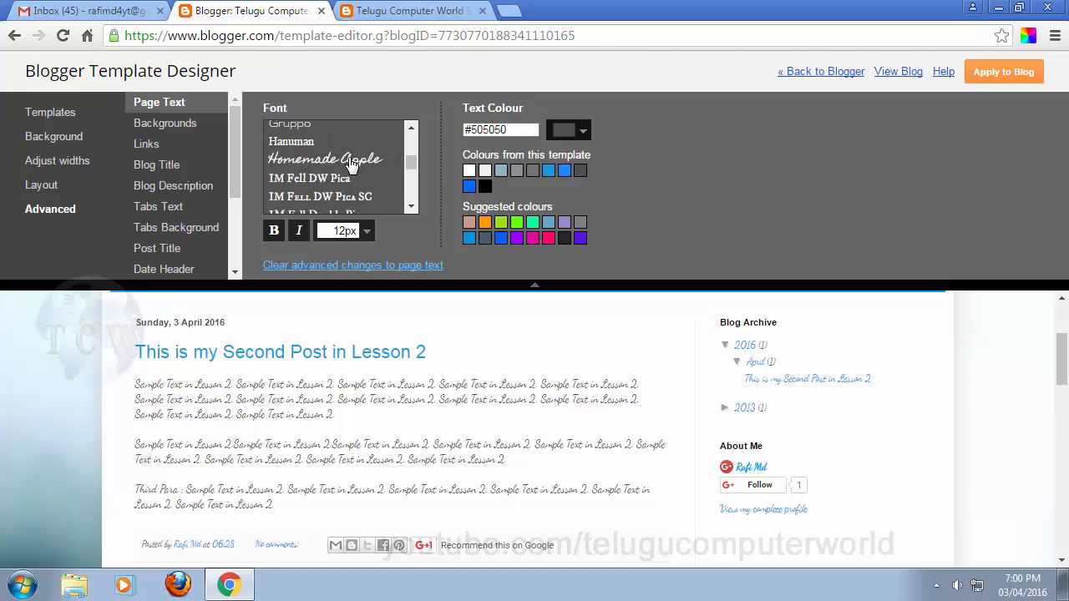
click(322, 166)
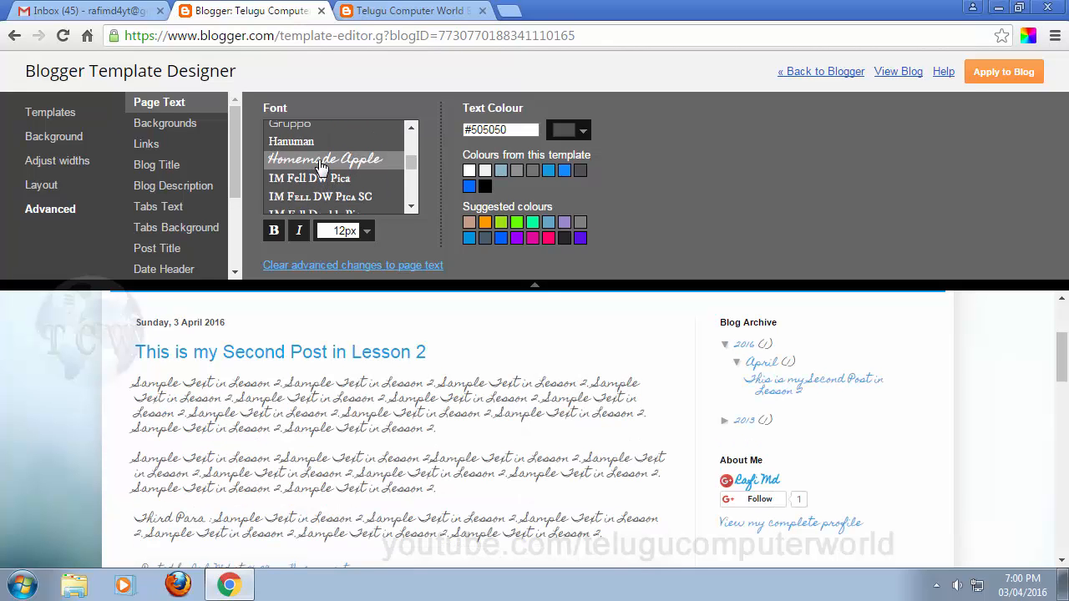
scroll(321, 166, down, 5)
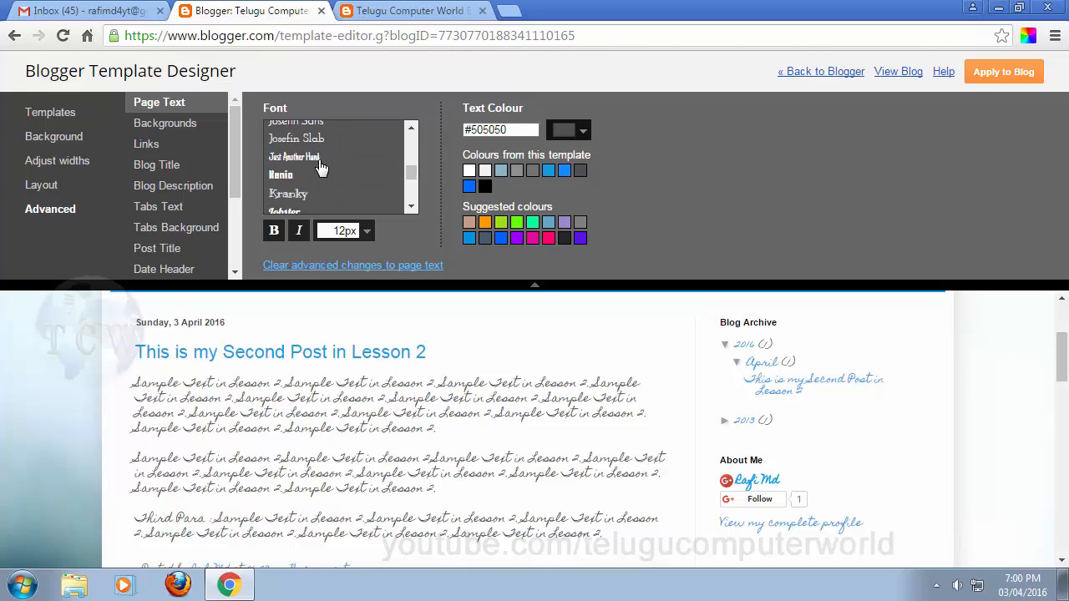
click(298, 144)
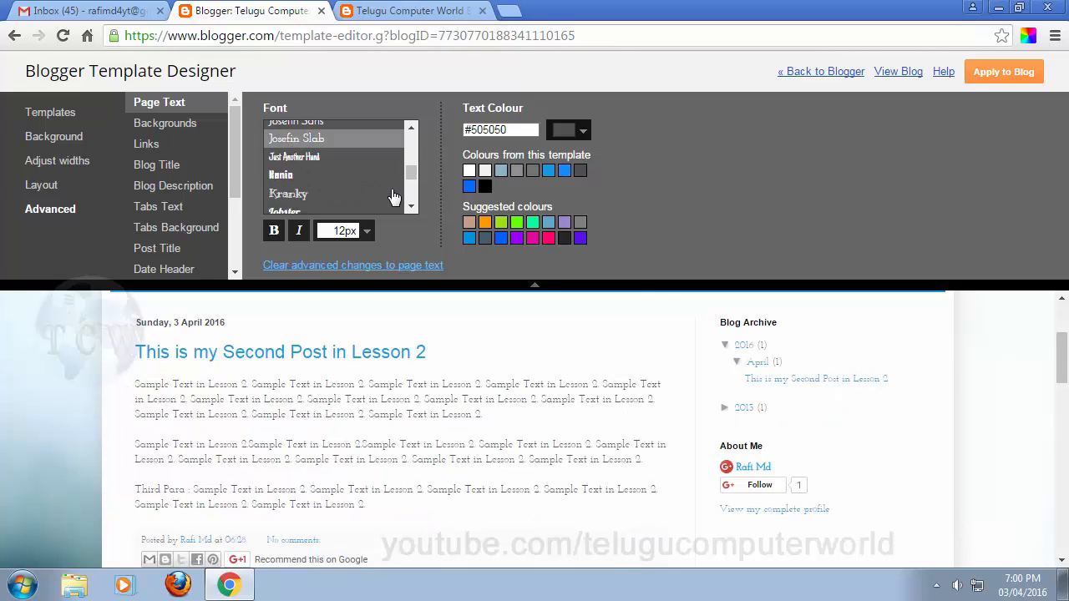
Step: Set the page text font to Neucha and apply the template change to the blog
scroll(310, 150, down, 8)
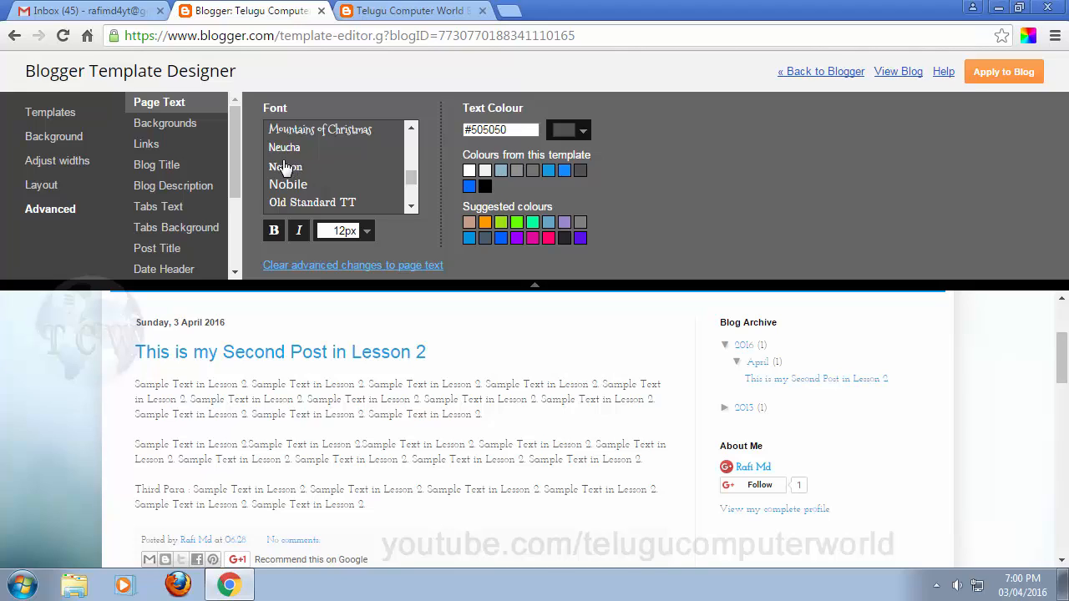
click(284, 149)
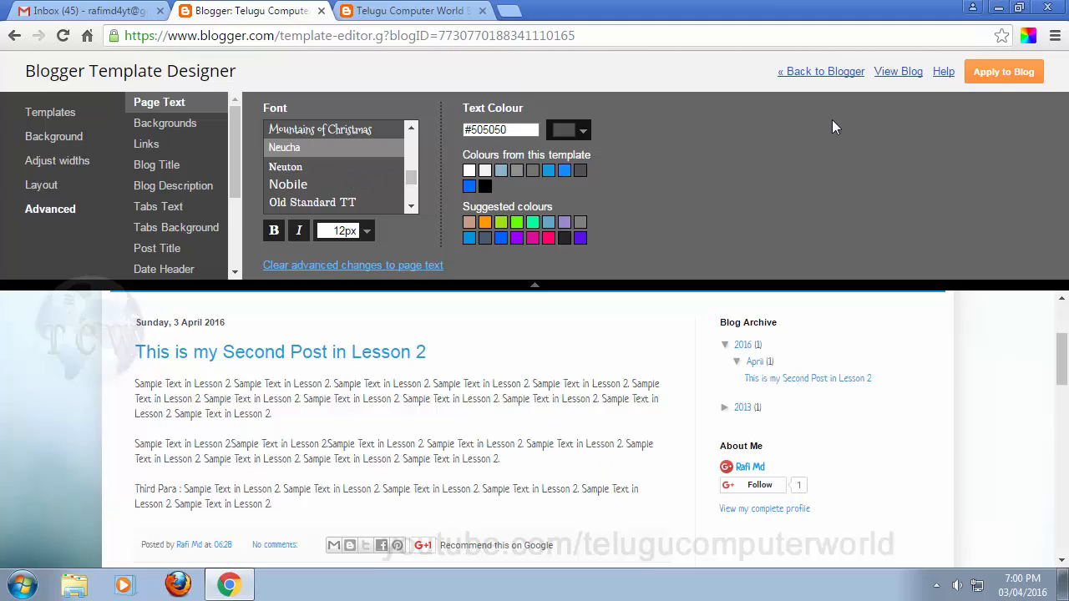
click(996, 79)
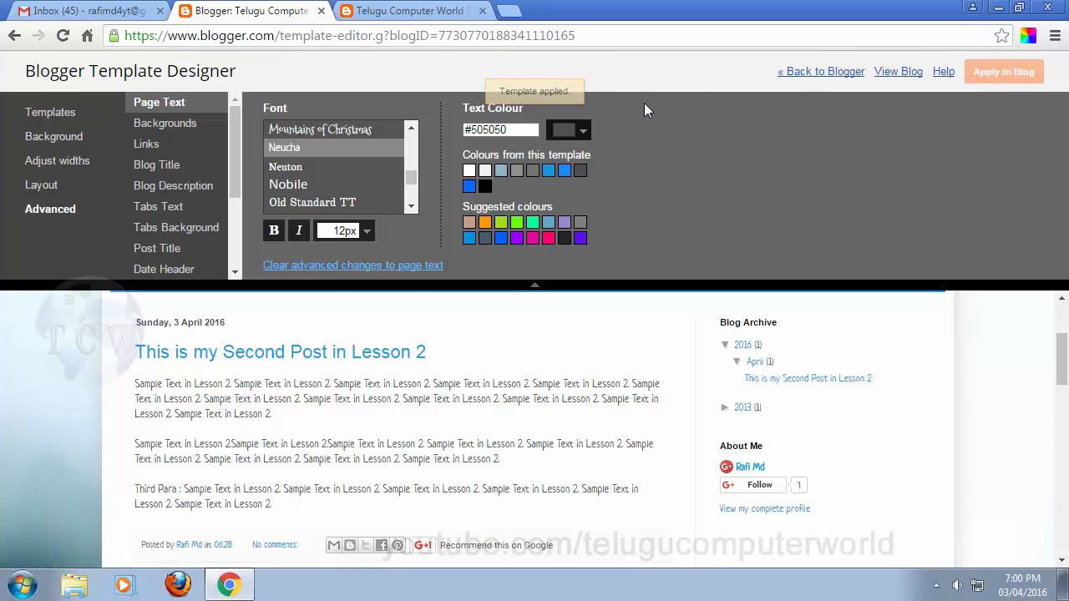
Step: View the live blog and compare its page text with the copy opened before the font change
click(898, 72)
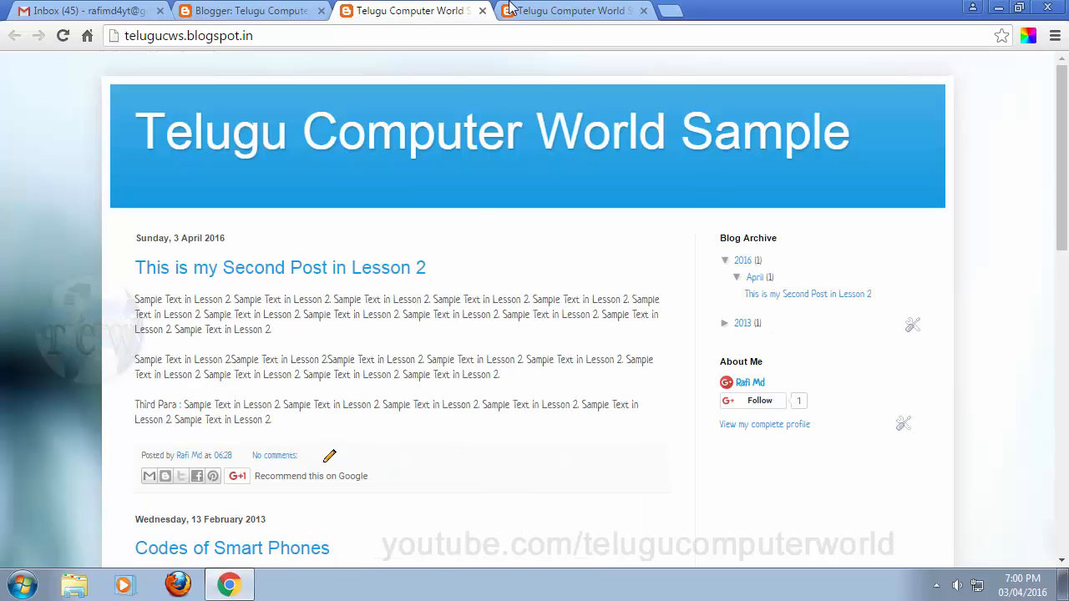
click(566, 9)
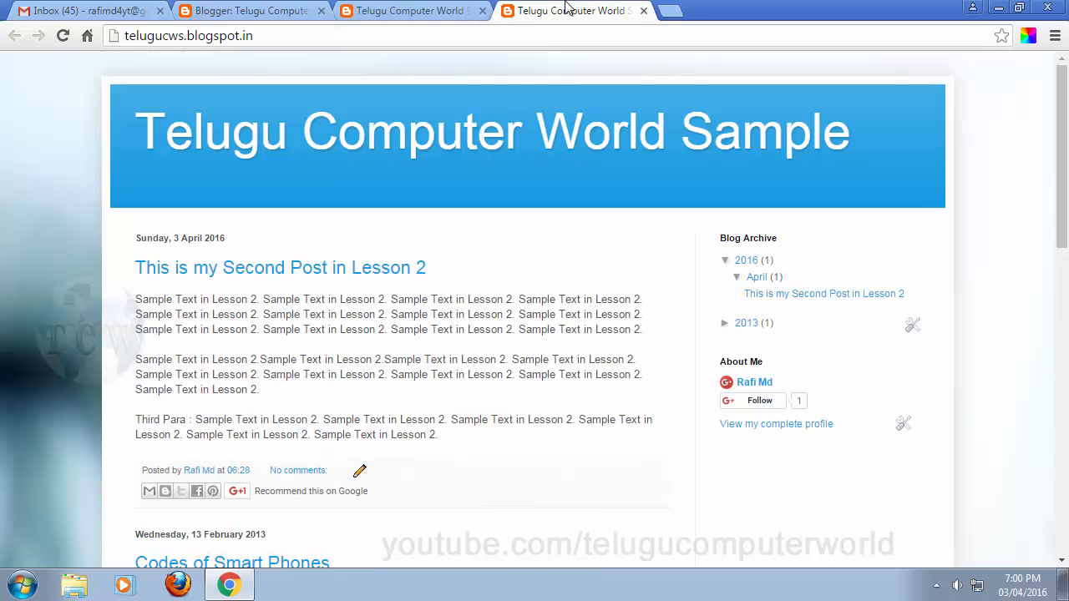
click(434, 8)
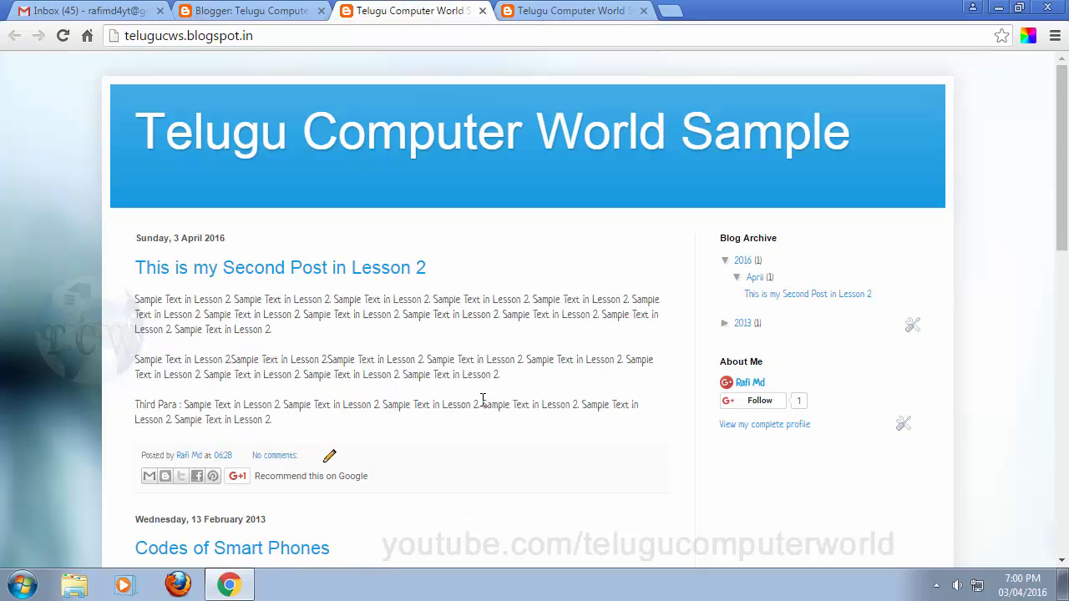
click(601, 10)
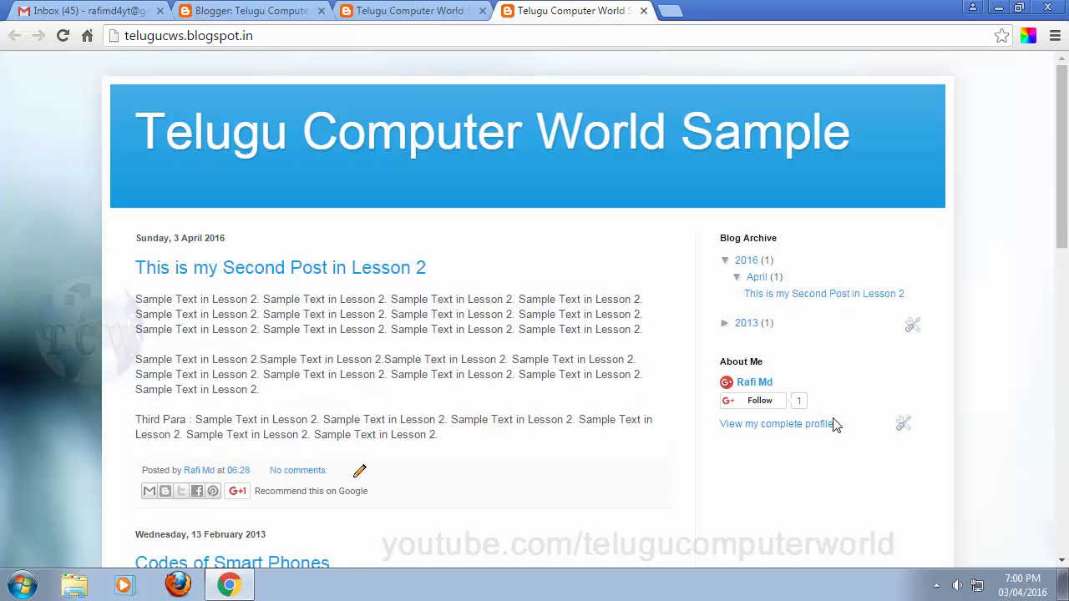
click(404, 11)
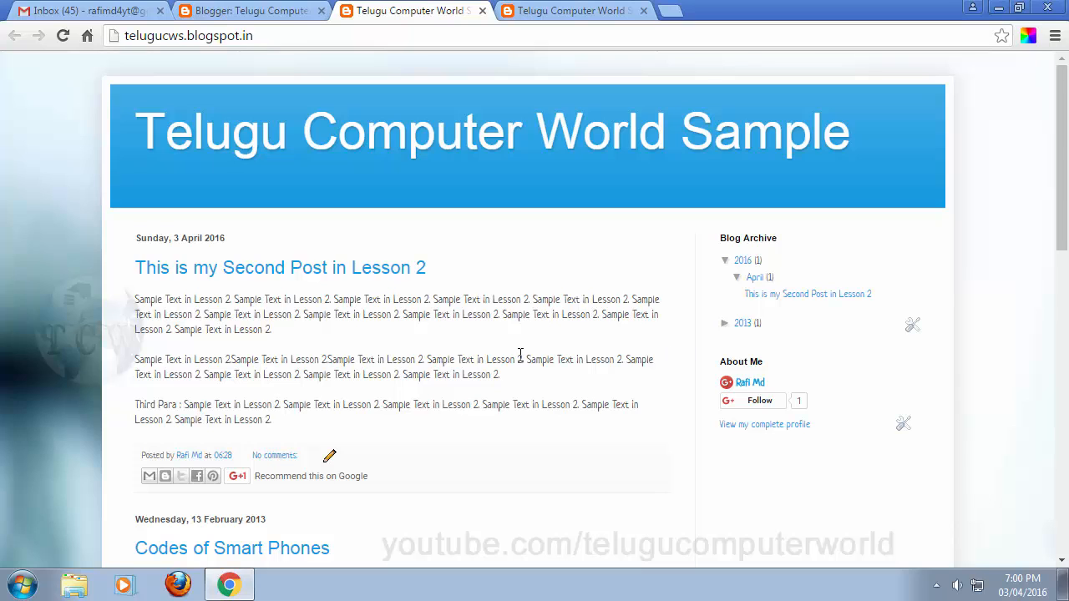
Step: Return to the template designer and try Neuton, Old Standard TT and PT Sans Narrow as the page text font
click(279, 10)
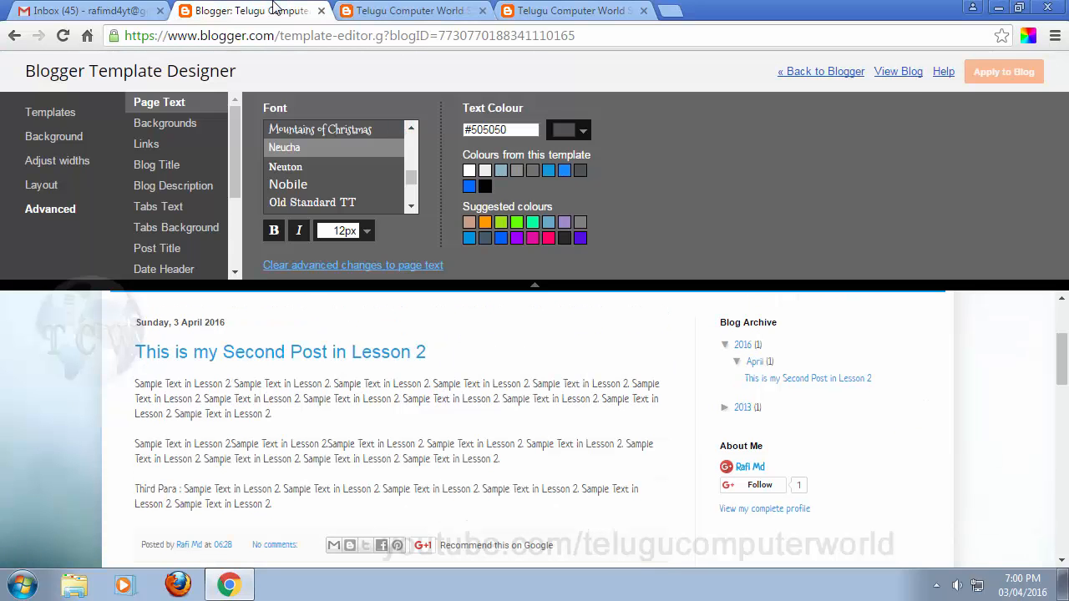
click(297, 167)
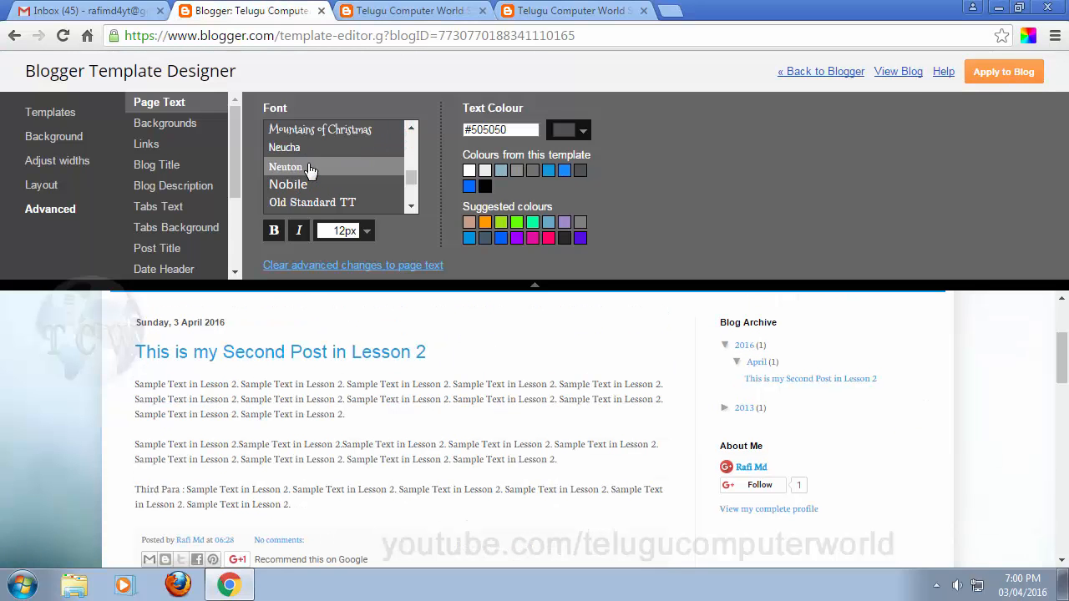
scroll(308, 167, down, 1)
click(318, 127)
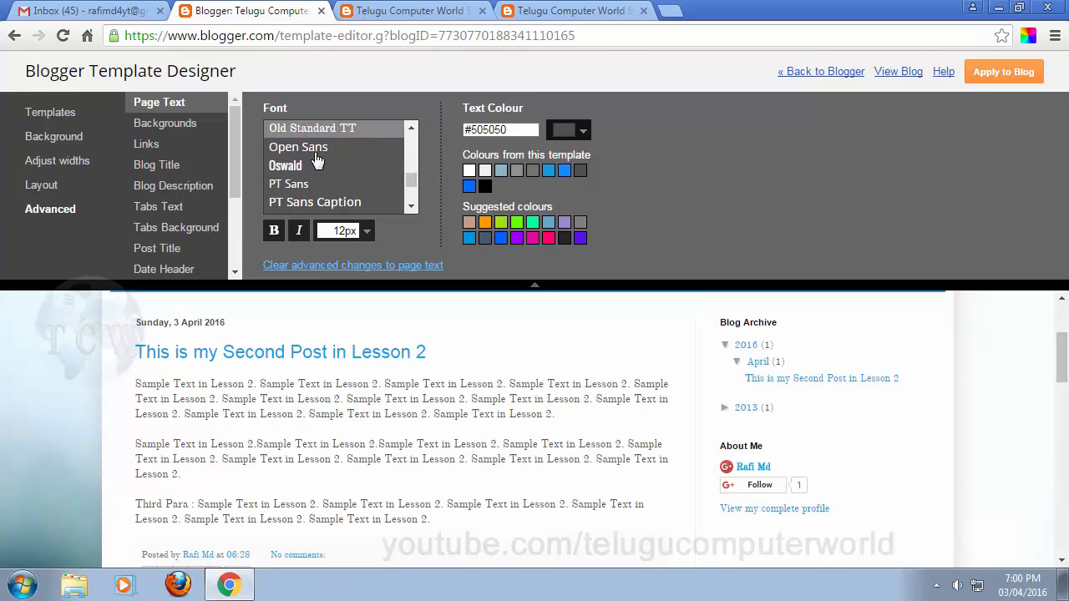
scroll(316, 164, down, 1)
click(319, 145)
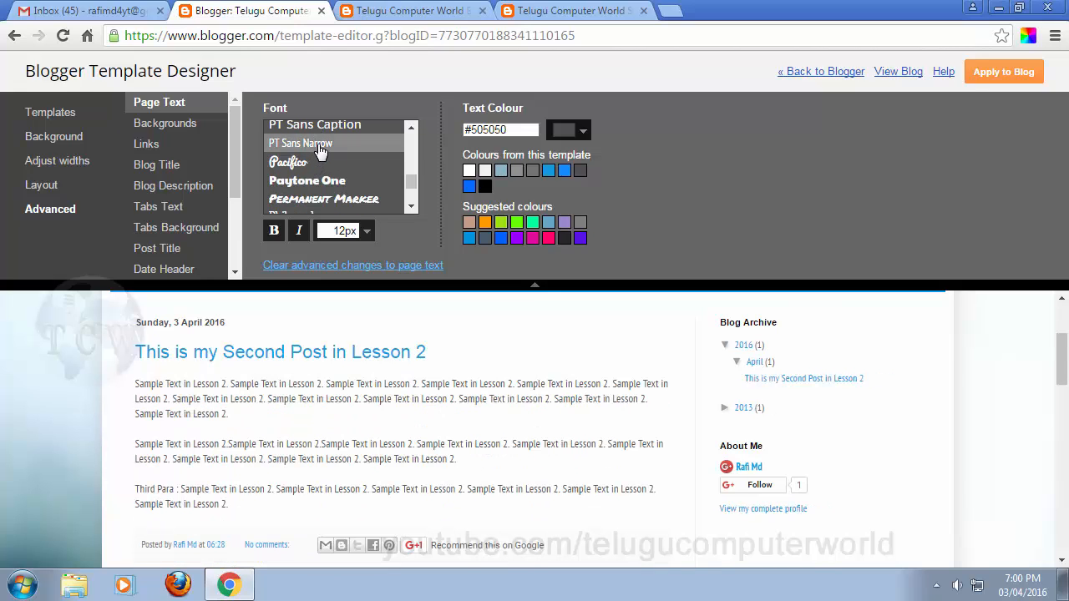
Step: Preview the page text in Sorts Mill Goudy and set its font to Vollkorn
scroll(313, 159, down, 3)
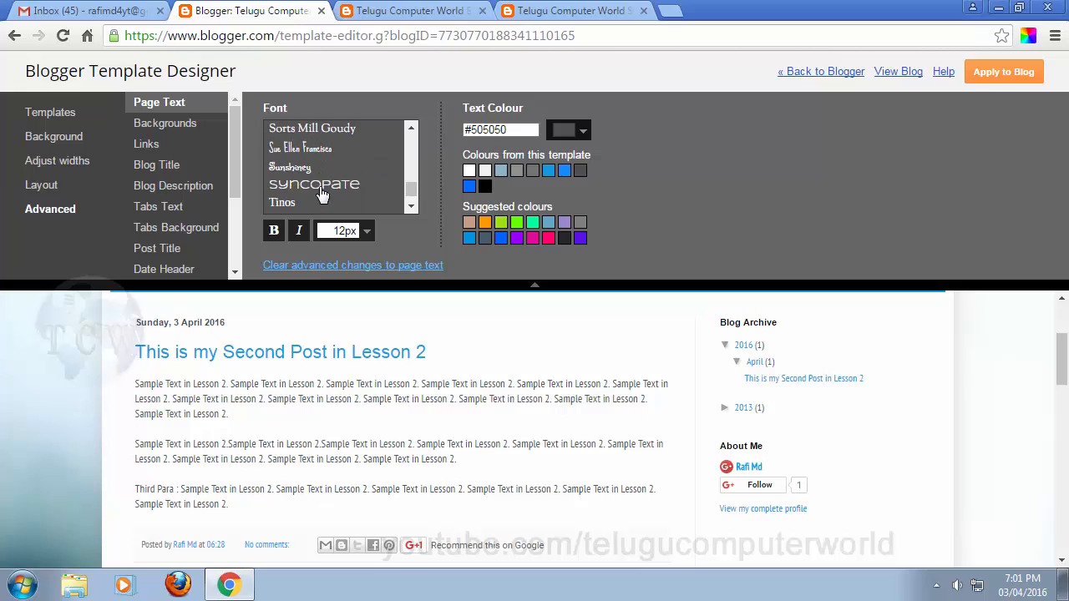
click(309, 134)
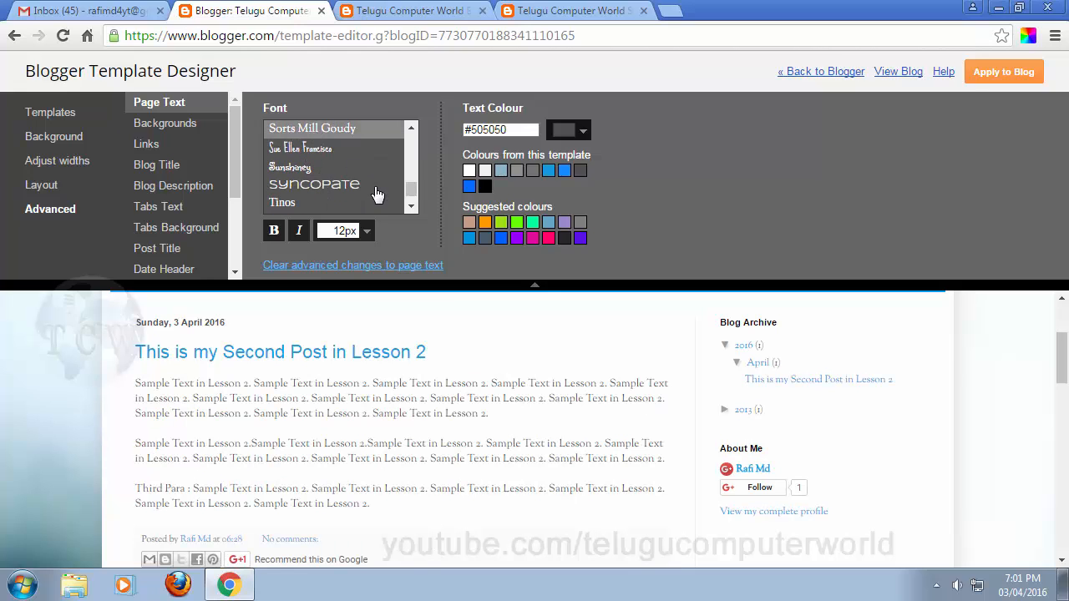
scroll(362, 181, down, 2)
click(315, 182)
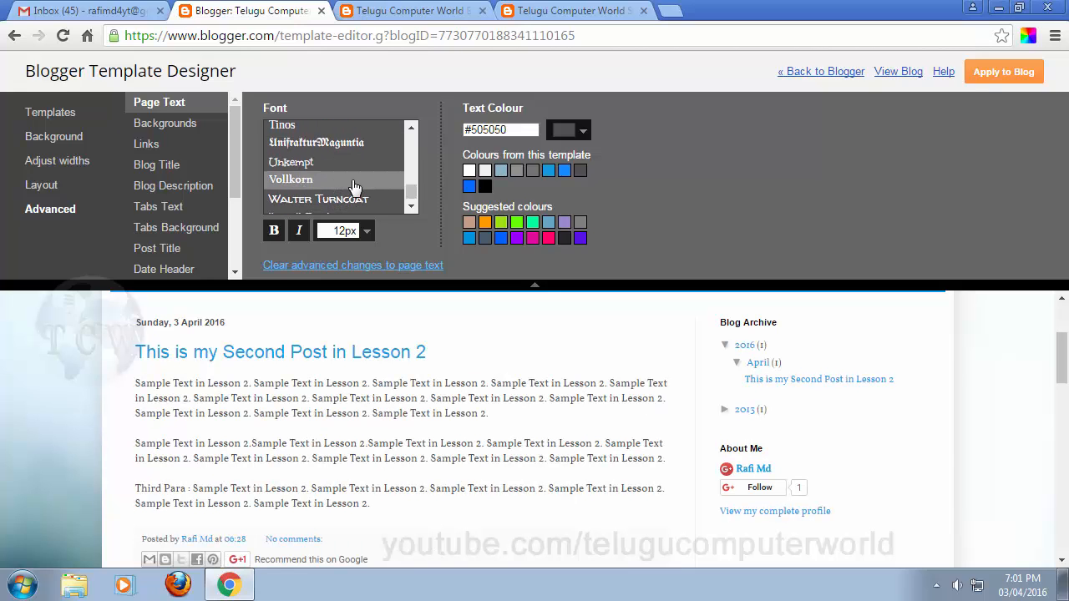
Step: Try Walter Turncoat and Yanone Kaffeesatz for the page text, set its font to Philosopher and apply the change to the blog
scroll(354, 186, down, 1)
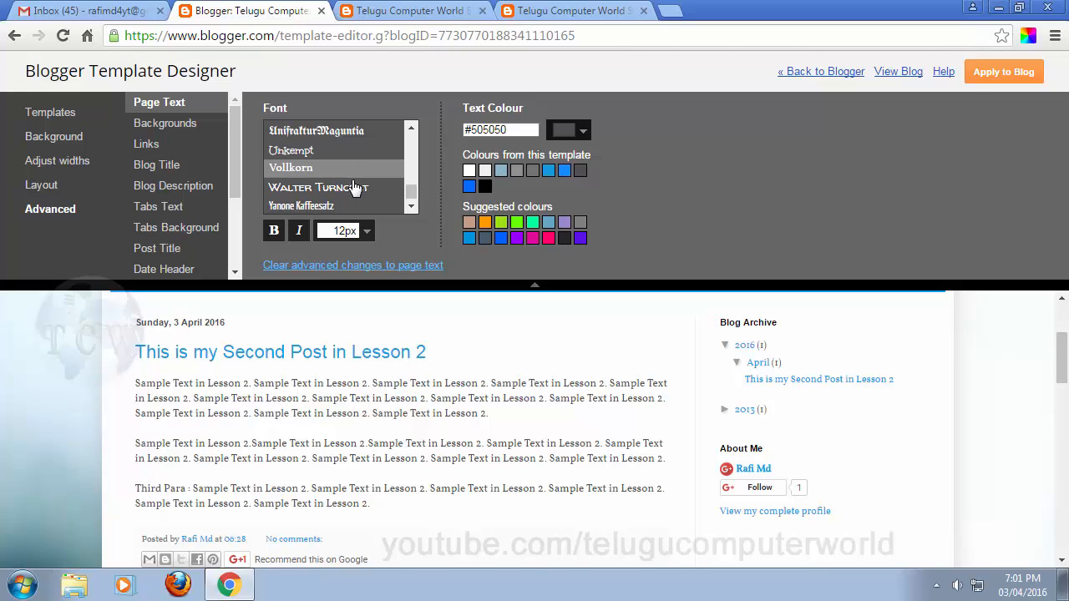
click(351, 189)
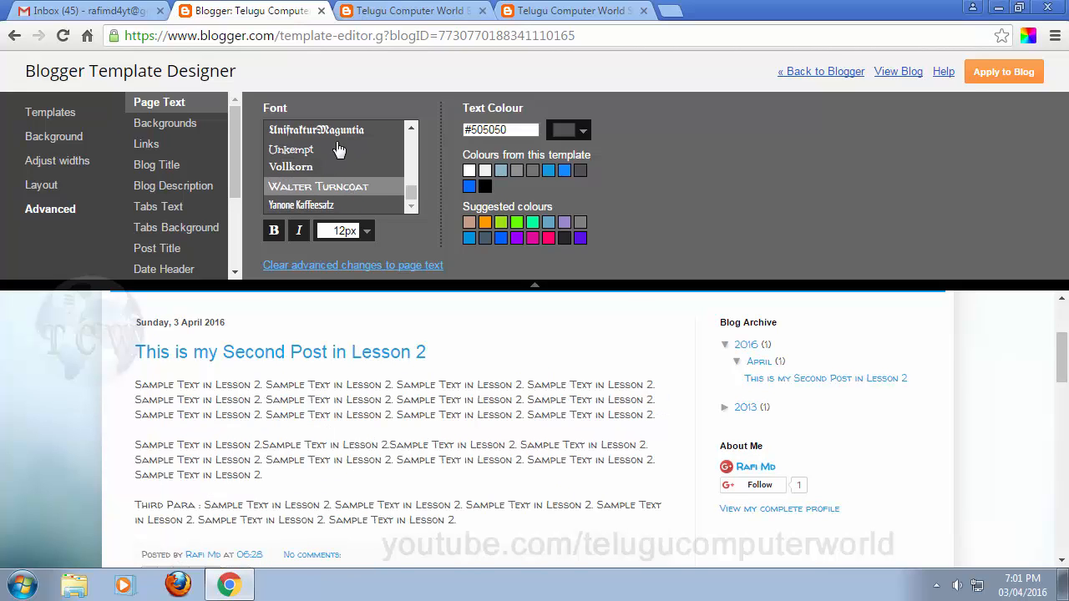
click(302, 204)
scroll(353, 169, up, 3)
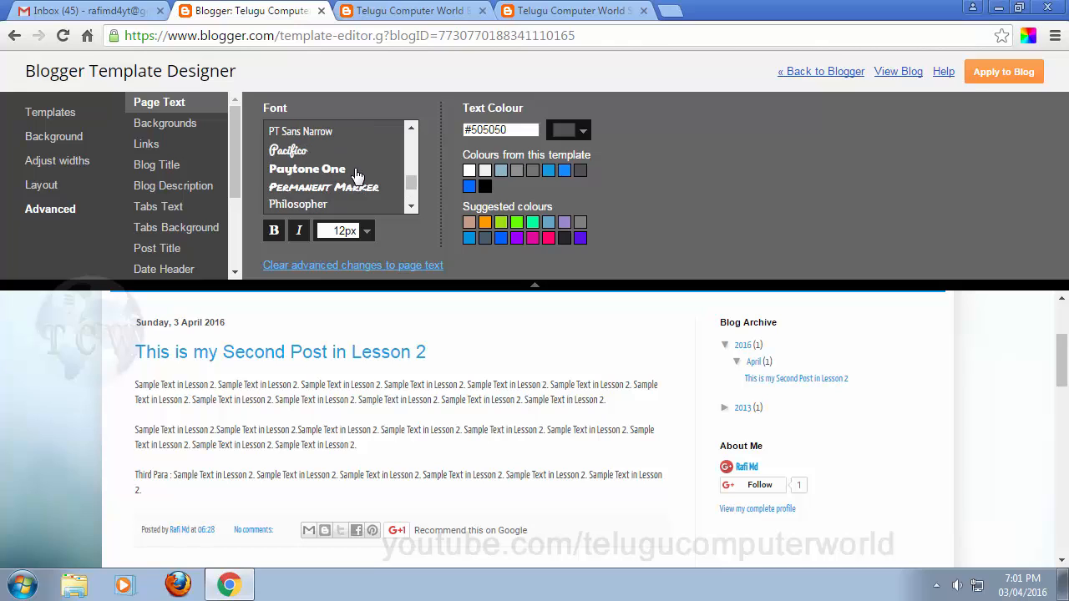
click(297, 205)
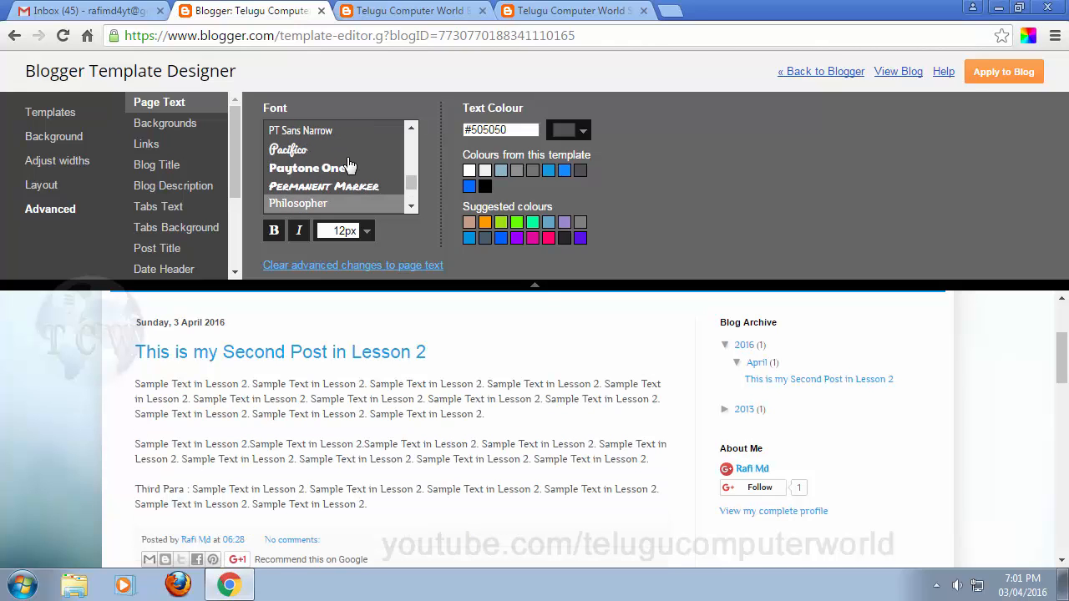
click(999, 75)
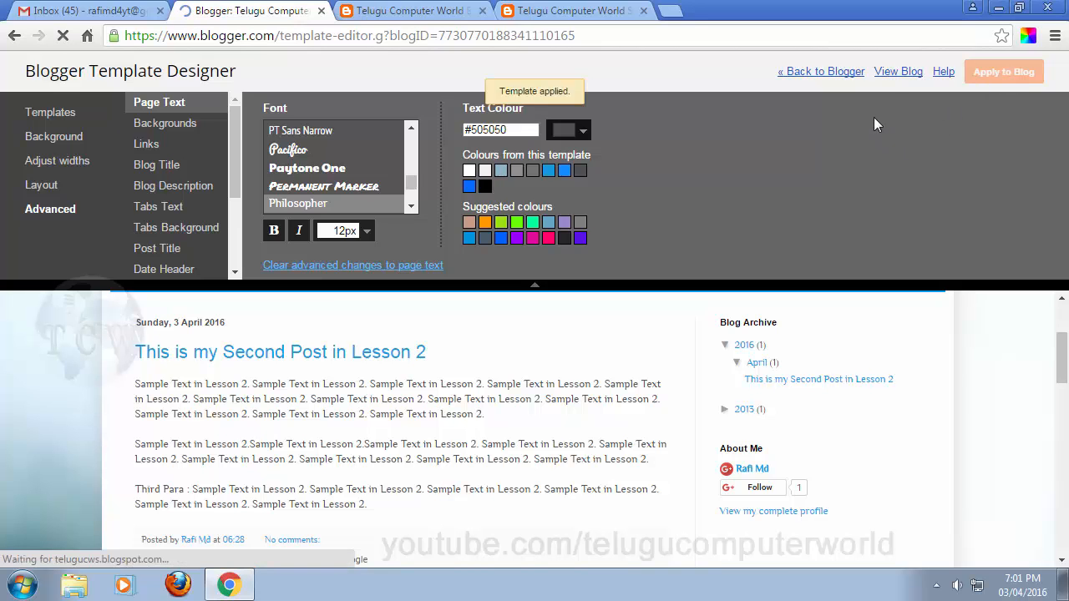
Step: View the live blog and compare its page text with the copies opened before the font change
click(888, 74)
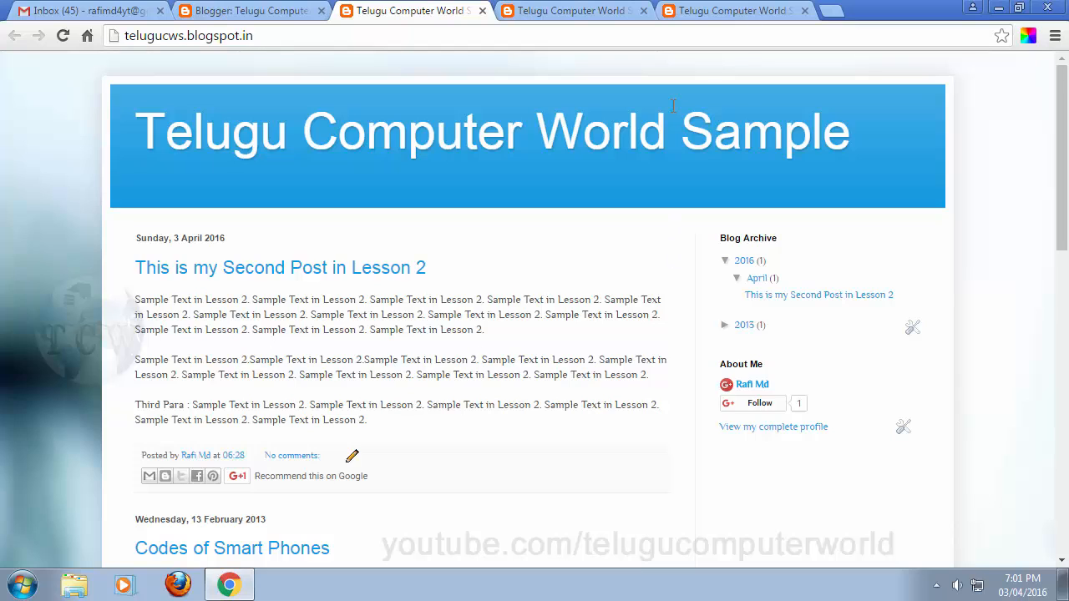
click(708, 9)
click(567, 10)
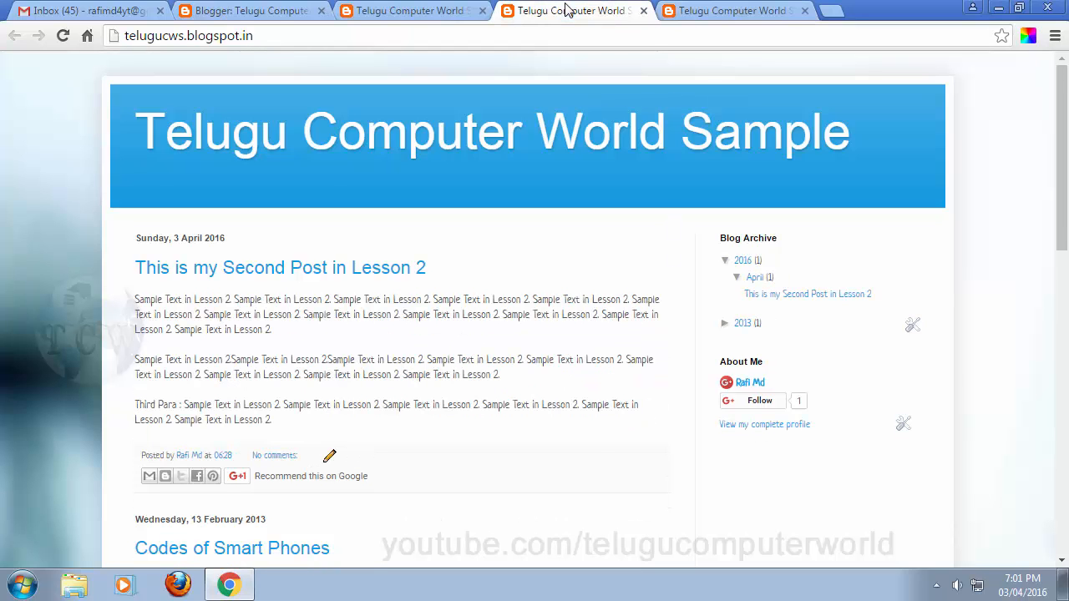
click(410, 10)
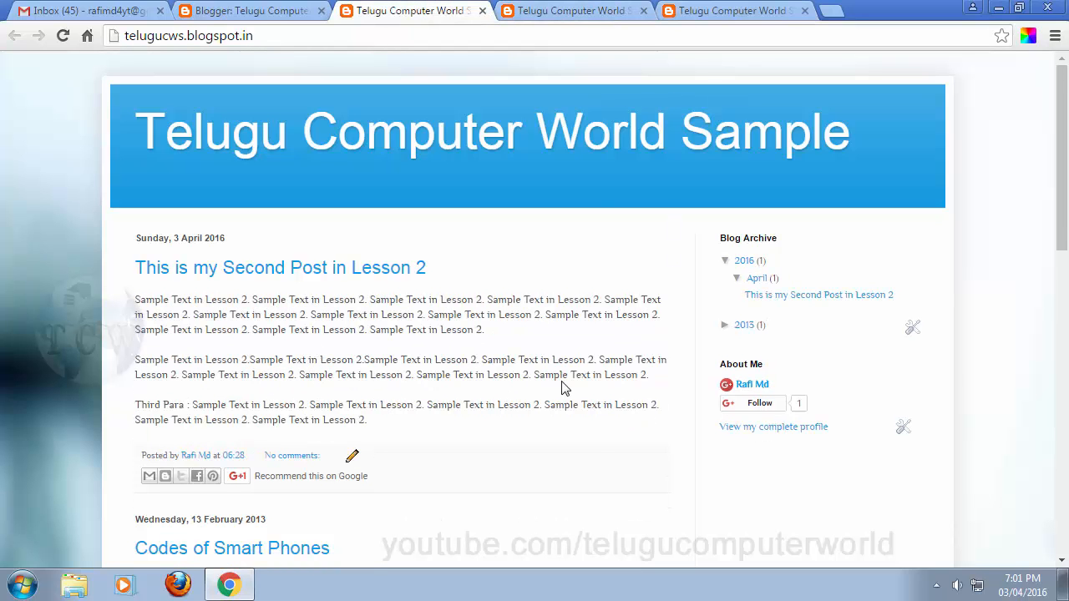
Step: Close the two older copies of the blog and look through the live page down to its footer
middle_click(678, 12)
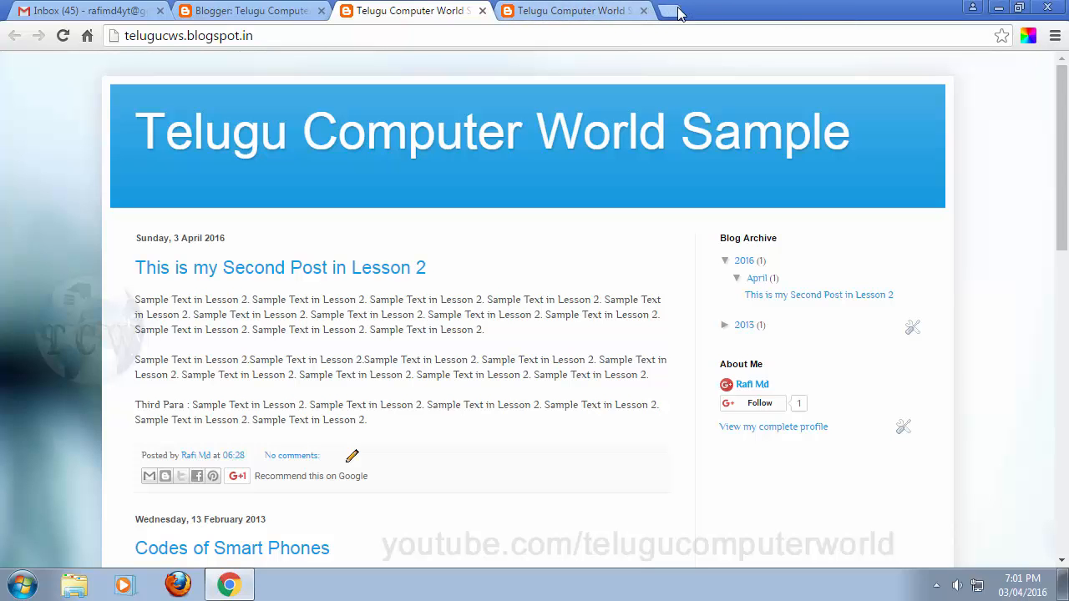
click(643, 11)
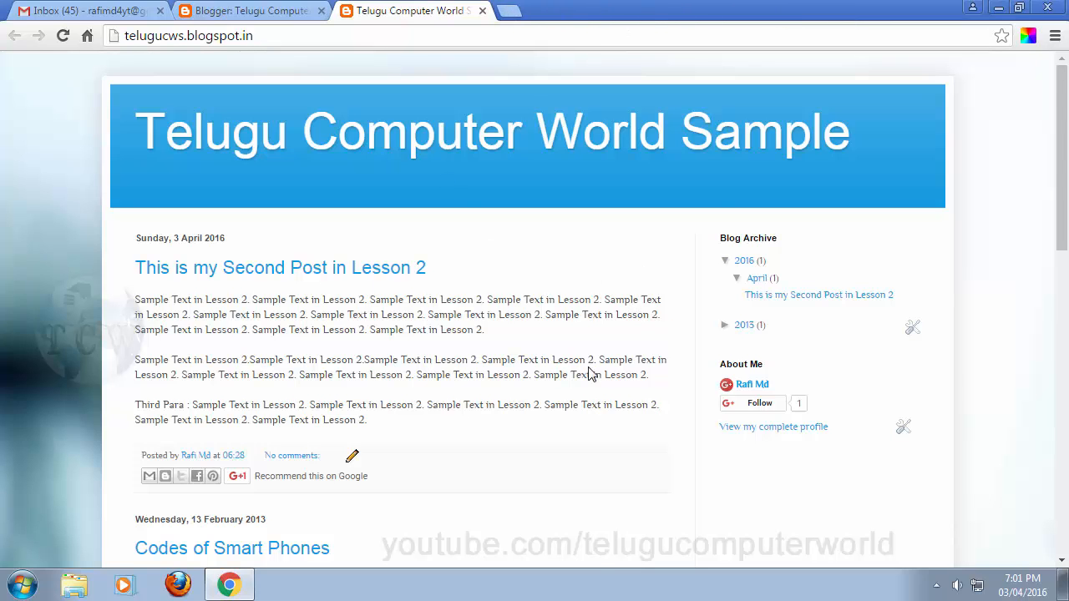
scroll(591, 373, down, 15)
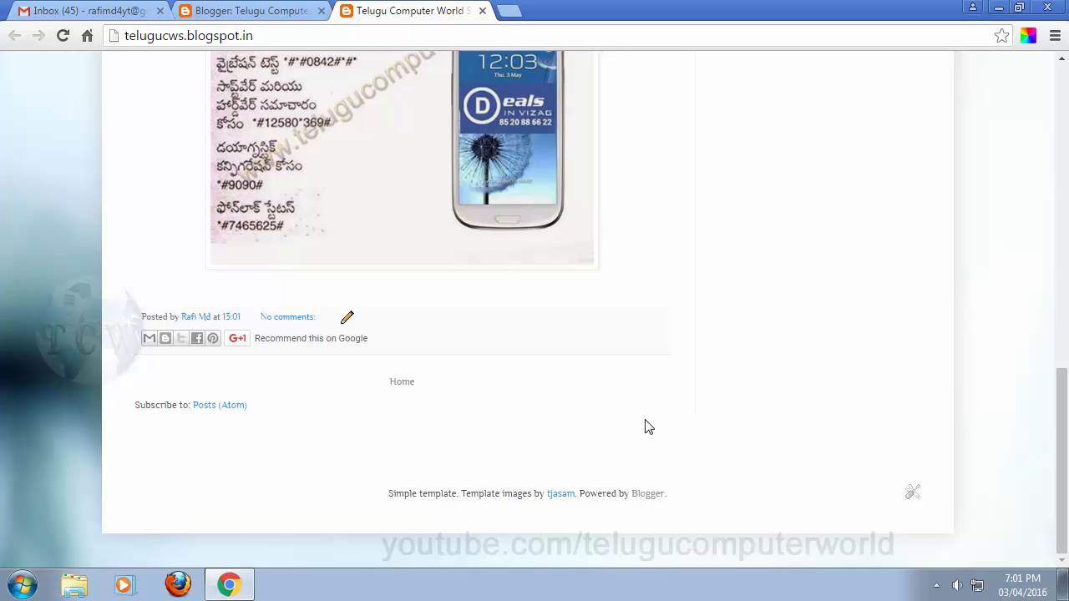
scroll(573, 404, up, 15)
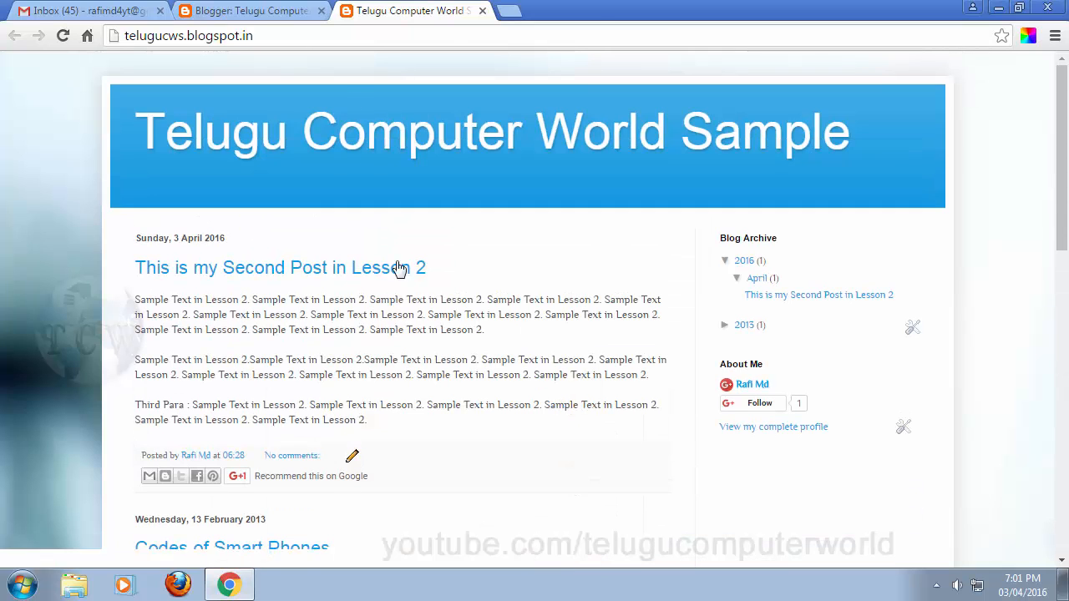
Step: Return to the template designer, try bold and italic on the page text, and switch each style off again
click(262, 10)
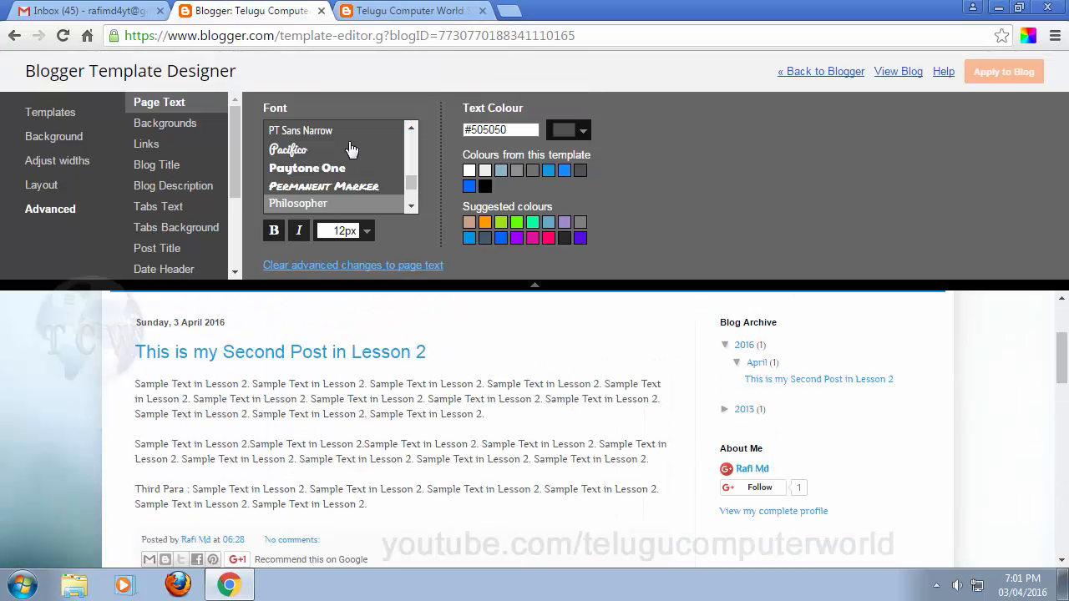
click(275, 233)
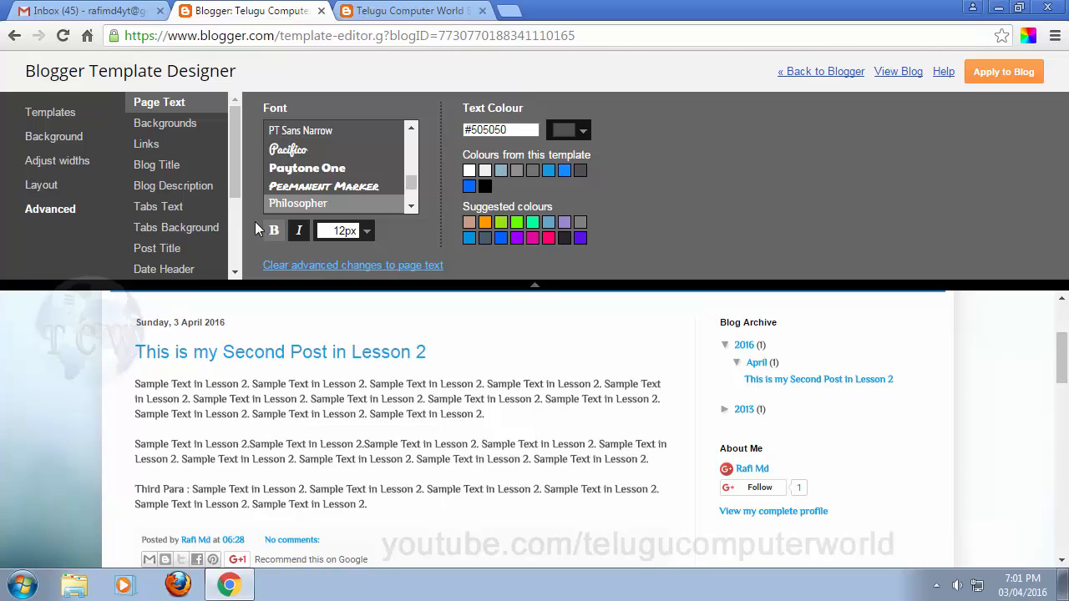
click(274, 233)
click(274, 237)
click(274, 234)
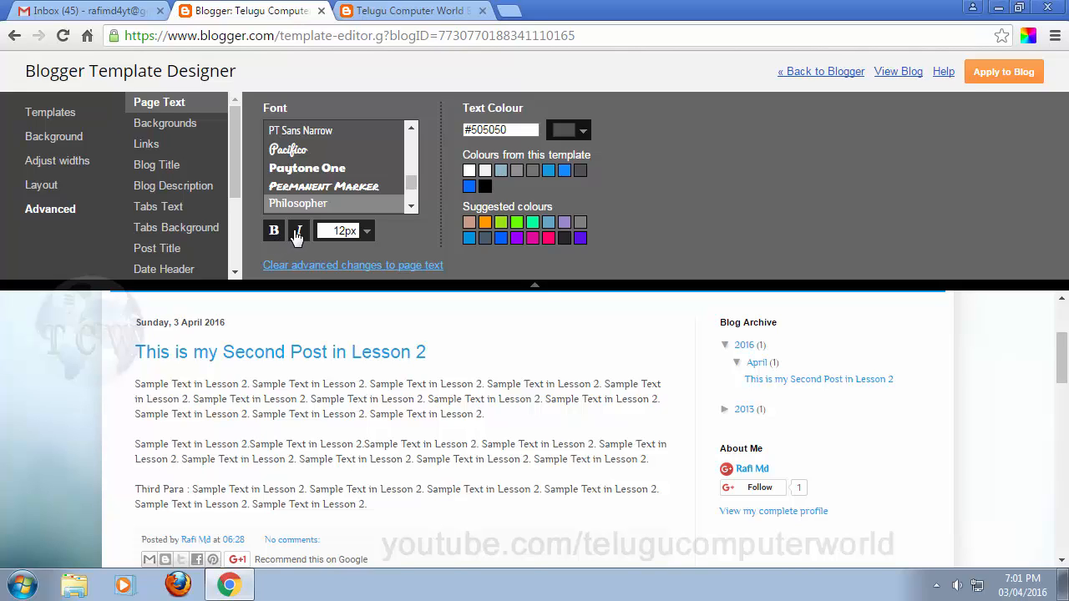
click(298, 234)
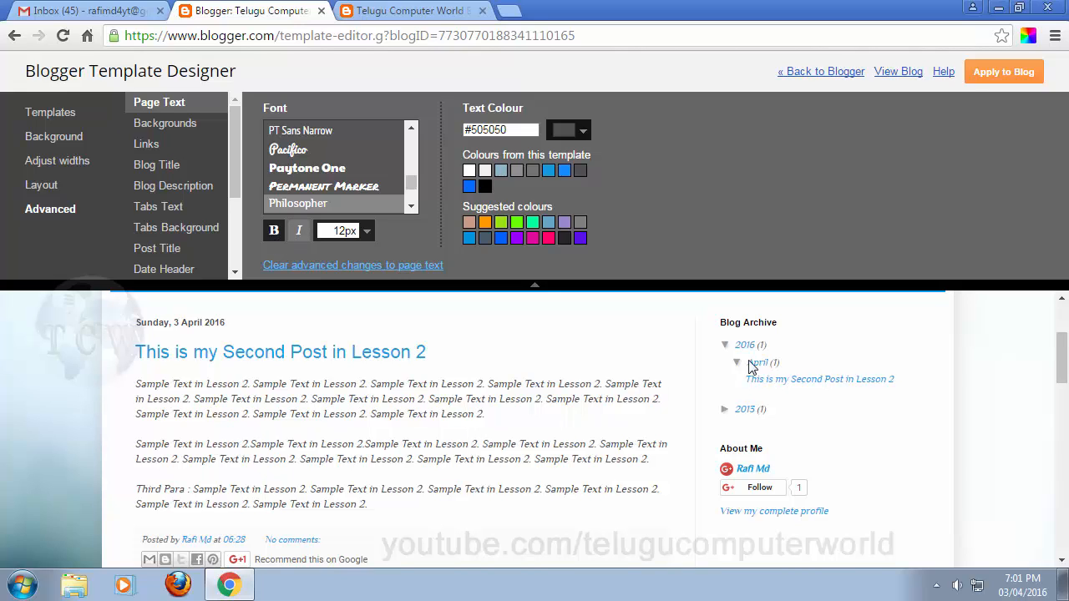
click(301, 236)
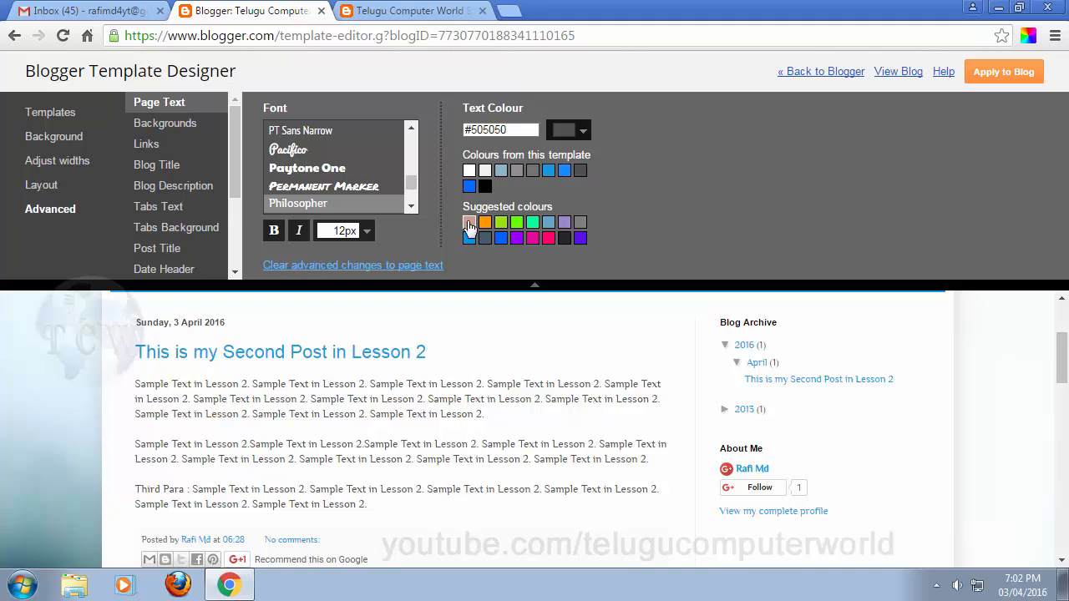
Step: Set the page text font size to 14 px and apply the change to the blog
click(368, 234)
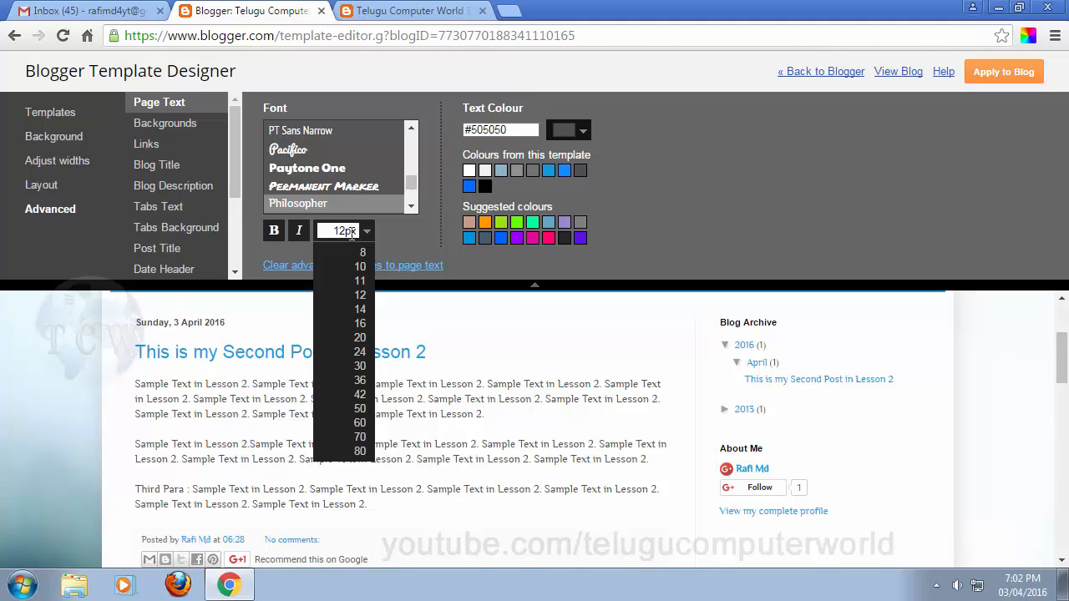
click(360, 310)
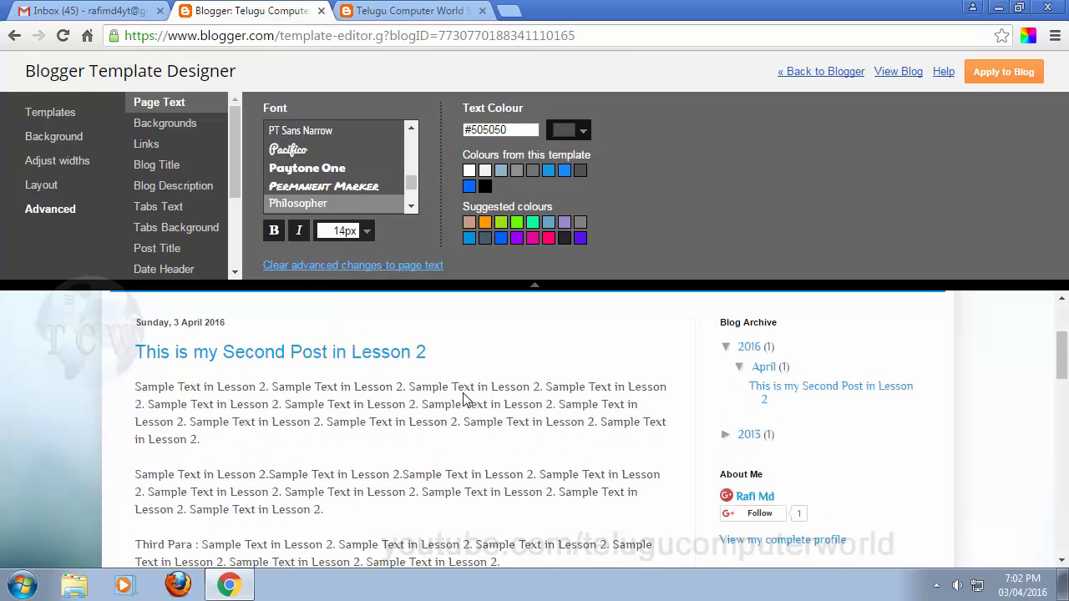
click(366, 232)
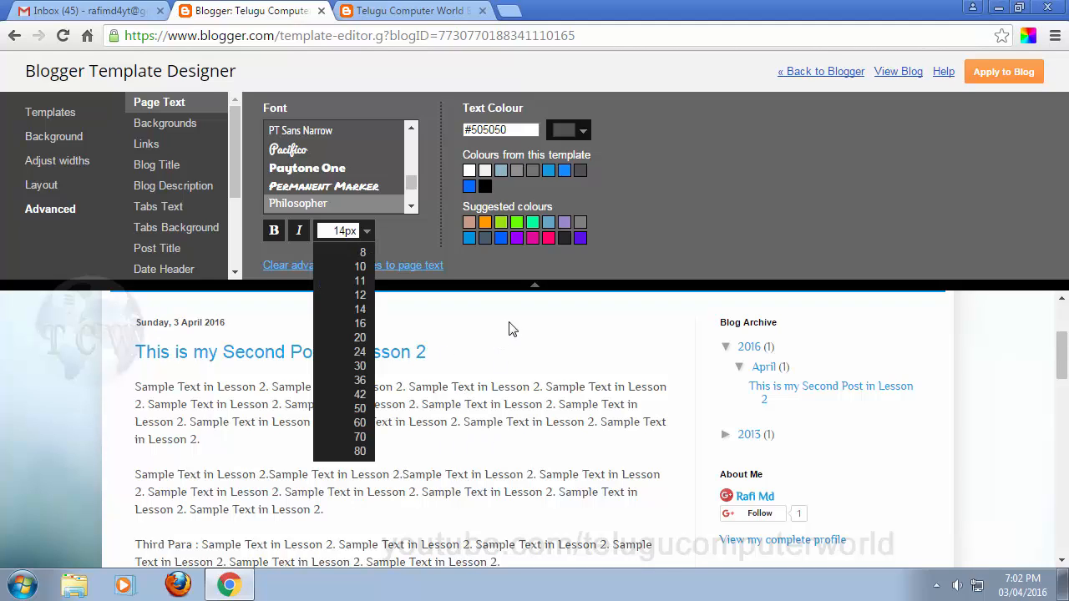
click(410, 230)
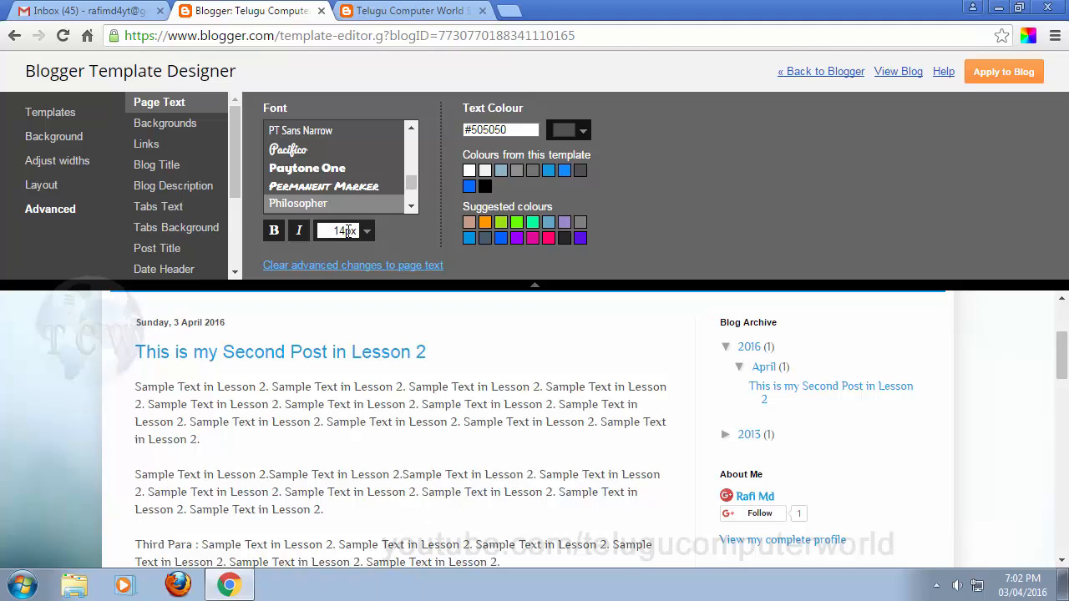
click(994, 80)
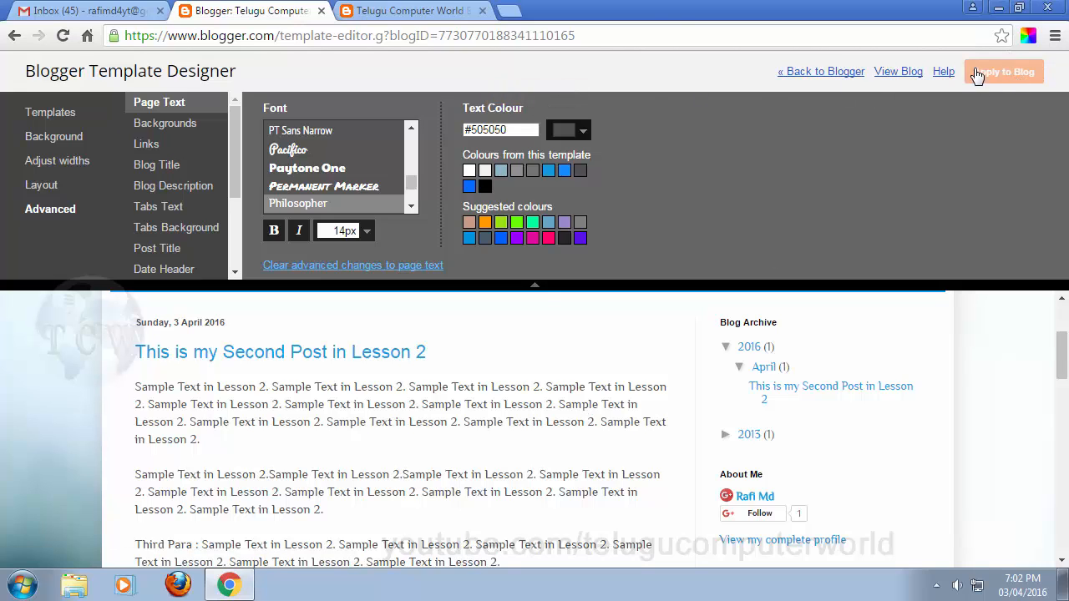
Step: View the live blog and compare the size of its post text with the copy opened before the size change
click(897, 71)
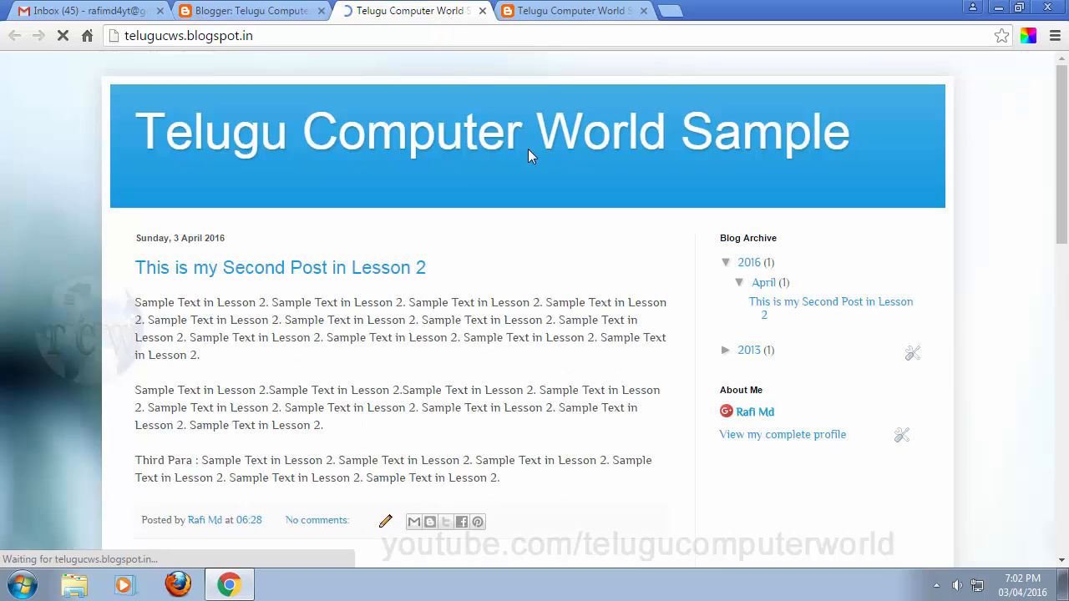
click(585, 10)
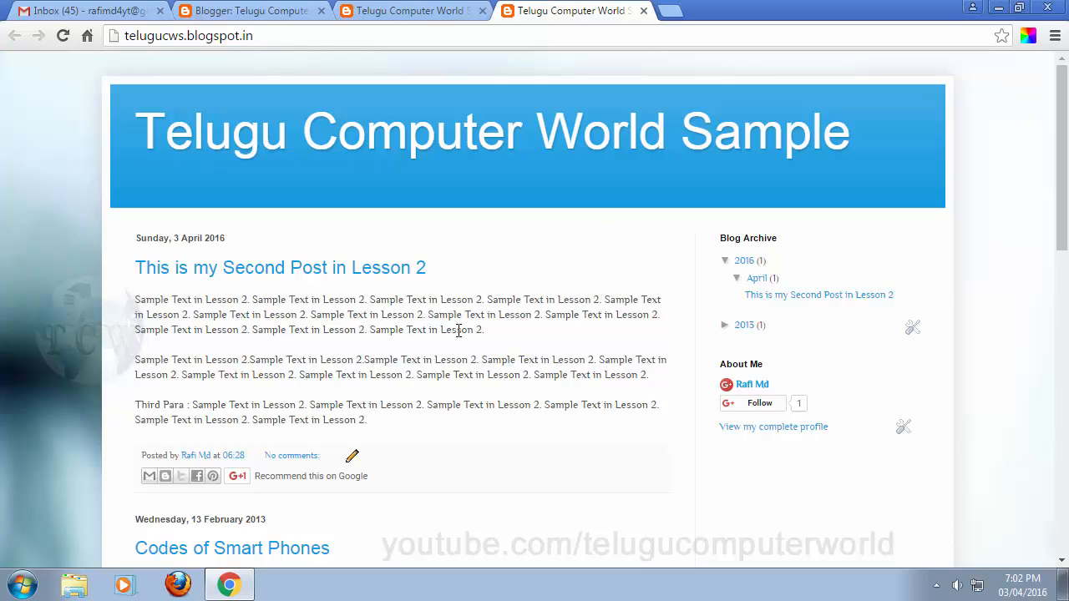
drag(485, 300, 570, 300)
click(618, 331)
click(437, 10)
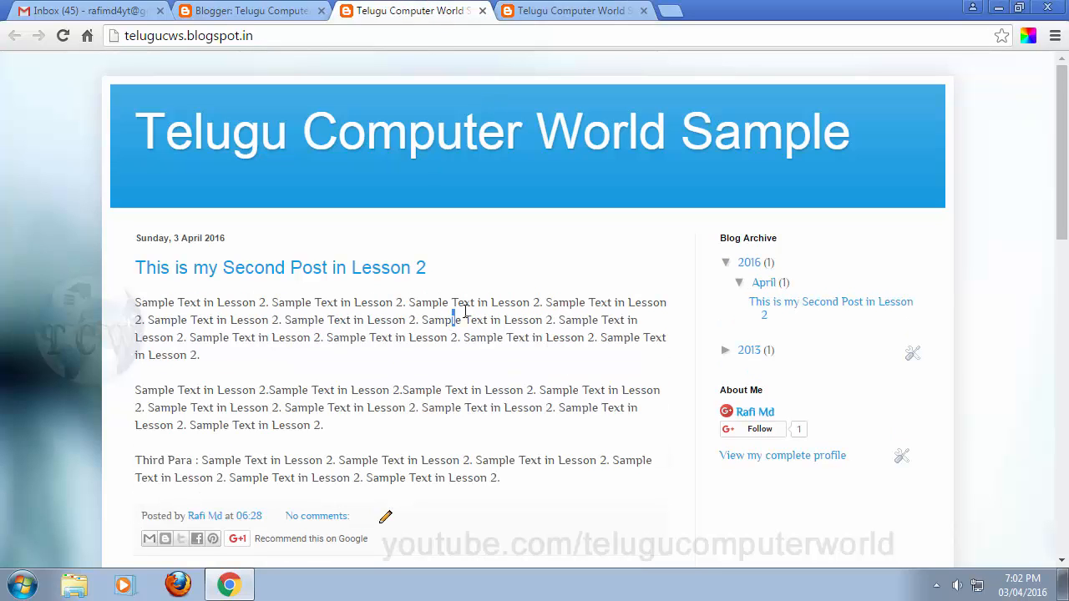
drag(465, 310, 546, 335)
click(557, 352)
drag(477, 303, 590, 356)
click(589, 356)
click(529, 11)
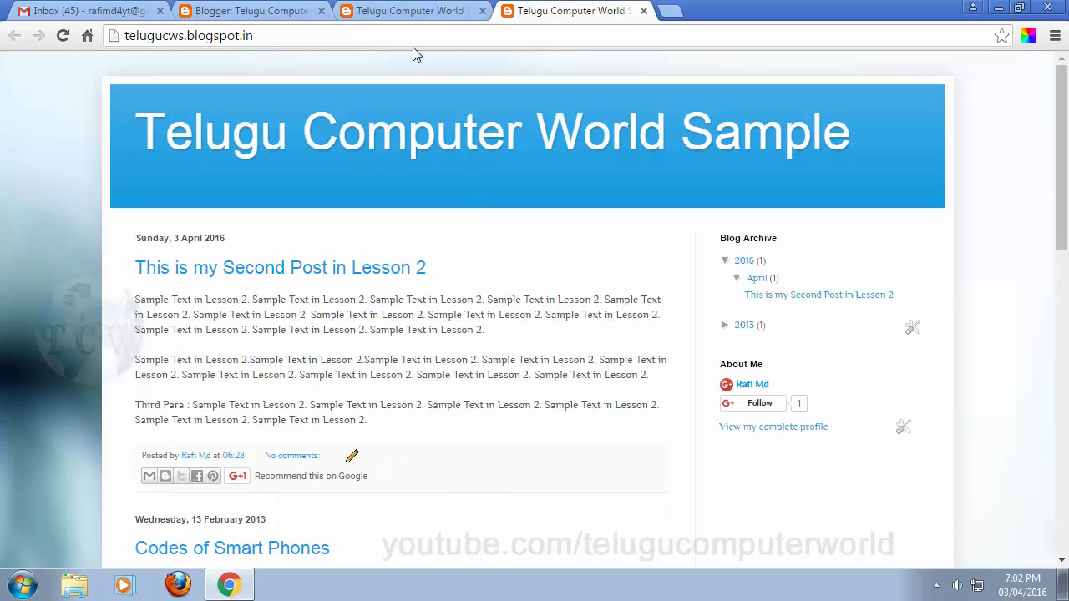
Step: Return to the template designer and try pure blue, #a2c4c9 and #3d85c6 as the page text colour
click(292, 10)
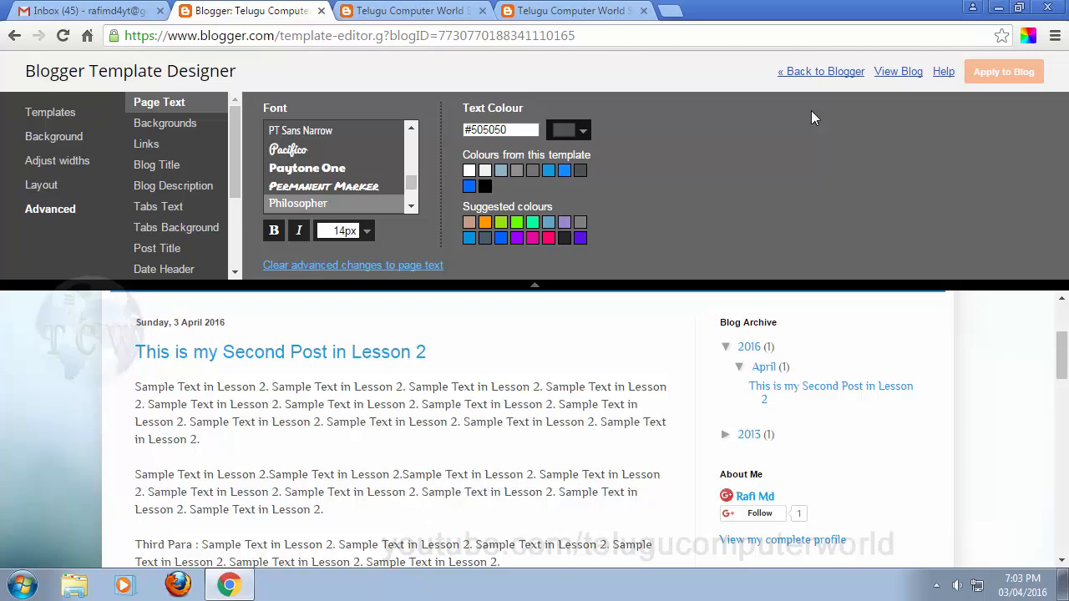
click(584, 134)
click(694, 100)
click(584, 133)
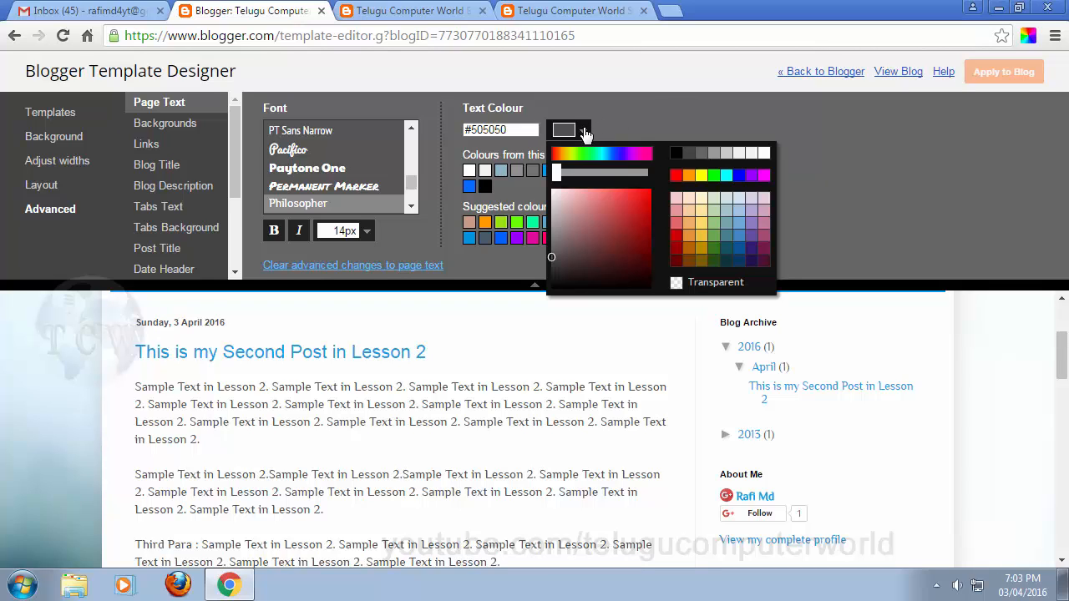
click(739, 175)
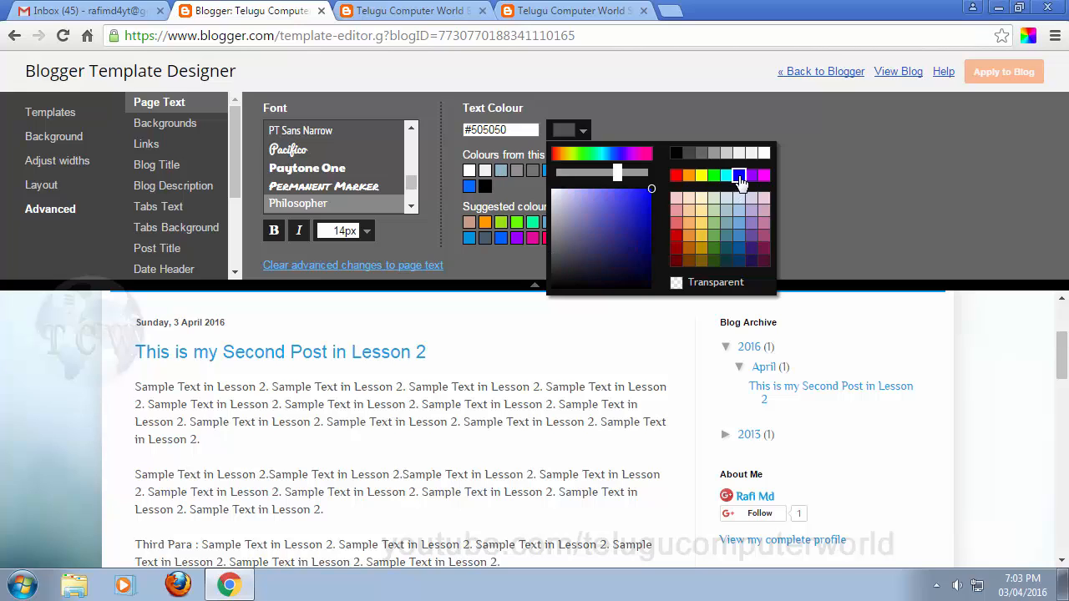
click(728, 222)
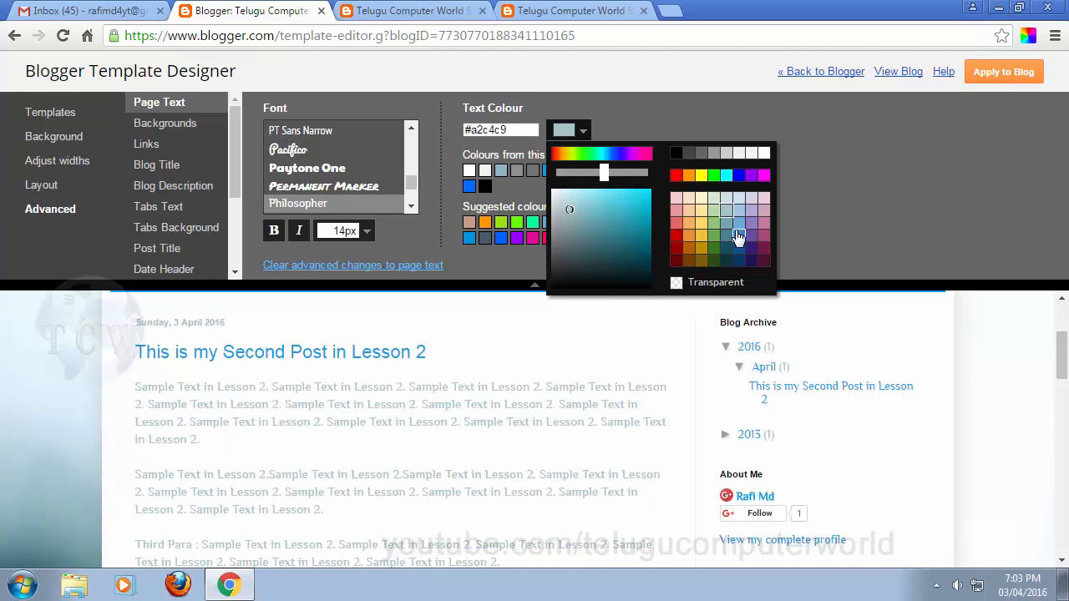
click(739, 239)
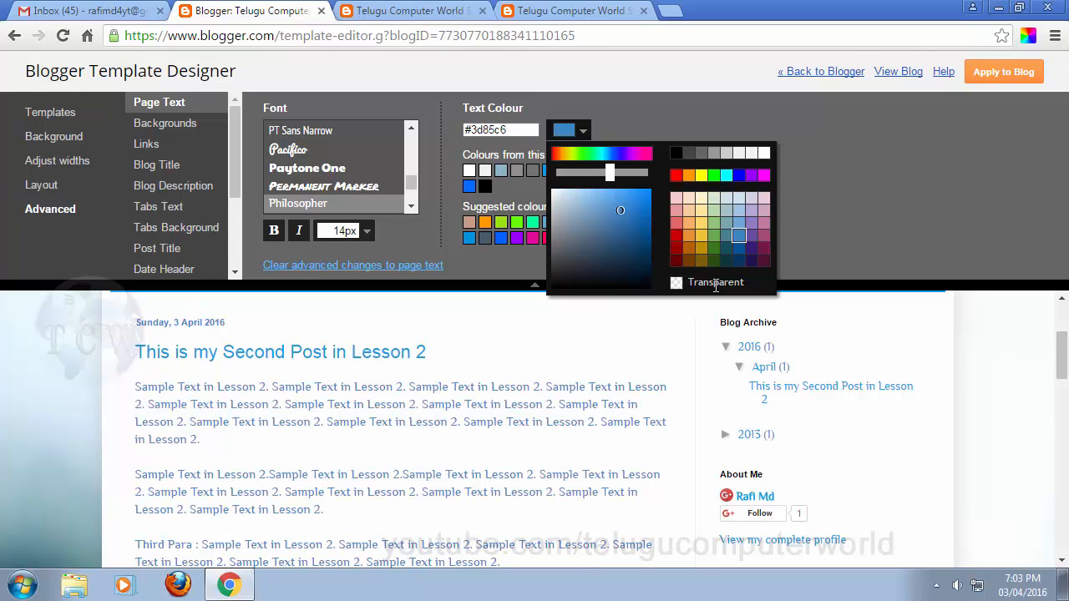
Step: Try #073763, #20124d and #4c1130 for the page text, and set its colour to the template's #89b3c9
click(739, 261)
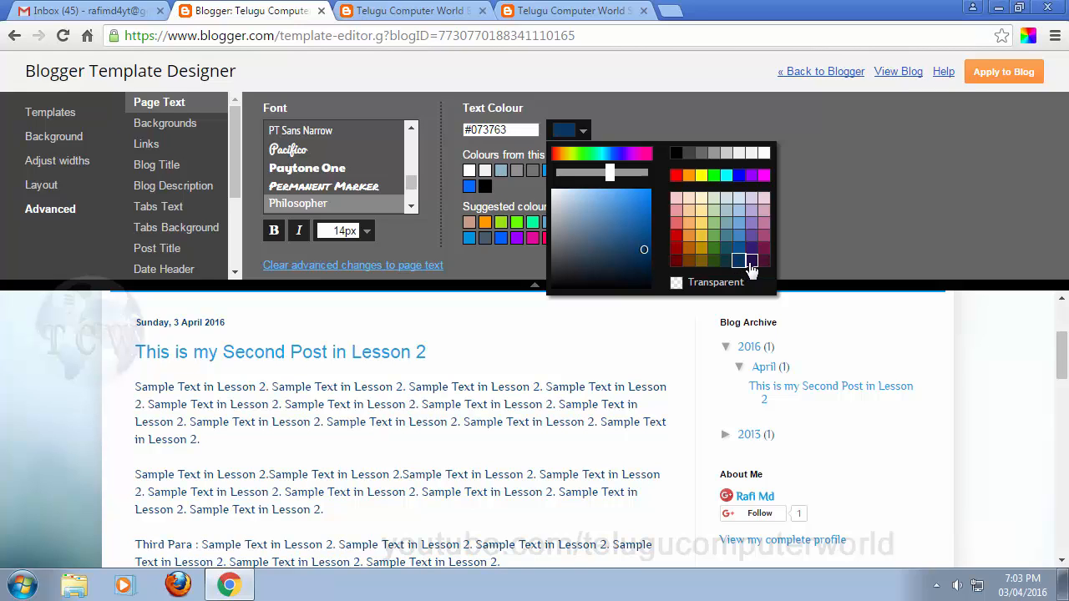
click(751, 261)
click(763, 260)
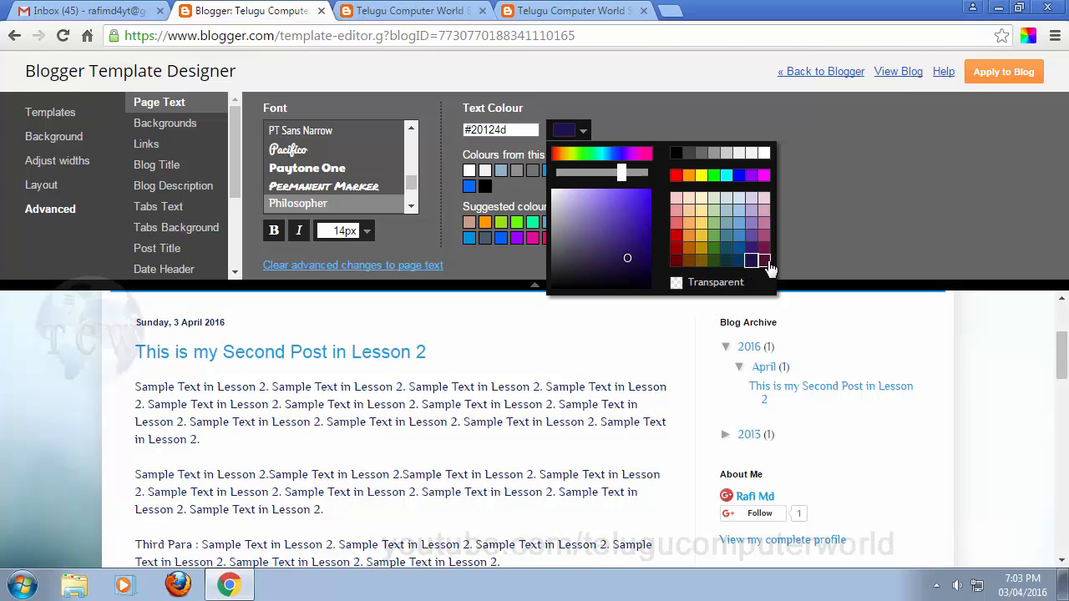
click(854, 202)
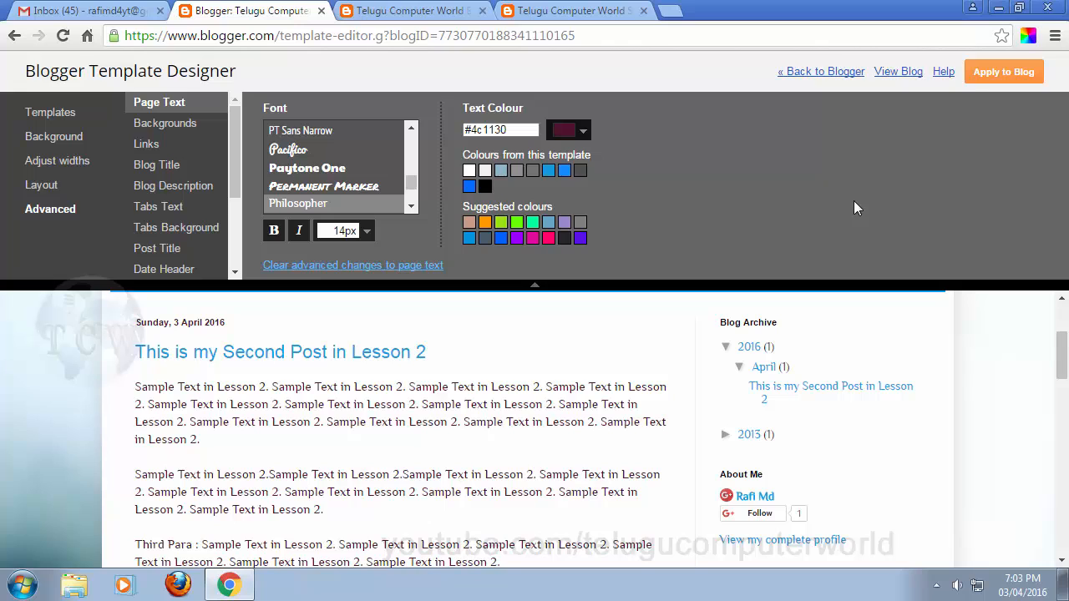
click(500, 170)
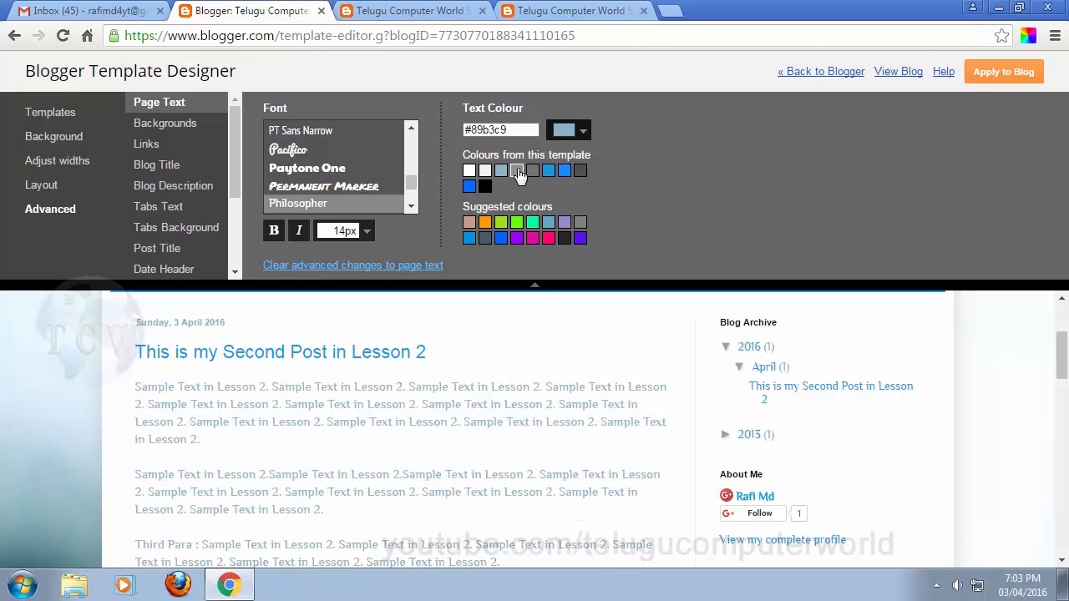
Step: Try #129ae1, black, #445964 and orange #ff9b02, among other swatches, as the page text colour and preview the orange on the blog
click(547, 171)
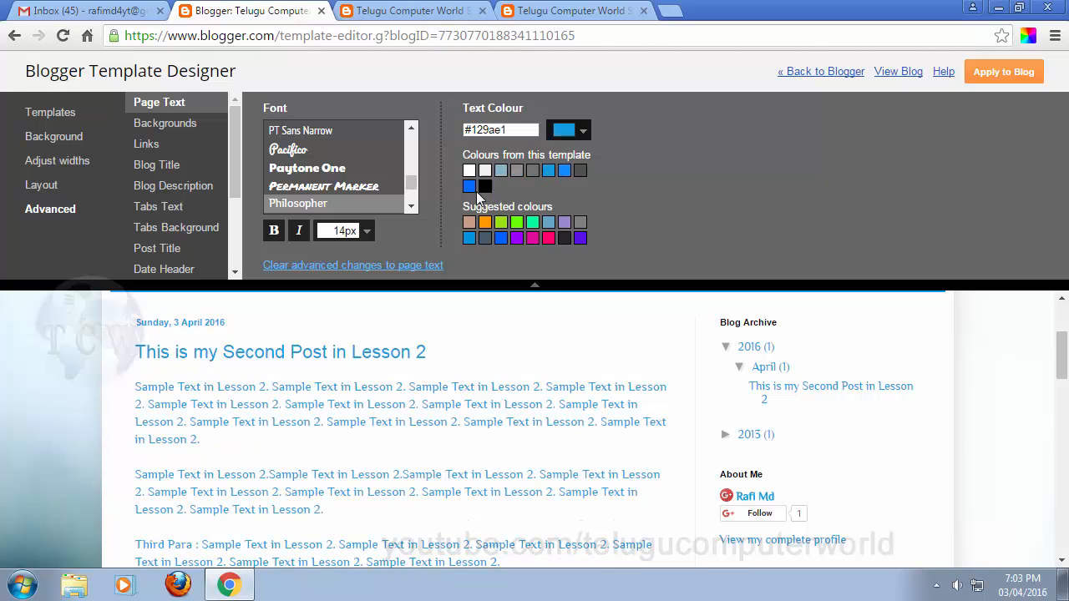
click(470, 187)
click(484, 186)
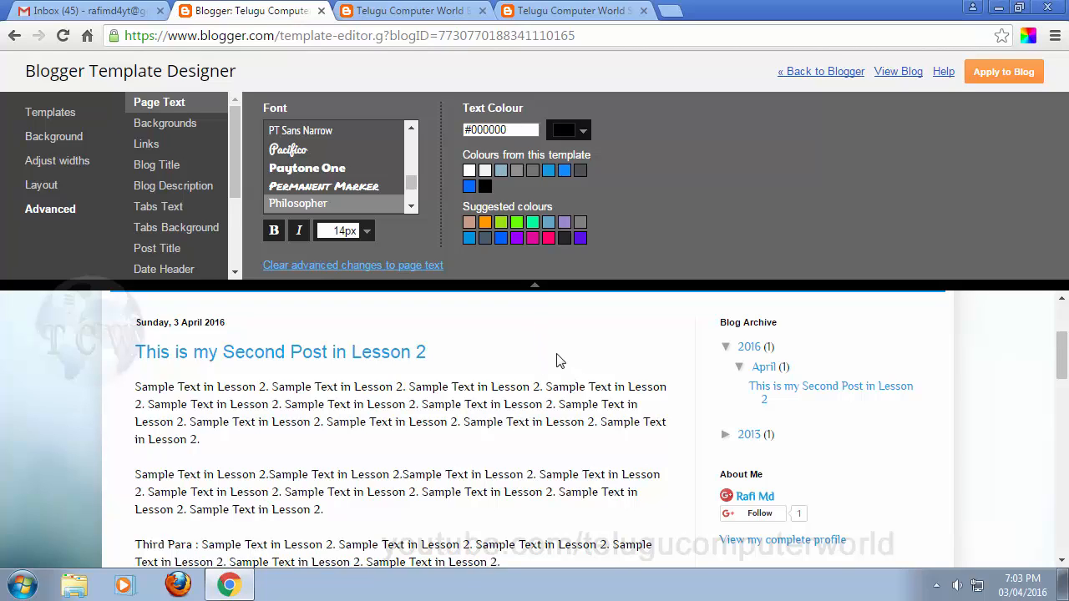
click(484, 238)
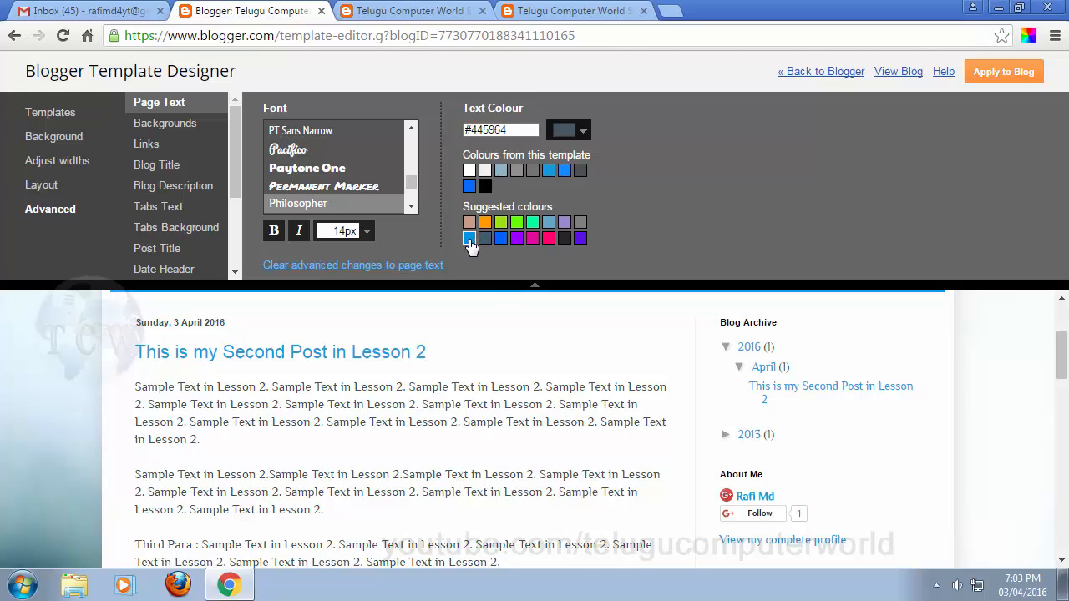
click(469, 239)
click(486, 222)
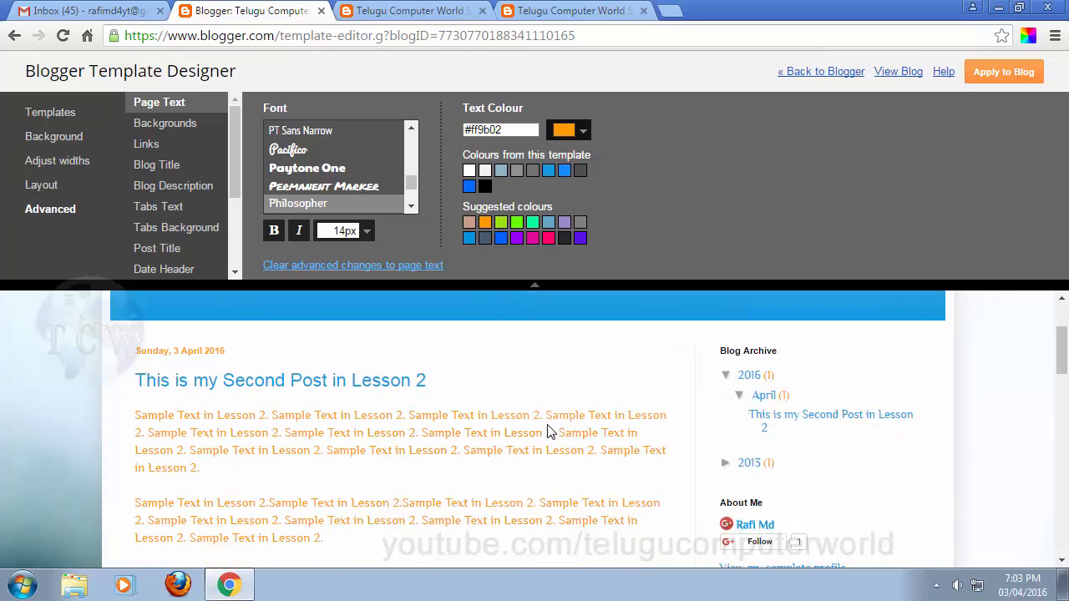
scroll(550, 433, down, 4)
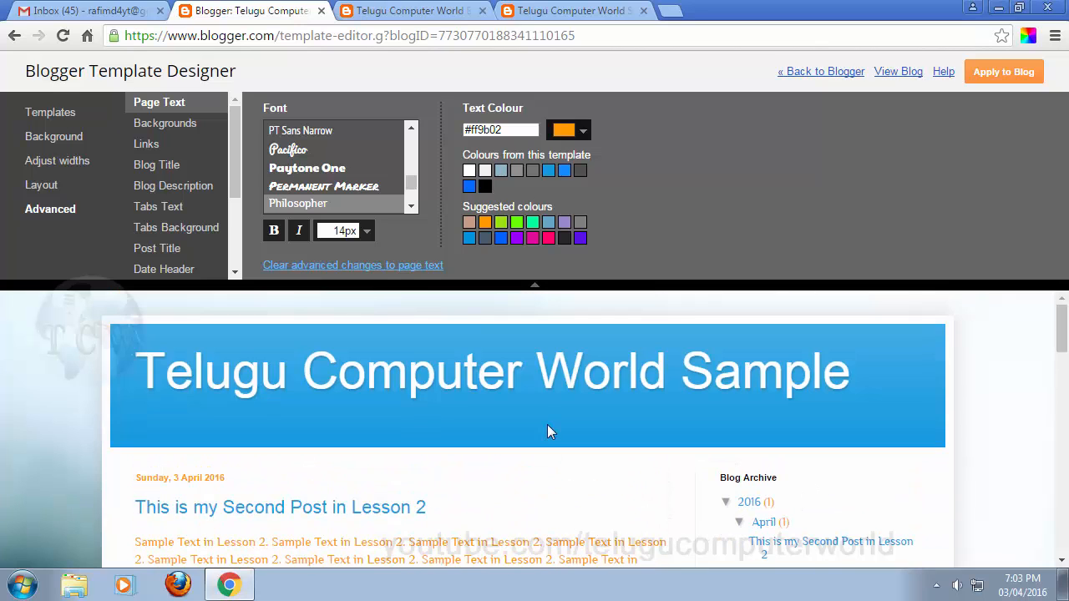
Step: Set the page text colour to black (#000000), check it in the preview and apply the change to the blog
click(485, 187)
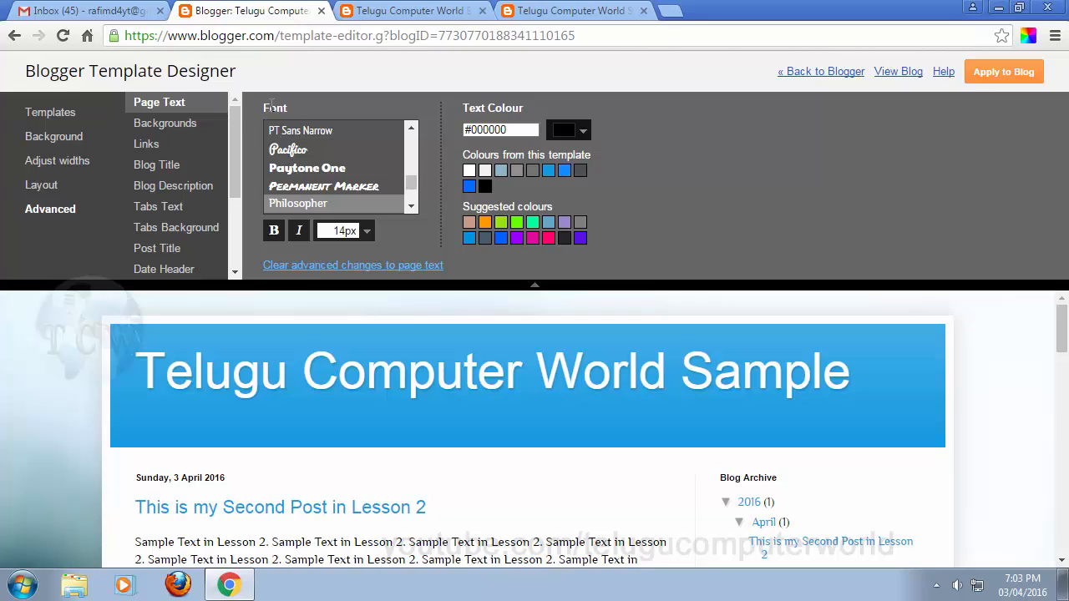
scroll(376, 167, up, 6)
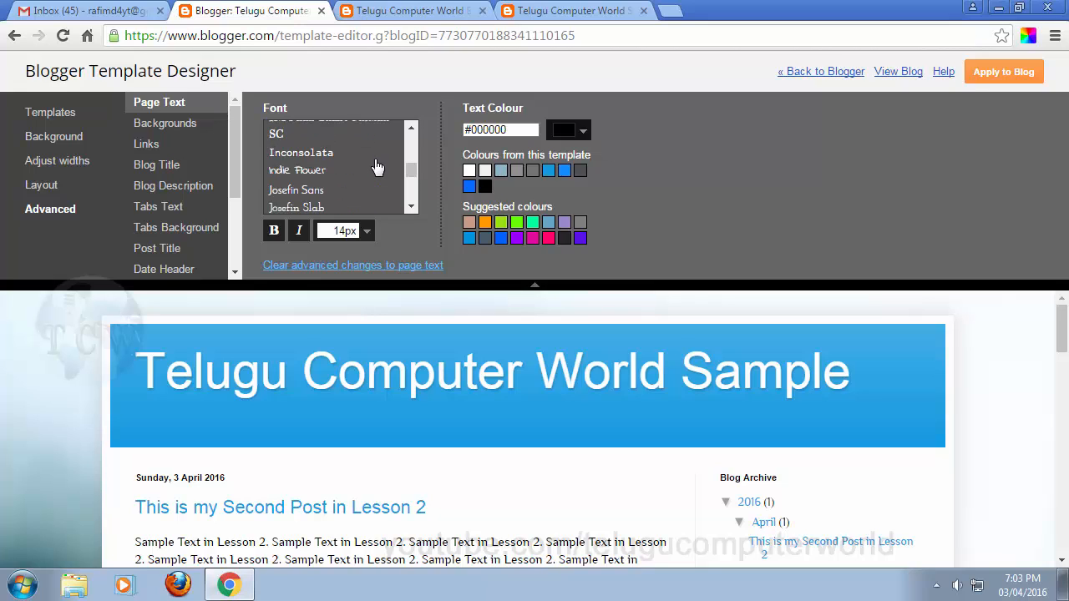
scroll(376, 167, down, 1)
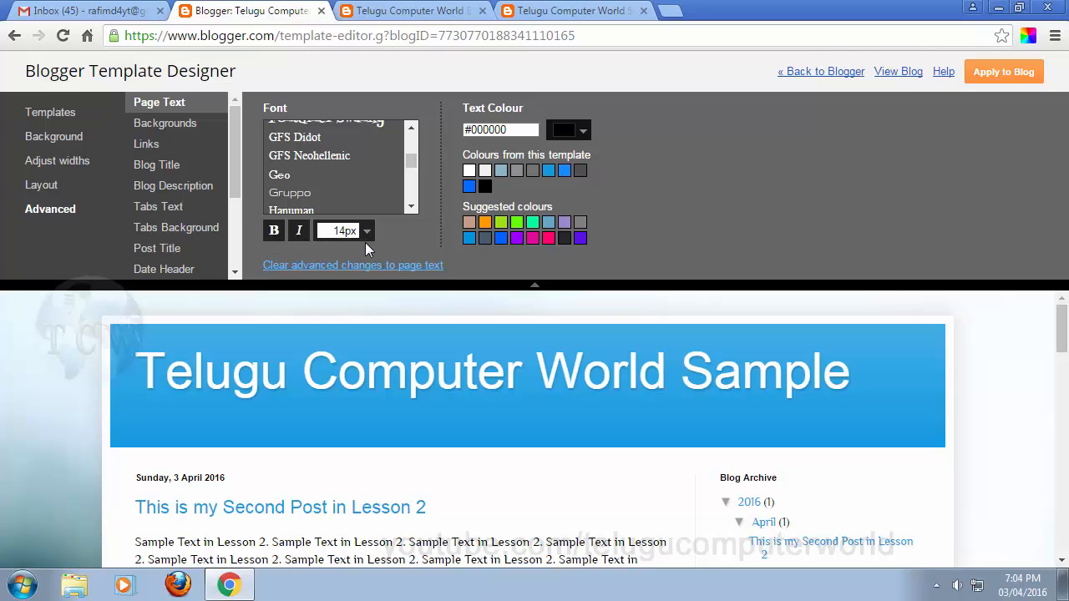
scroll(460, 524, down, 2)
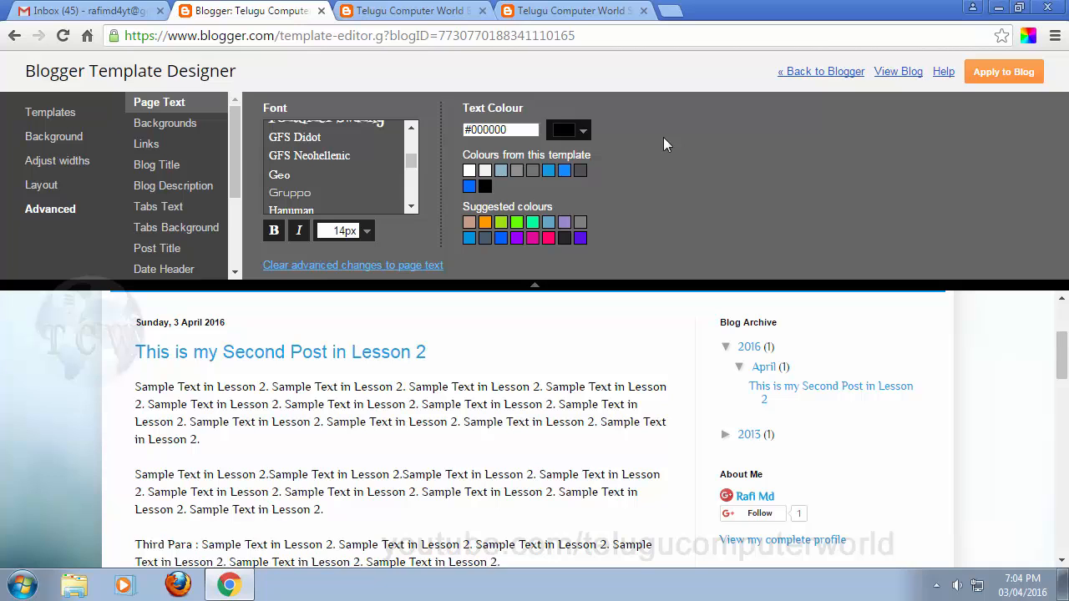
scroll(485, 431, down, 5)
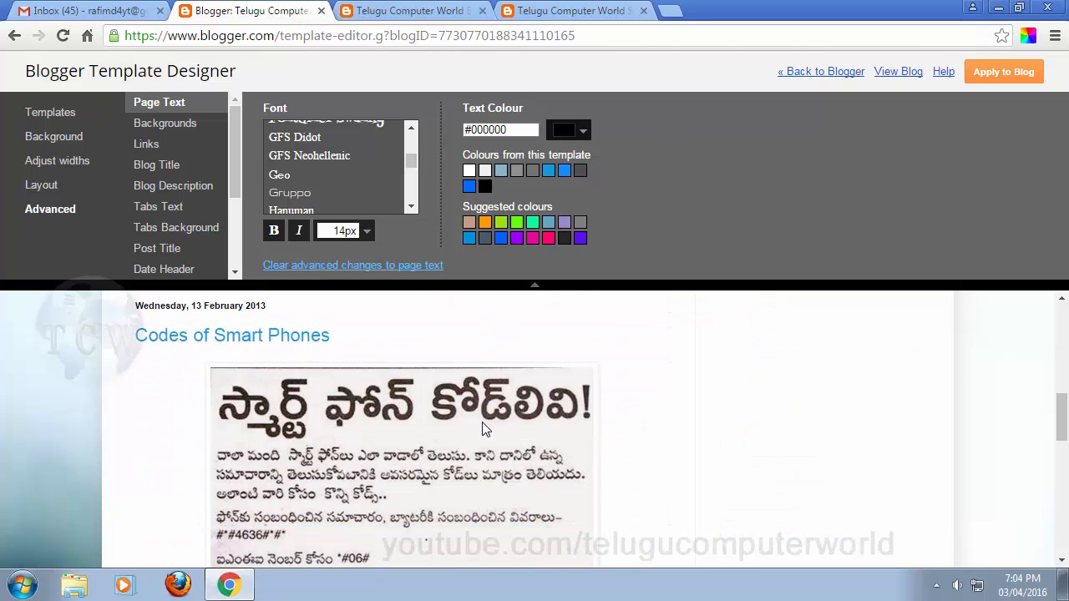
scroll(481, 428, down, 5)
scroll(481, 427, up, 8)
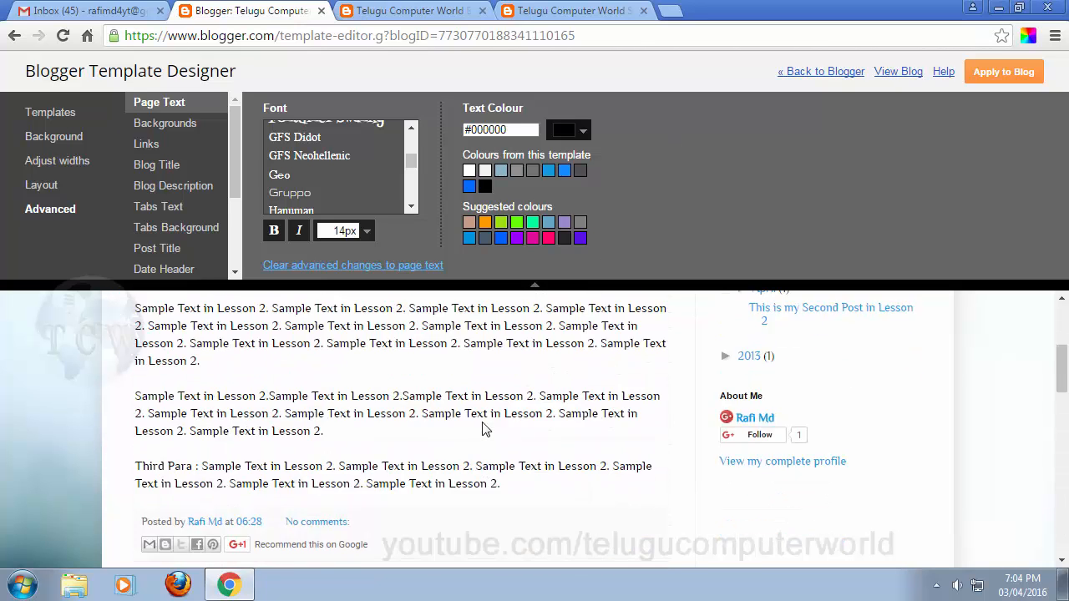
scroll(485, 429, up, 5)
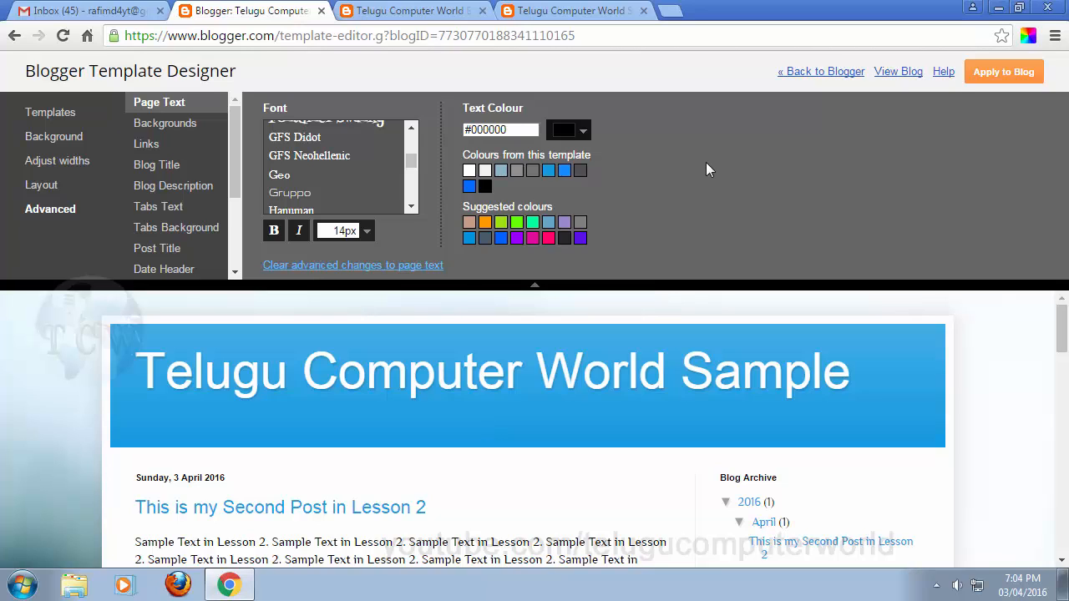
click(1002, 74)
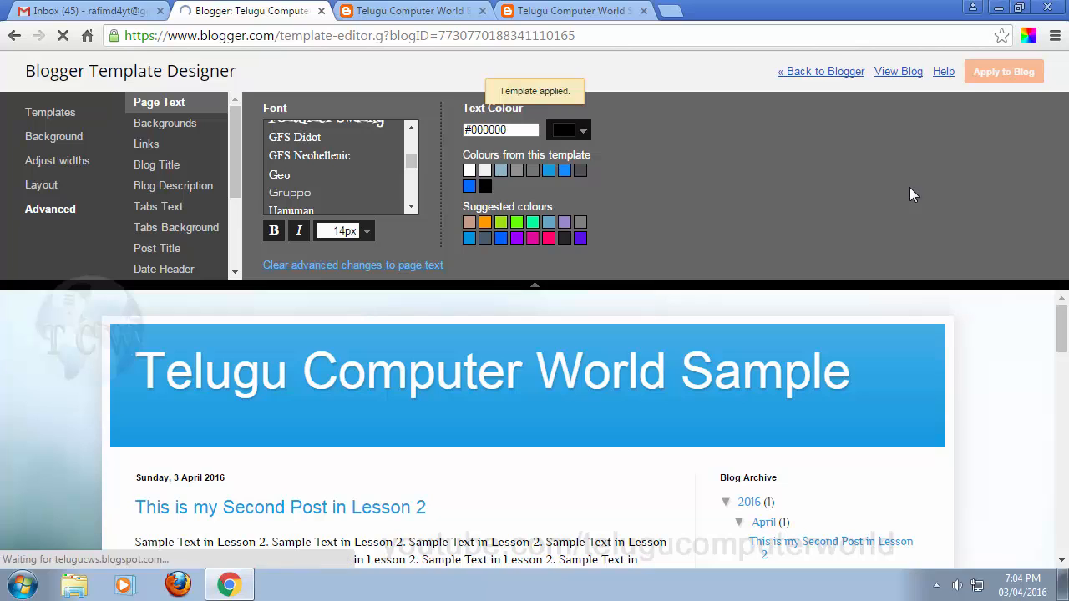
Step: Open the live blog and examine the colour of its post text down the page
click(898, 72)
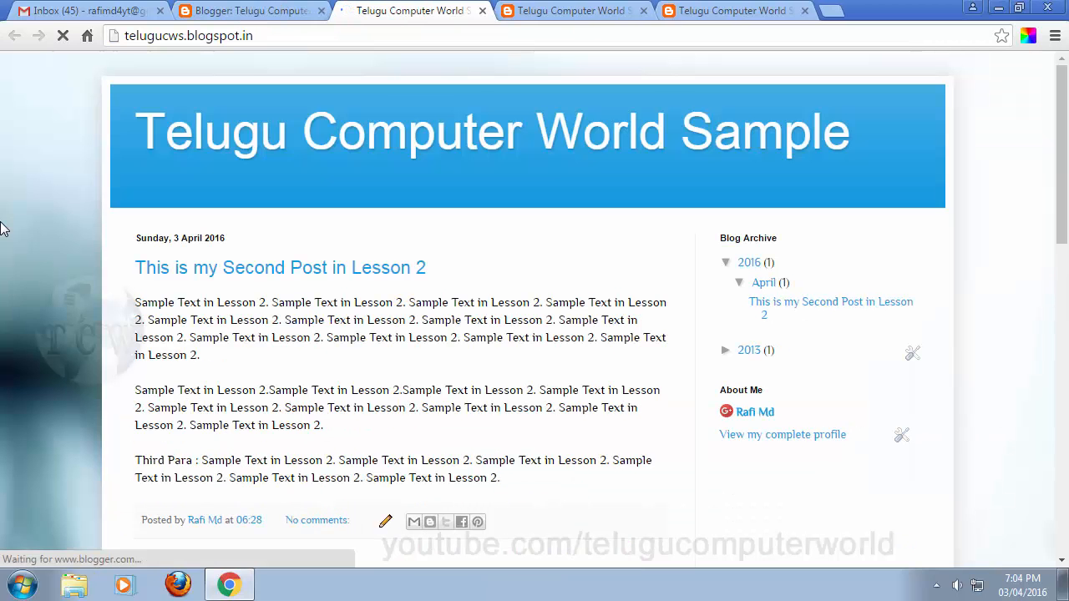
scroll(4, 229, down, 15)
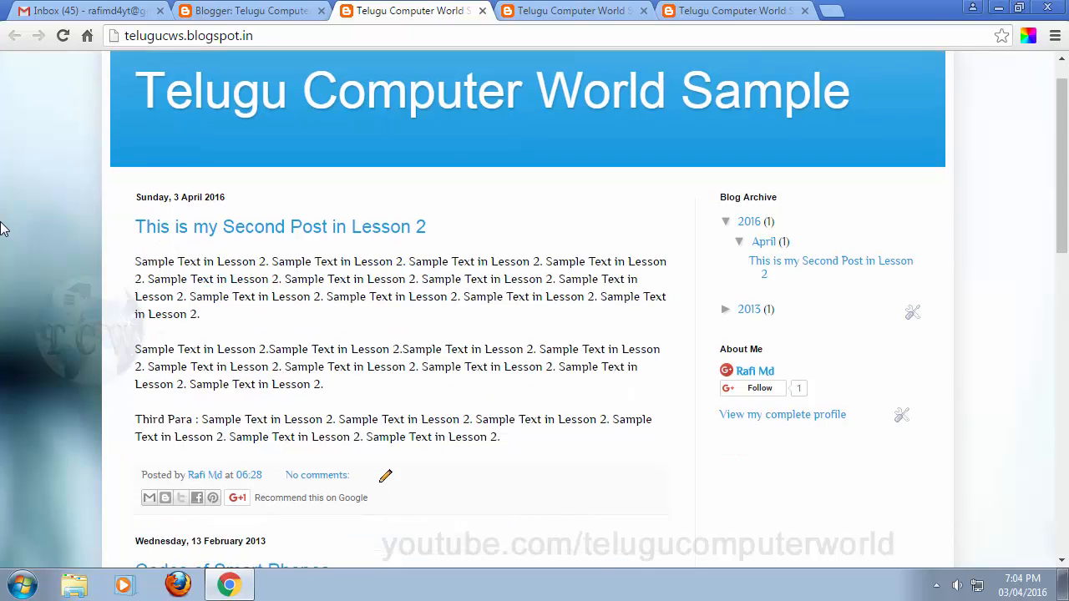
scroll(3, 229, up, 15)
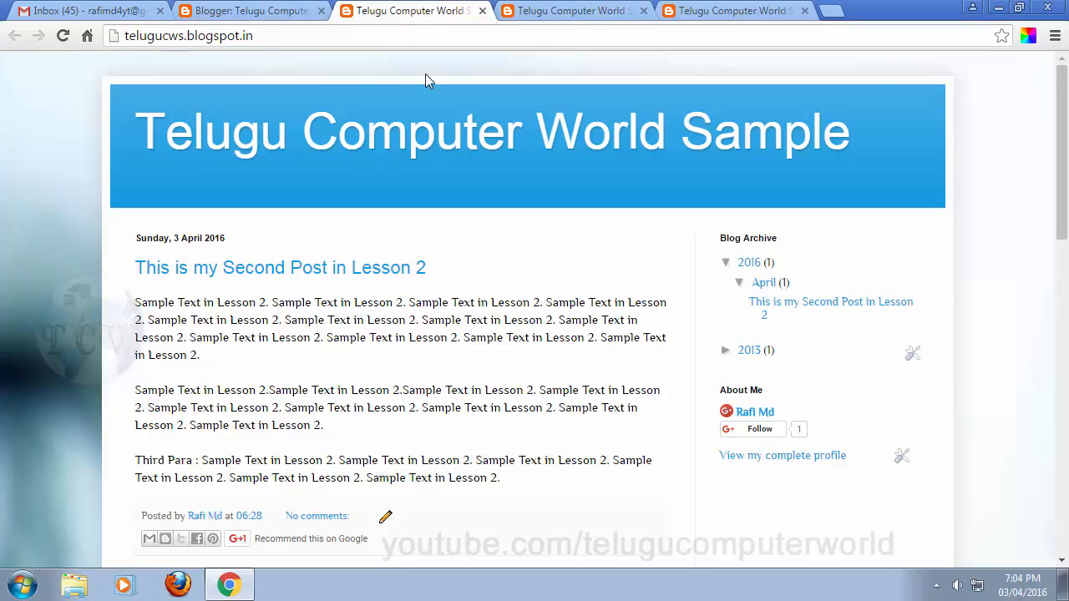
Step: Compare the post text colour and size on the newly opened live blog with the two copies opened before the latest changes
click(589, 10)
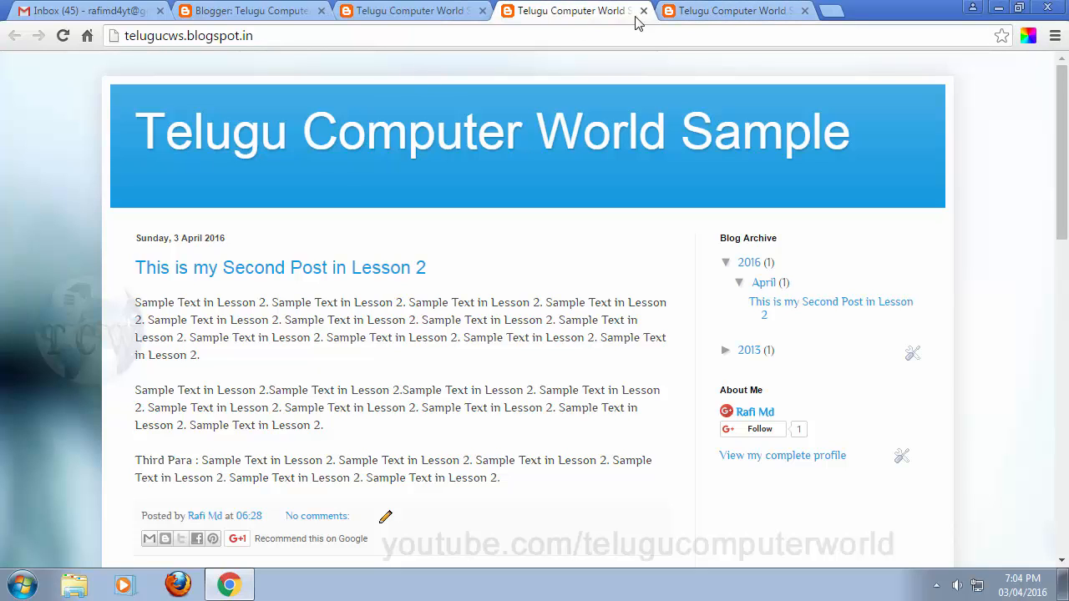
click(467, 8)
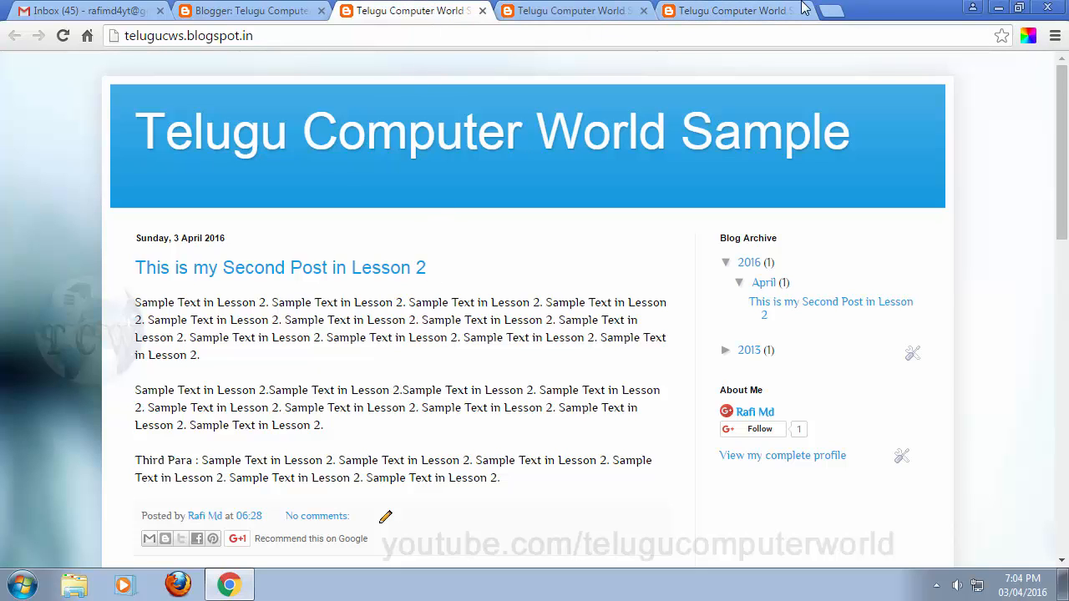
click(739, 10)
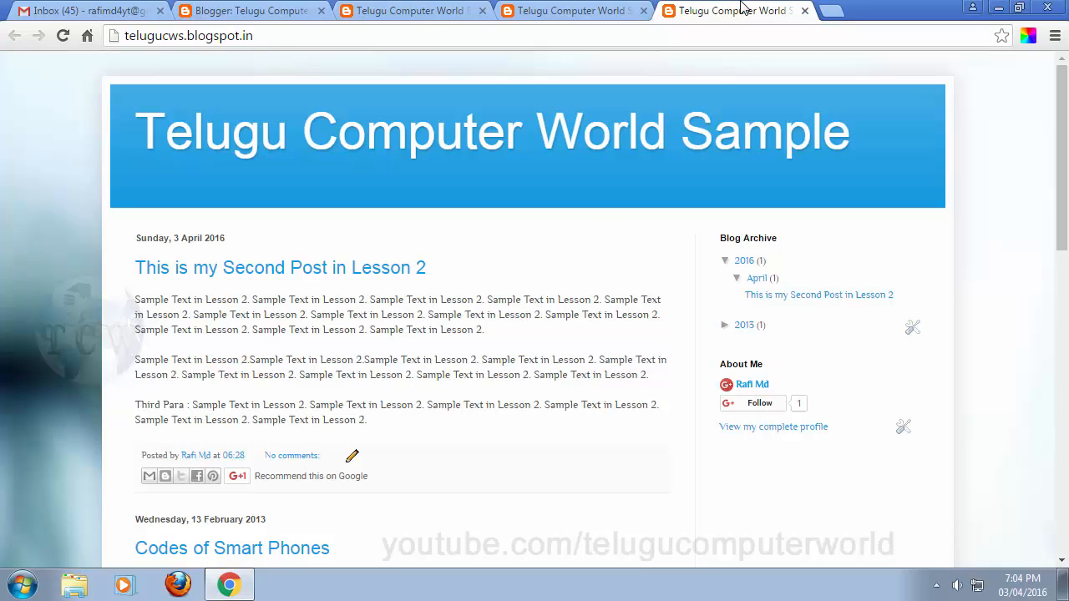
click(575, 341)
click(583, 8)
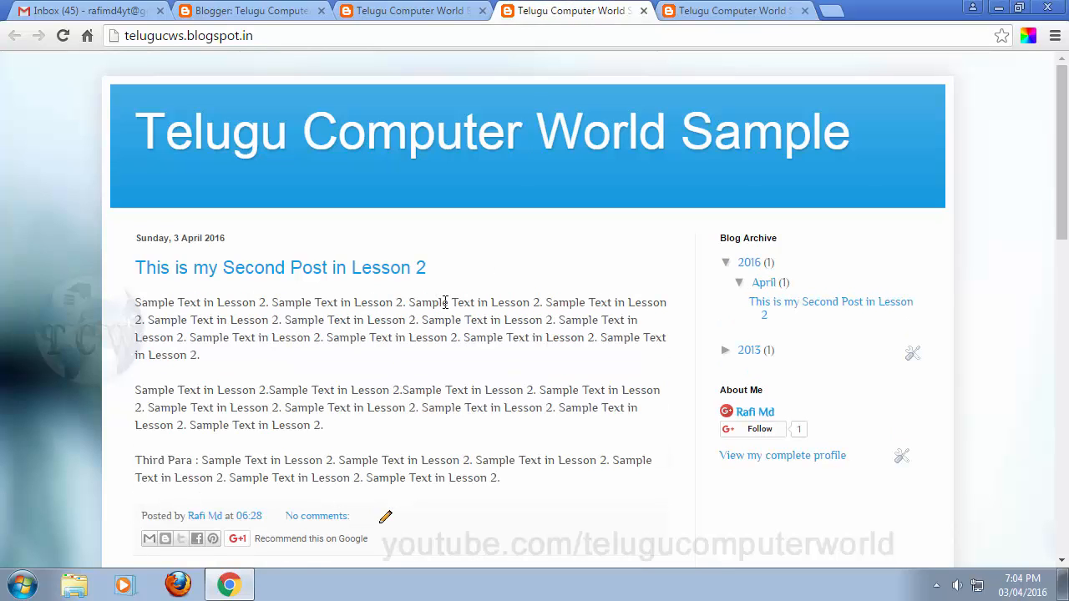
click(418, 8)
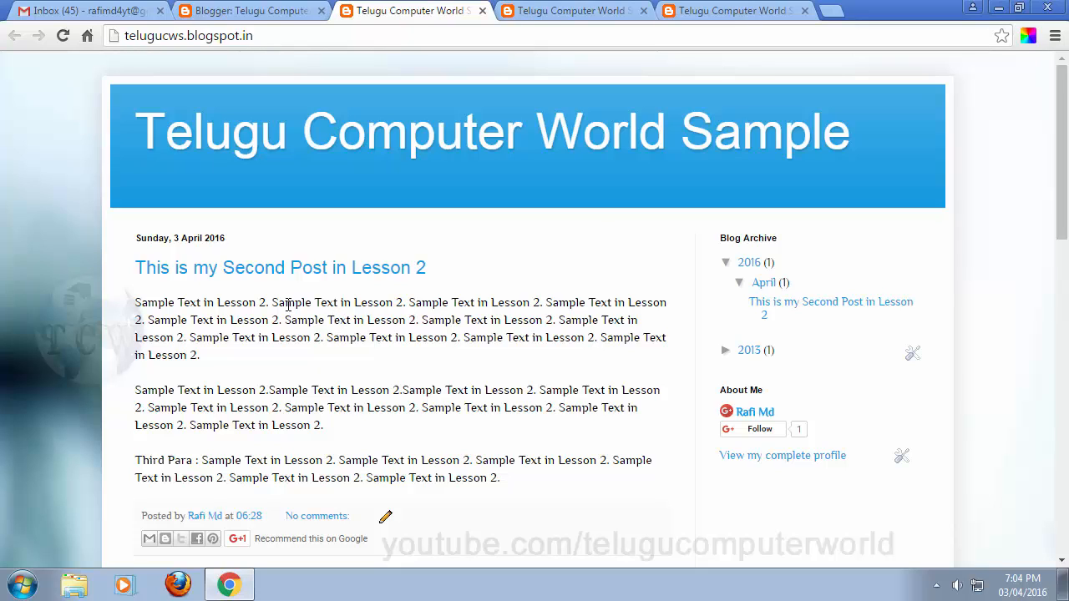
drag(205, 303, 393, 359)
click(415, 375)
click(748, 10)
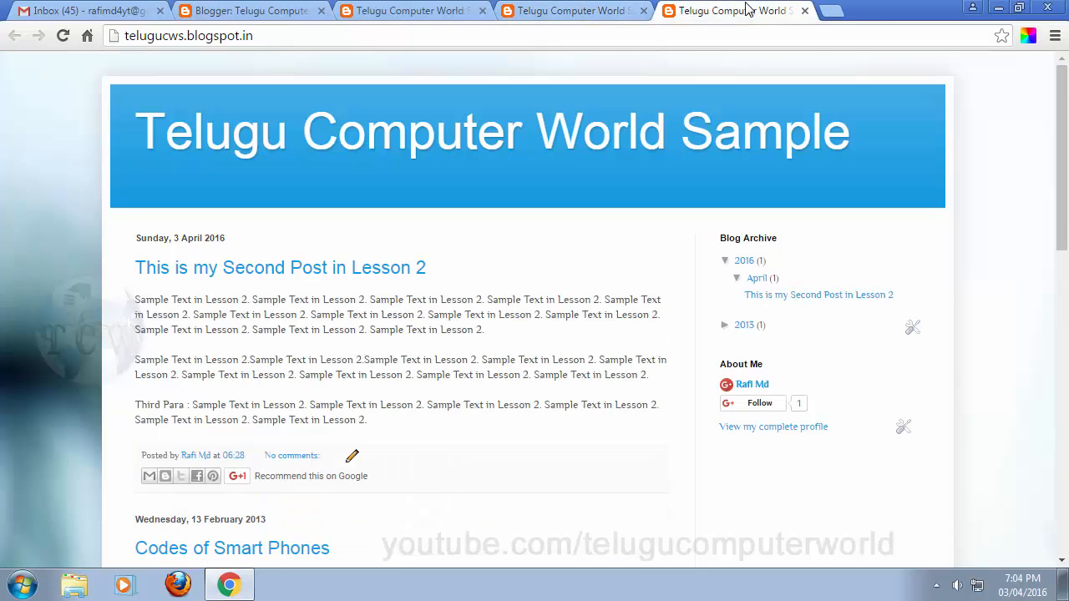
click(410, 10)
scroll(538, 385, down, 3)
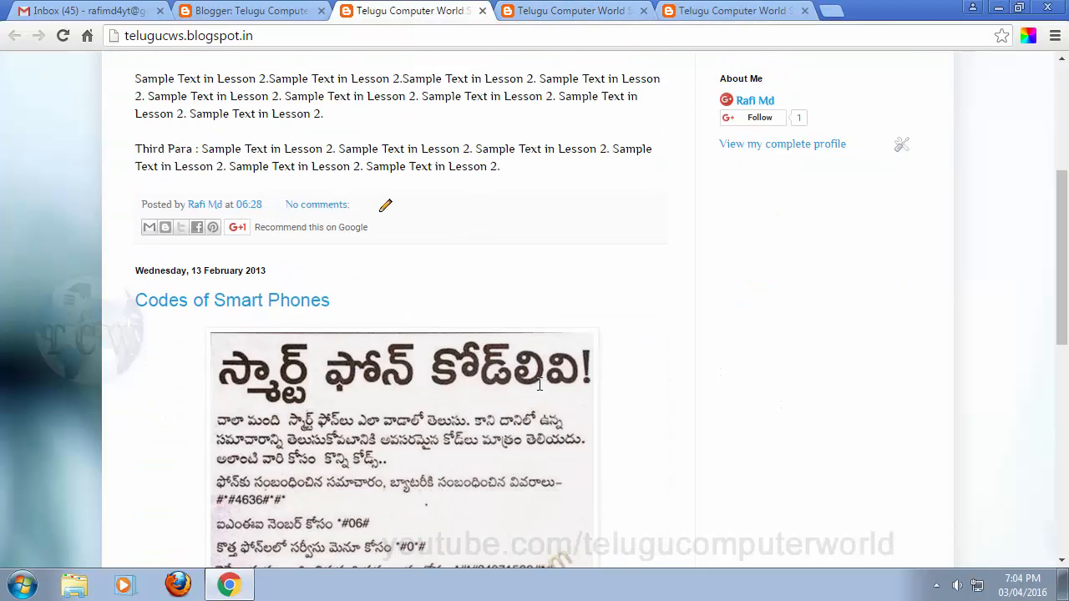
scroll(538, 384, up, 3)
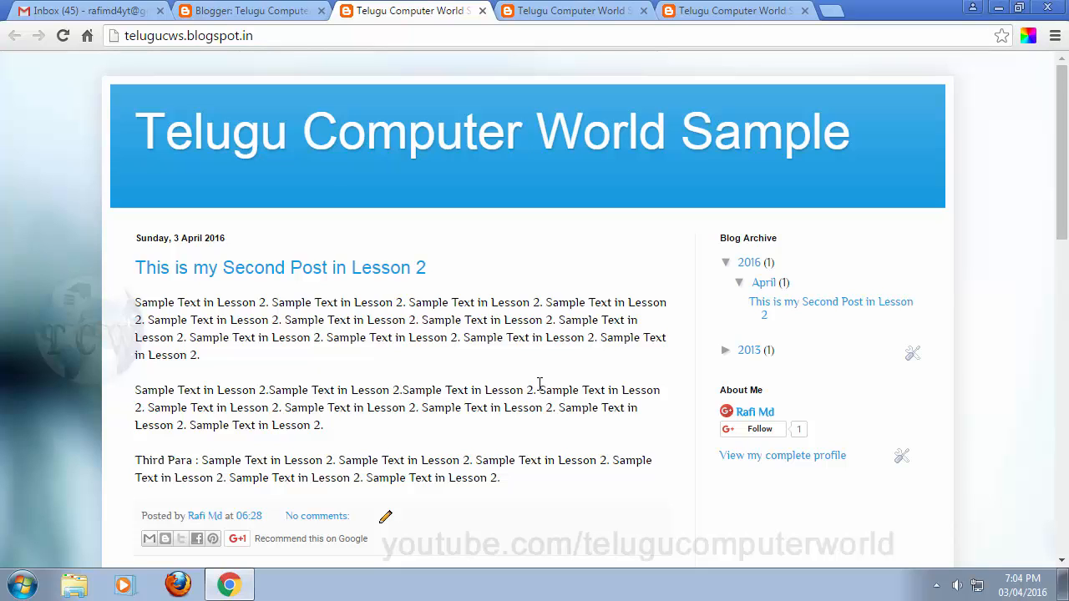
Step: Close all three open copies of the live blog and return to the template designer
click(777, 12)
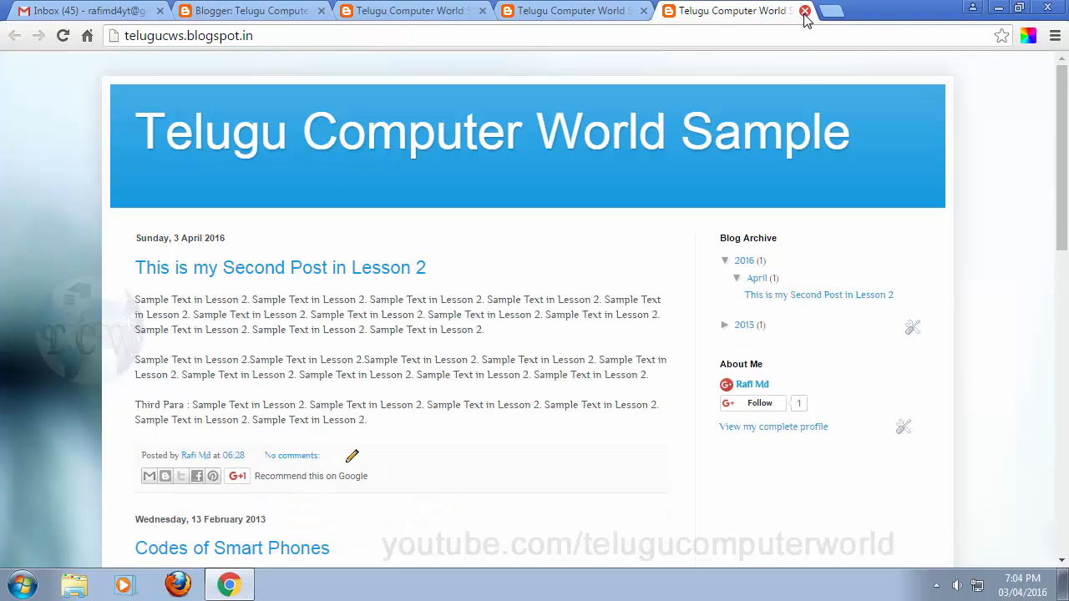
click(804, 10)
click(644, 11)
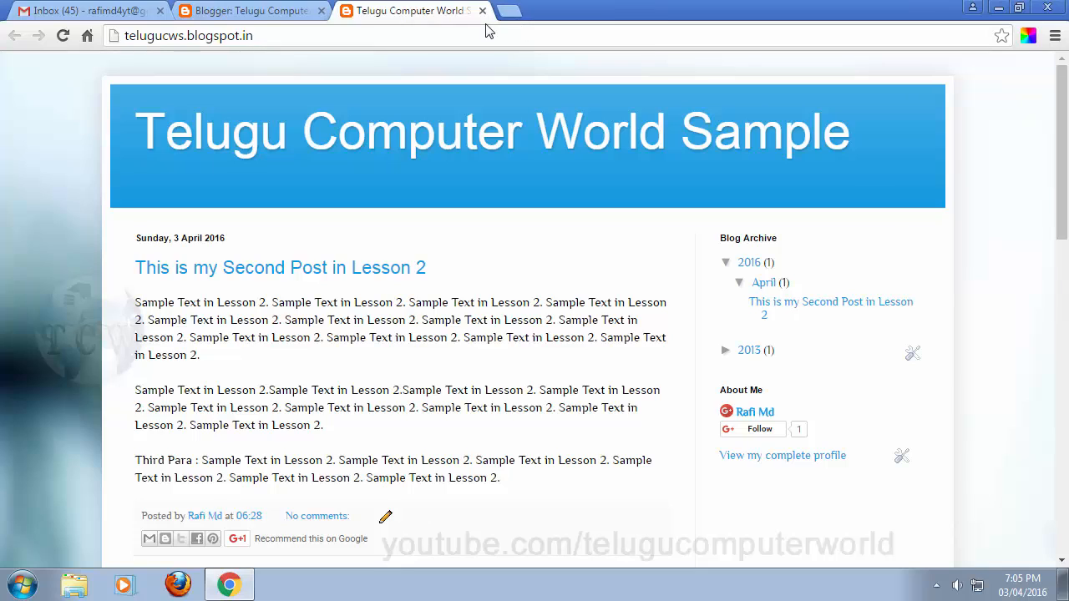
click(483, 11)
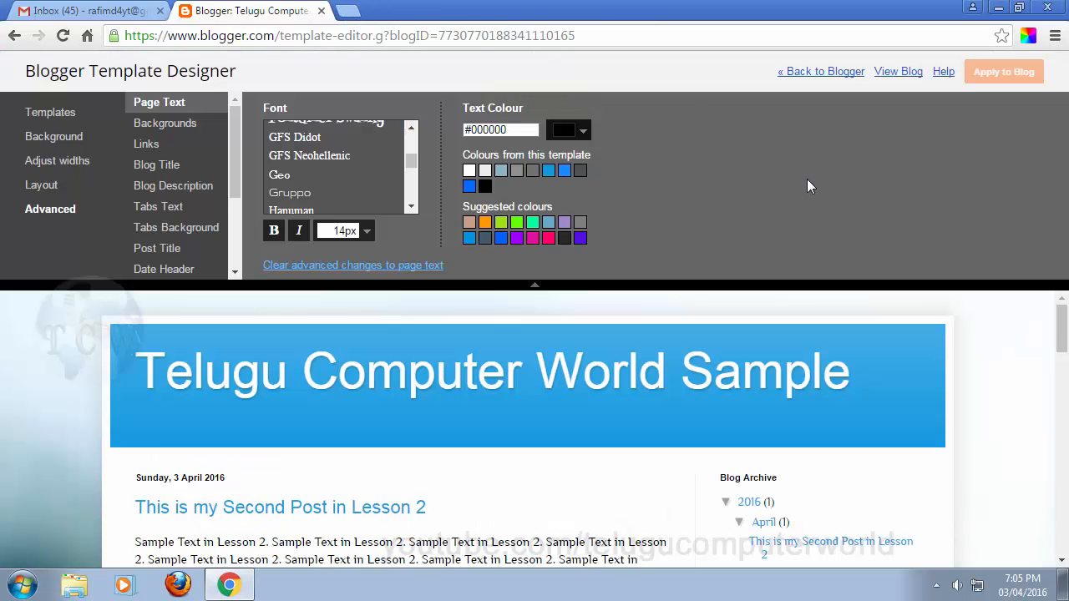